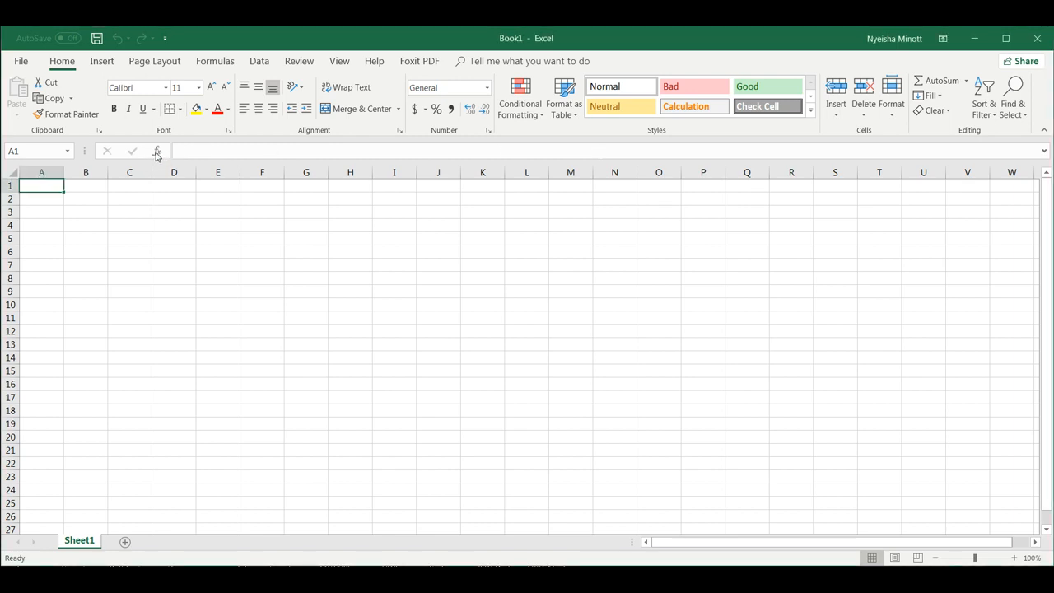
Browse the function list, then jump to the sheet's last column and last row and back to A1.
{"action": "left_click", "coordinate": [157, 156]}
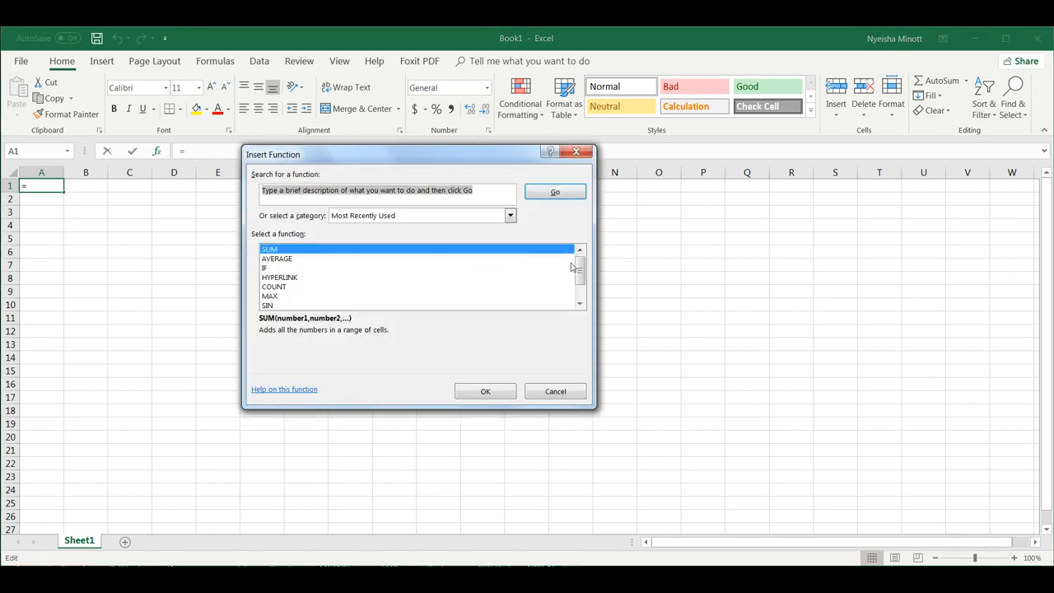
{"action": "mouse_move", "coordinate": [579, 269]}
{"action": "left_mouse_down"}
{"action": "mouse_move", "coordinate": [579, 284]}
{"action": "mouse_move", "coordinate": [579, 251]}
{"action": "left_mouse_up"}
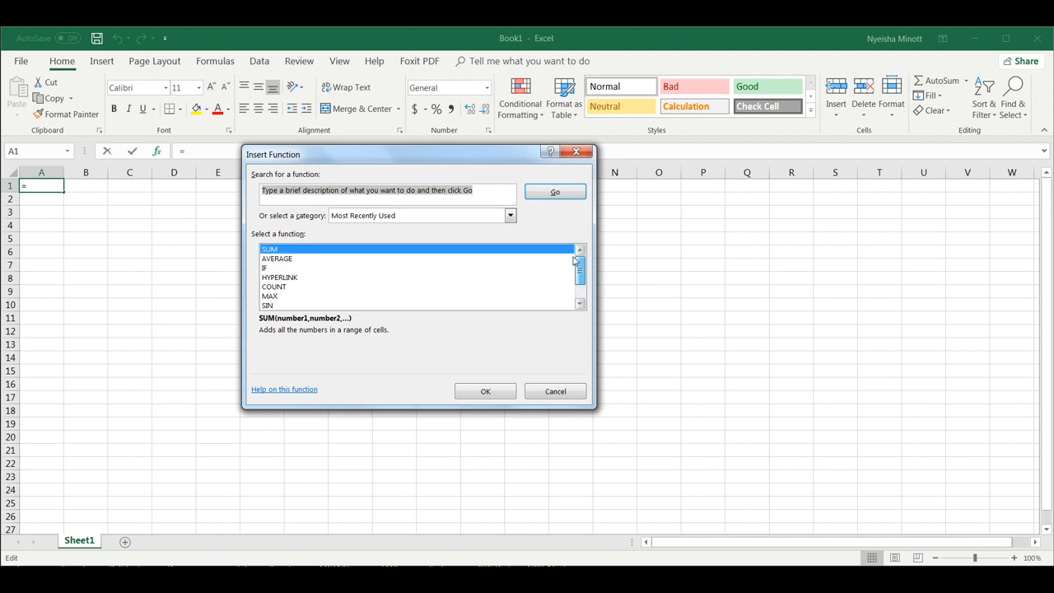
{"action": "left_click", "coordinate": [576, 153]}
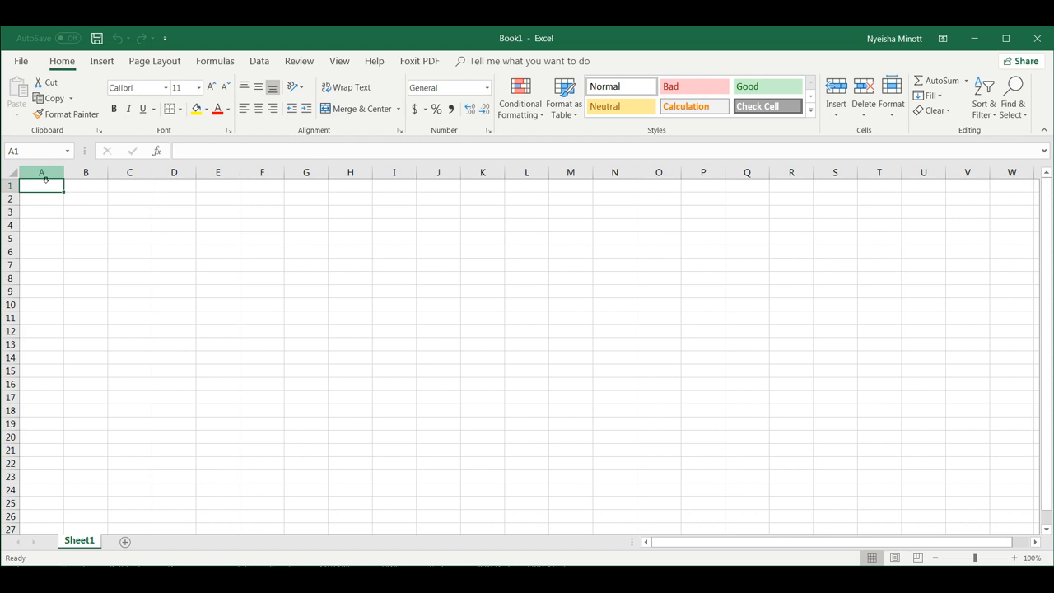
{"action": "key", "text": "ctrl+Right"}
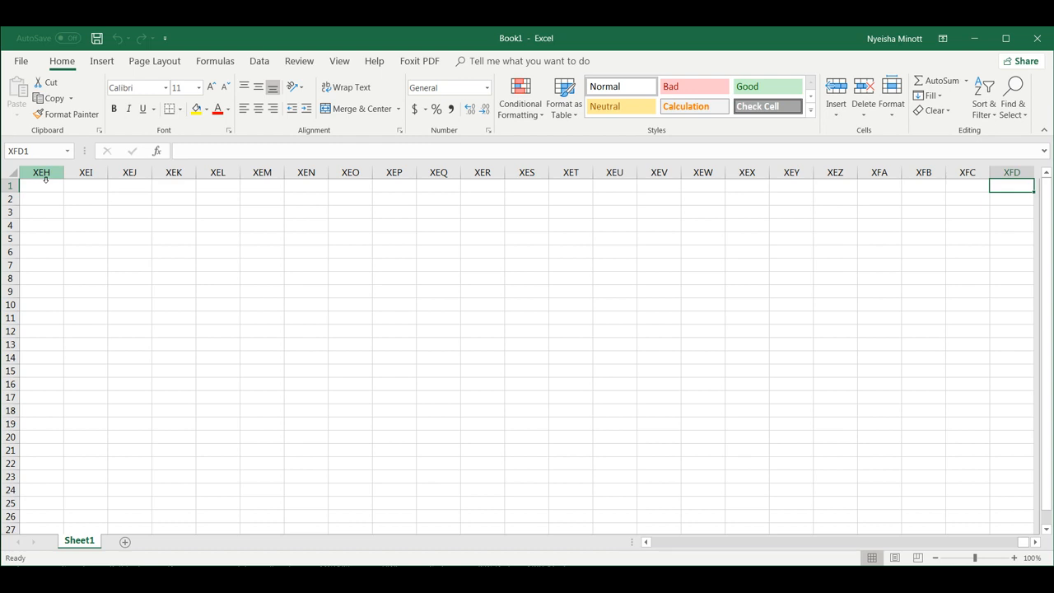
{"action": "key", "text": "ctrl+Home"}
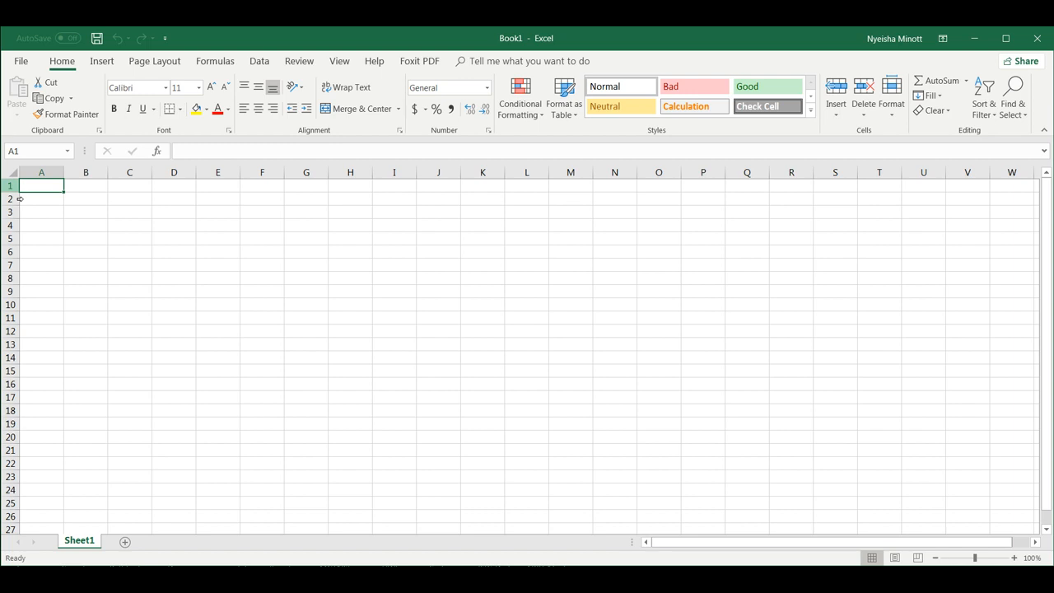
{"action": "key", "text": "ctrl+Down"}
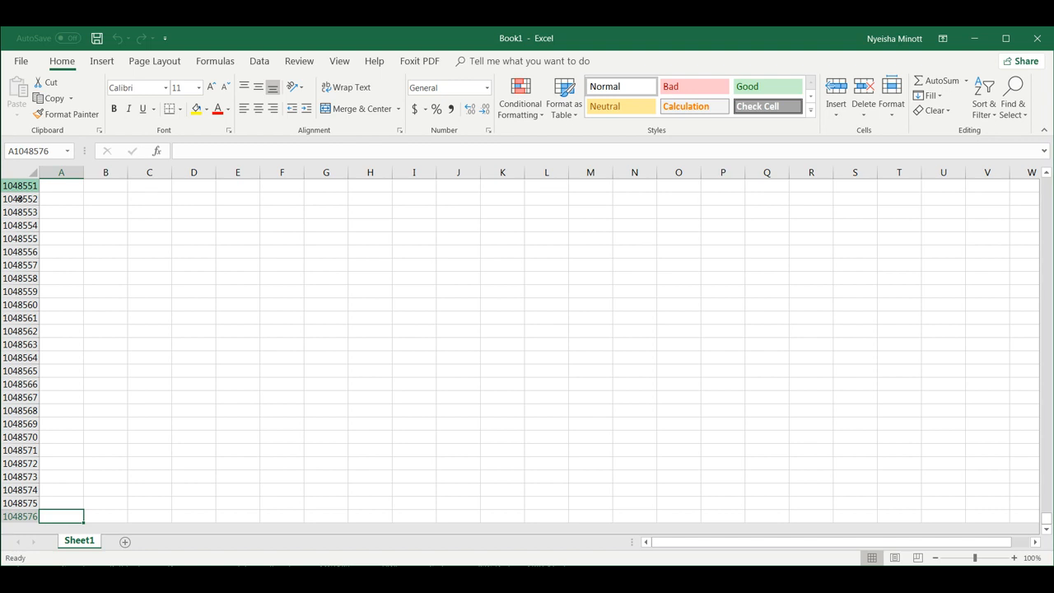
{"action": "left_click", "coordinate": [323, 306]}
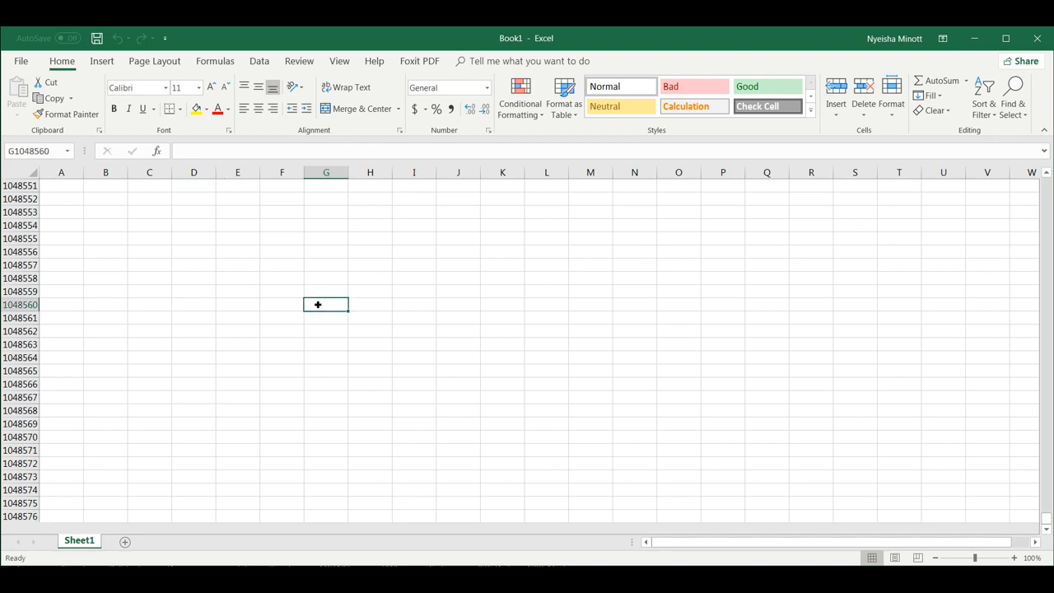
{"action": "key", "text": "ctrl+Up"}
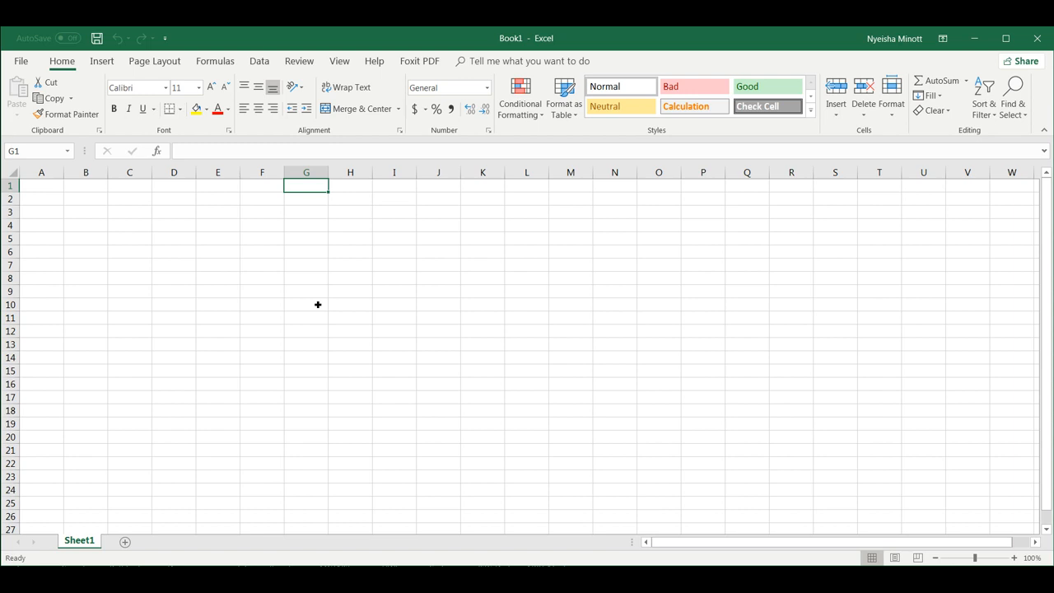
{"action": "left_click", "coordinate": [52, 191]}
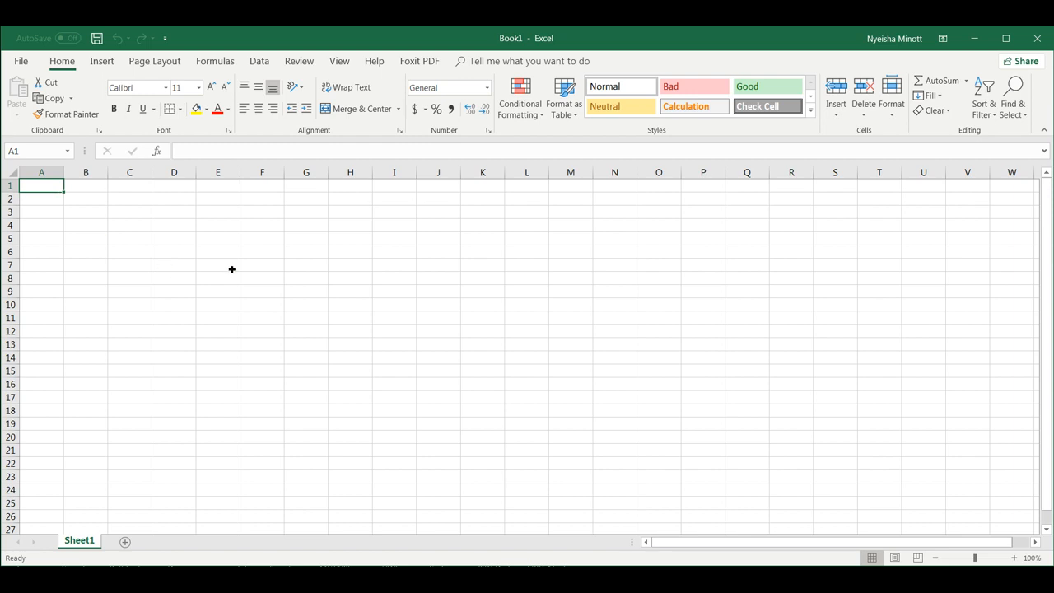
Practise typing in F6, erase it, and check cell references by selecting D2, E5 and A1.
{"action": "left_click", "coordinate": [263, 256]}
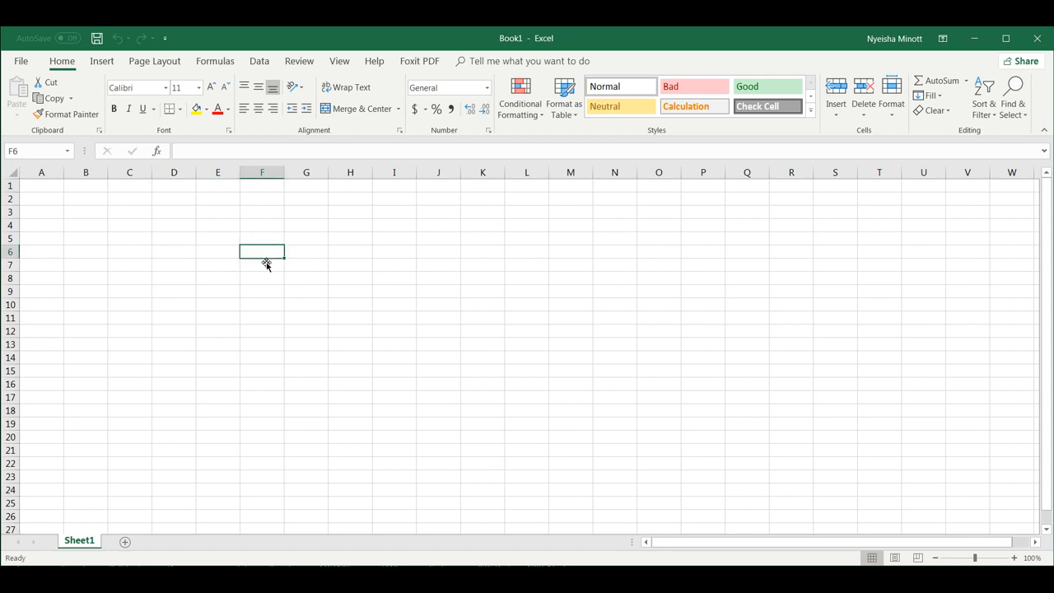
{"action": "type", "text": "jedrdure"}
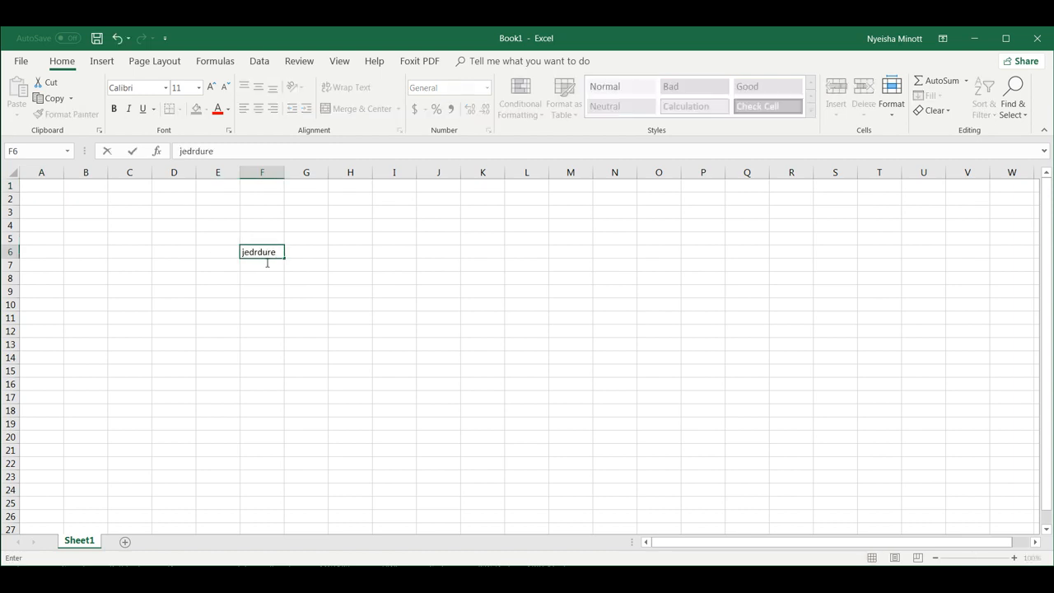
{"action": "key", "text": "BackSpace"}
{"action": "key", "text": "BackSpace"}
{"action": "key", "text": "BackSpace"}
{"action": "key", "text": "BackSpace"}
{"action": "key", "text": "BackSpace"}
{"action": "key", "text": "BackSpace"}
{"action": "key", "text": "BackSpace"}
{"action": "key", "text": "BackSpace"}
{"action": "left_click", "coordinate": [170, 201]}
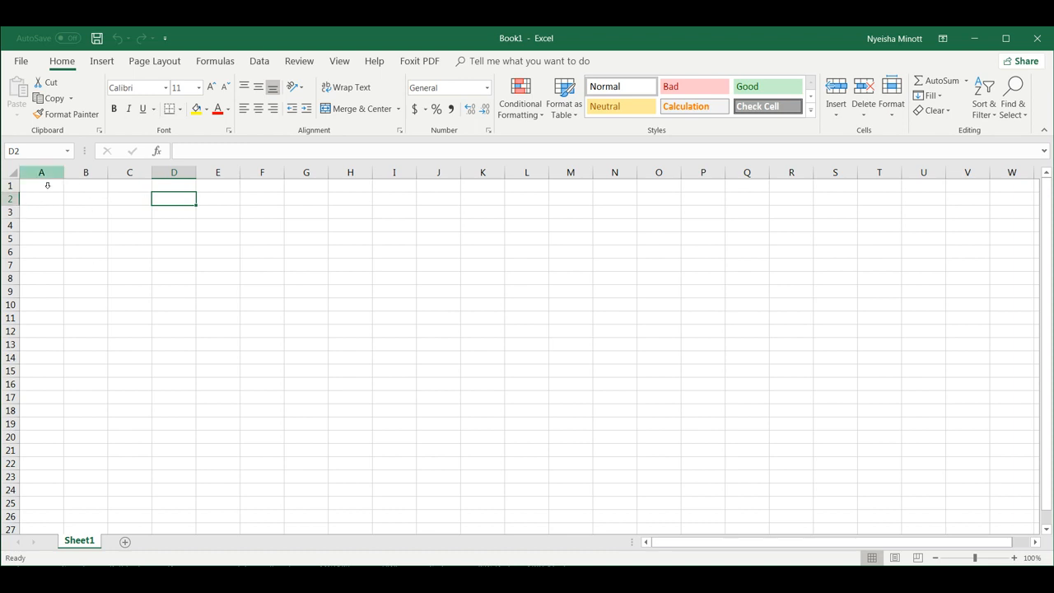
{"action": "left_click", "coordinate": [30, 153]}
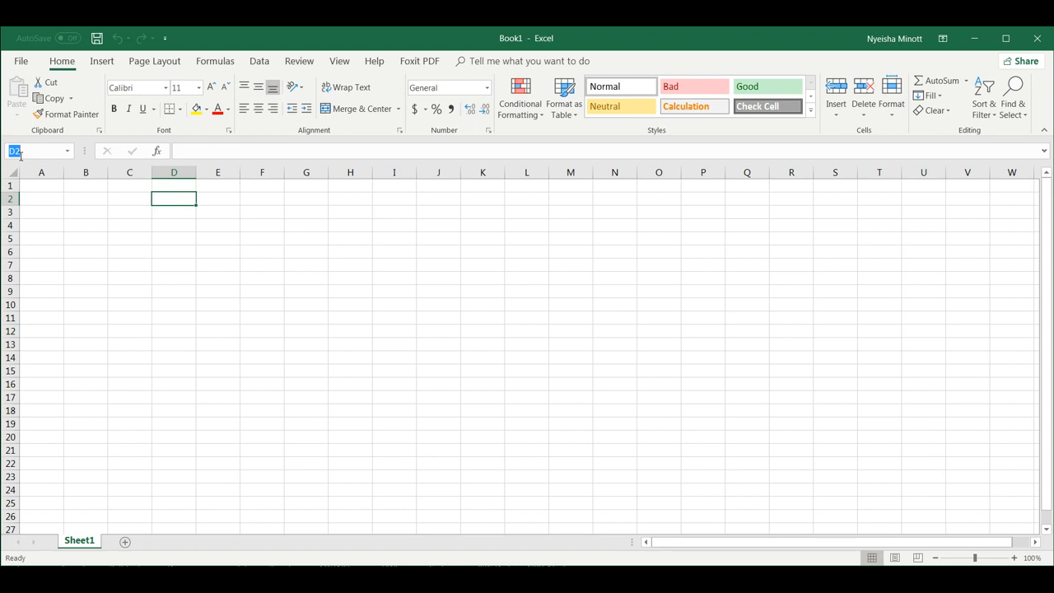
{"action": "left_click", "coordinate": [218, 240]}
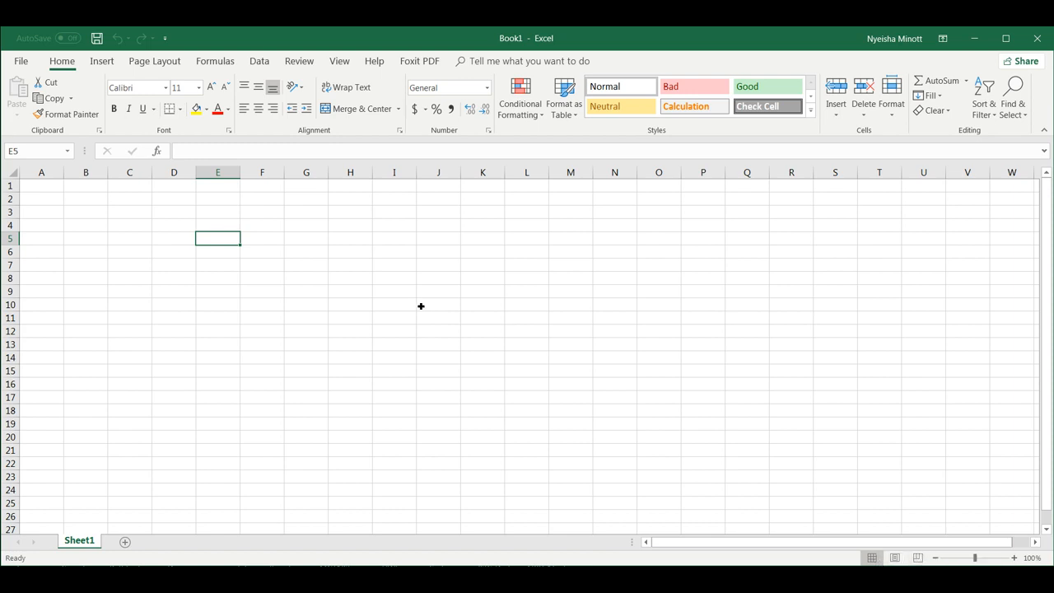
{"action": "left_click", "coordinate": [42, 187]}
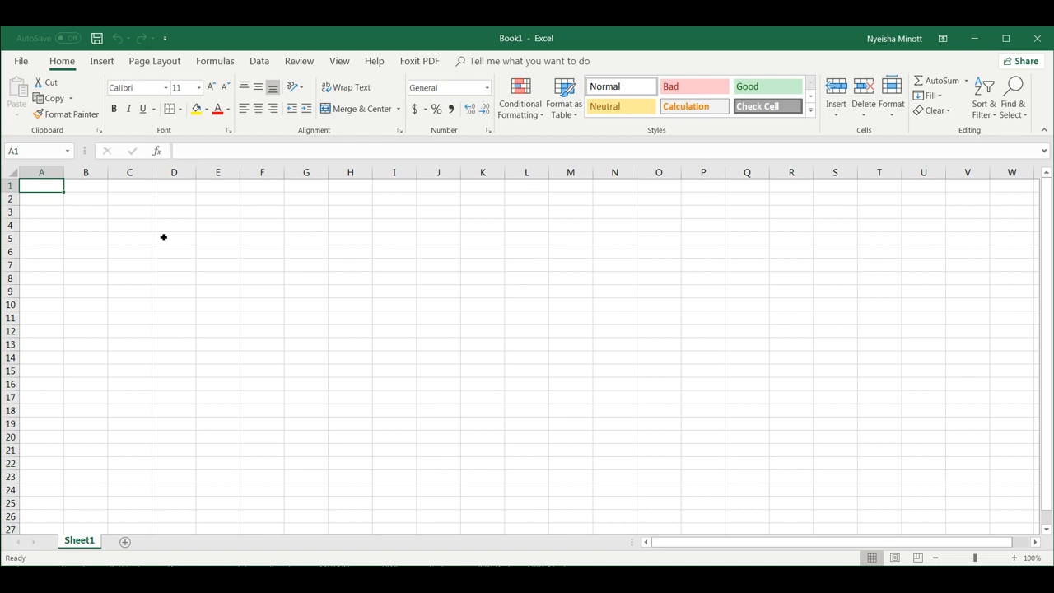
Enter 'Personal Budget Worksheet' in A1, correcting the typo, and commit it.
{"action": "type", "text": "Personal"}
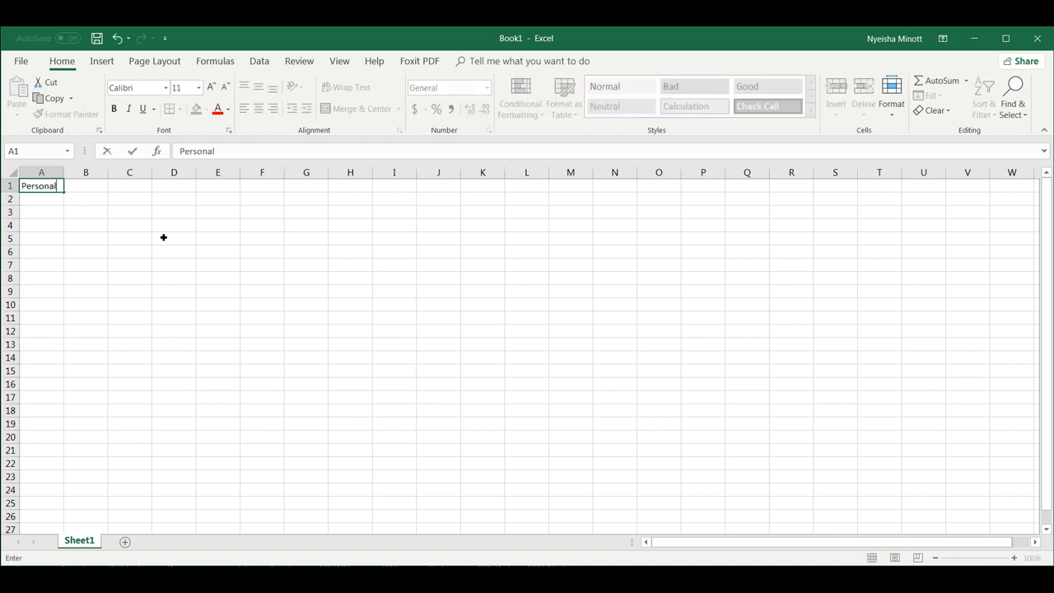
{"action": "type", "text": " Budget Worksheet"}
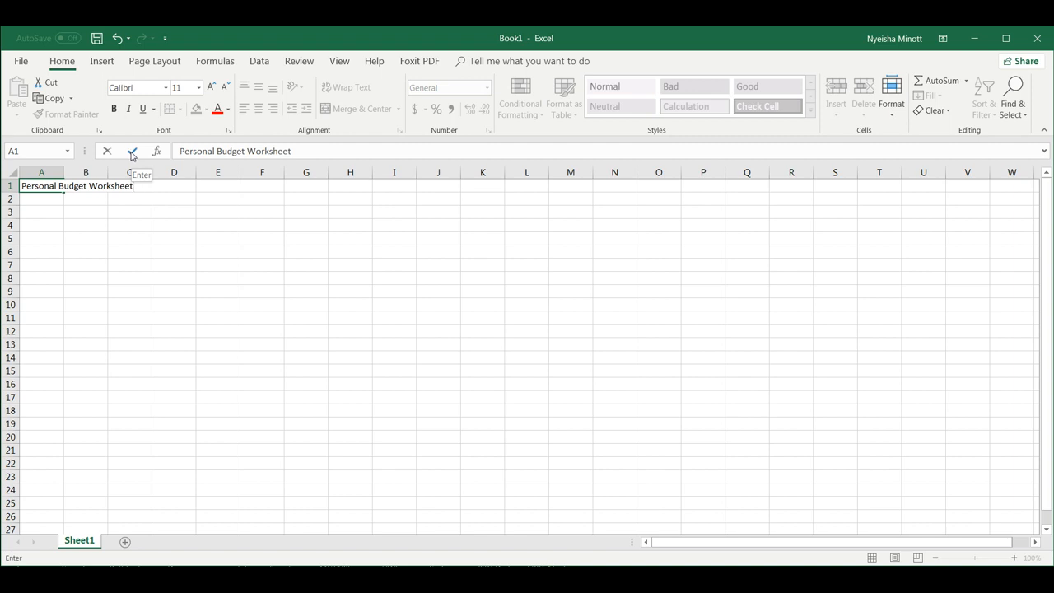
{"action": "left_click", "coordinate": [131, 154]}
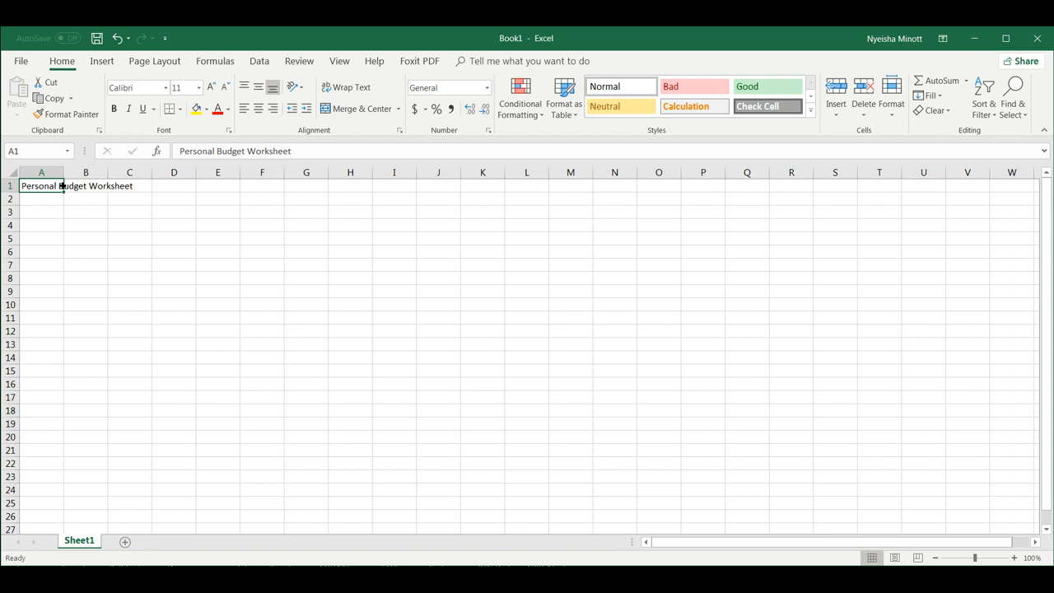
{"action": "left_click", "coordinate": [336, 153]}
{"action": "left_click", "coordinate": [44, 198]}
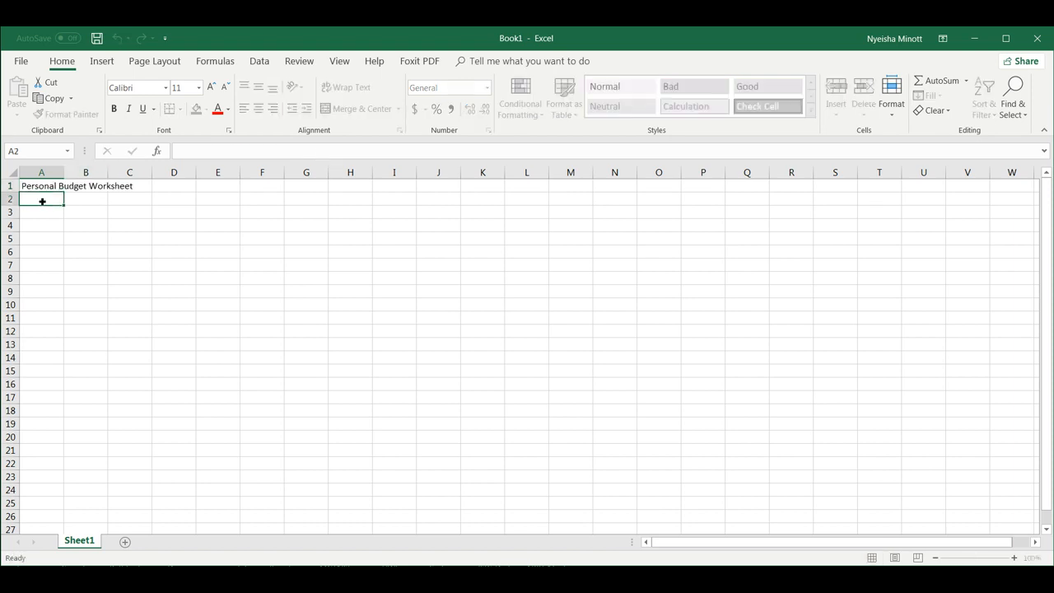
{"action": "double_click", "coordinate": [44, 186]}
{"action": "left_click", "coordinate": [133, 186]}
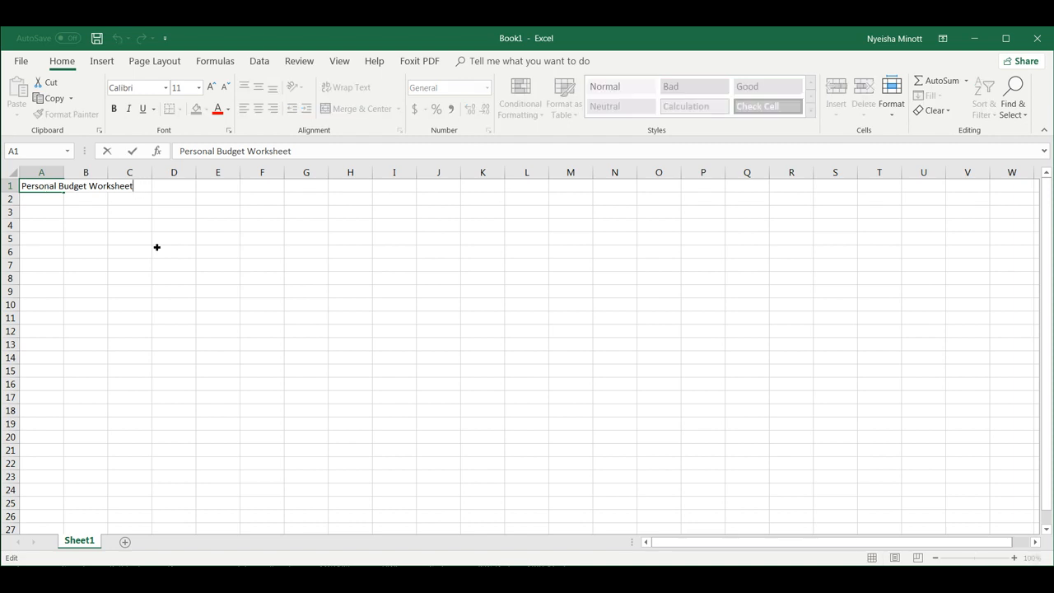
{"action": "key", "text": "Return"}
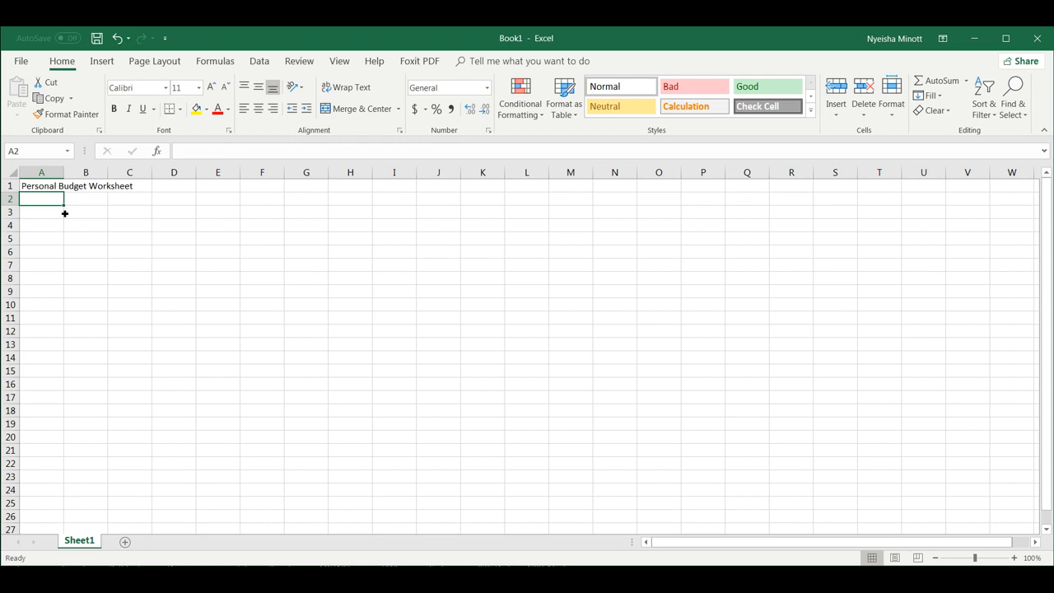
{"action": "left_click", "coordinate": [45, 188]}
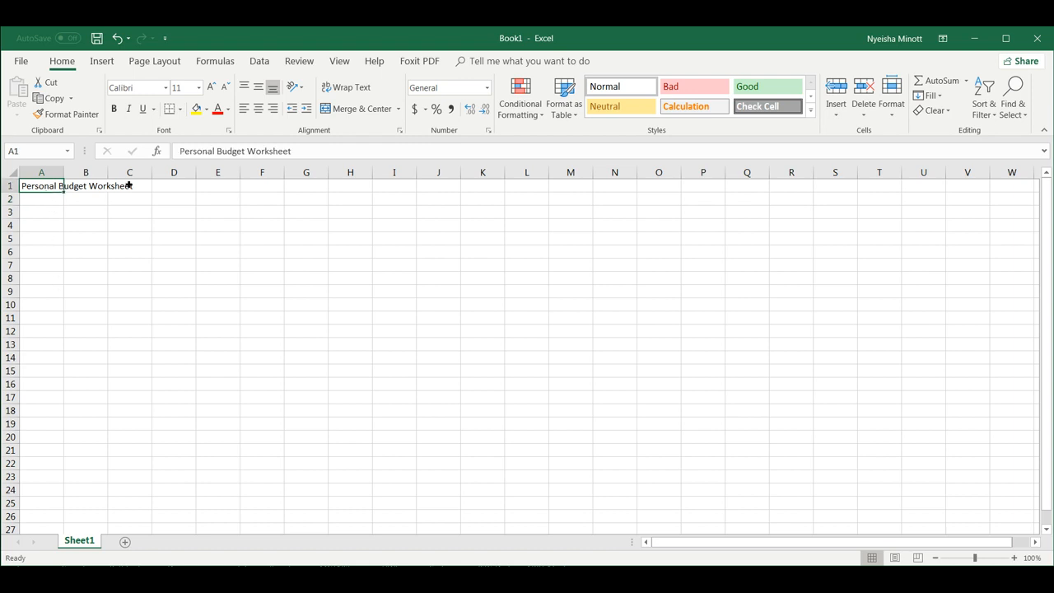
{"action": "double_click", "coordinate": [55, 190]}
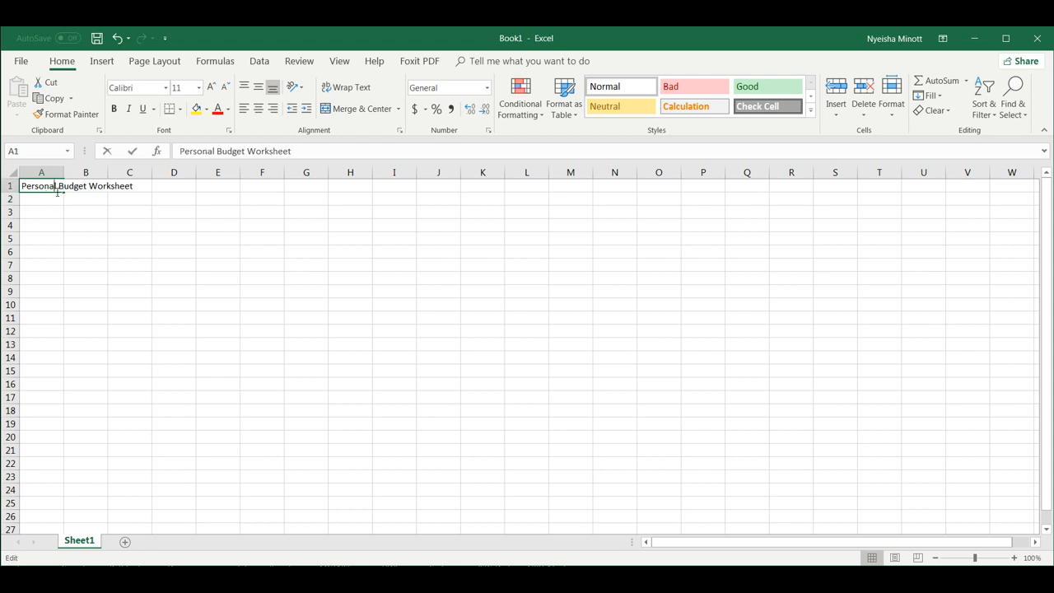
{"action": "left_click", "coordinate": [137, 193]}
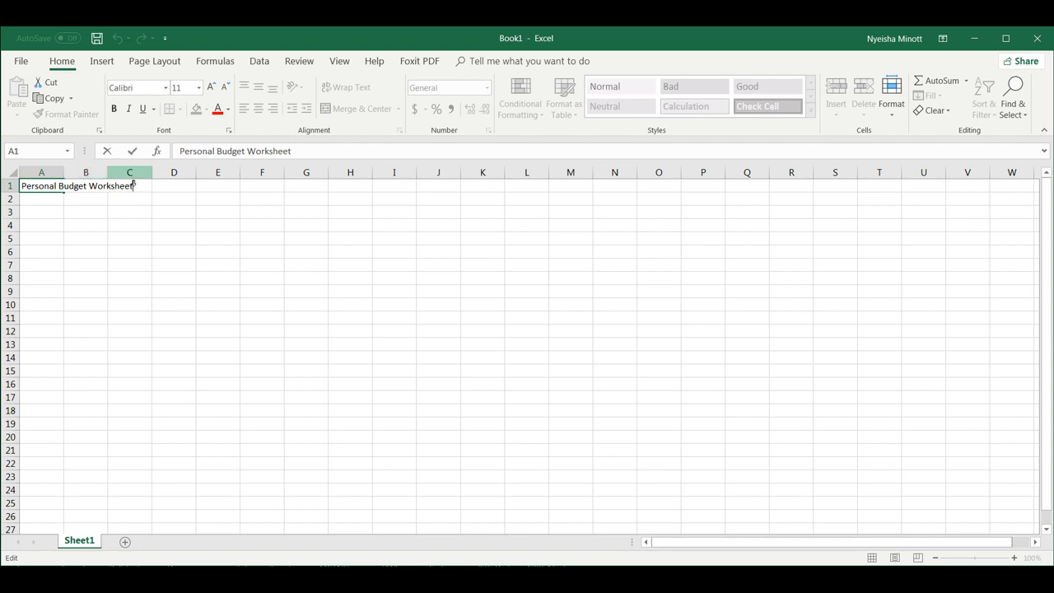
{"action": "key", "text": "Return"}
{"action": "left_click", "coordinate": [60, 187]}
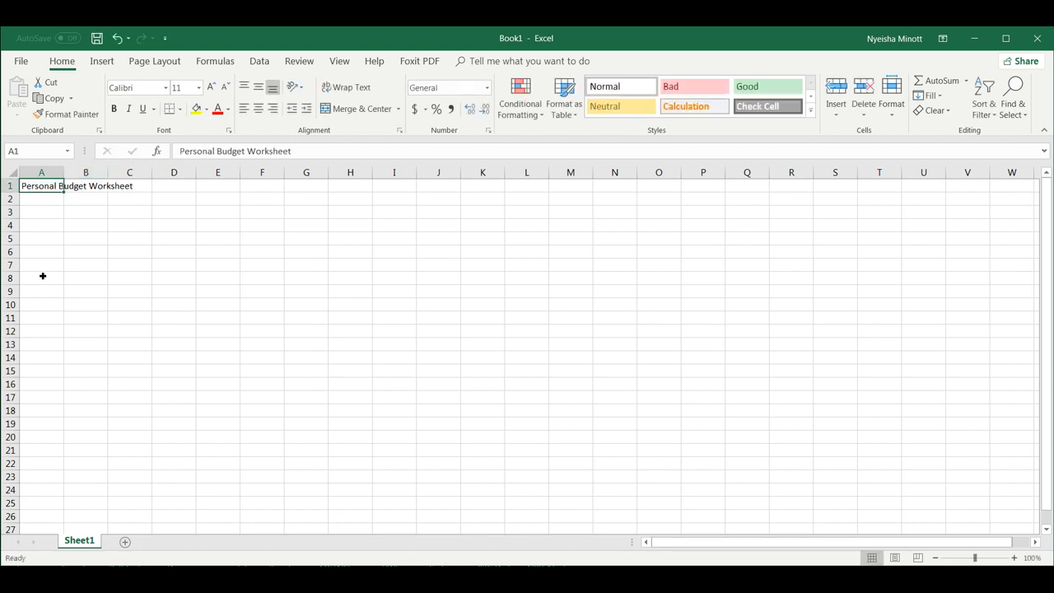
{"action": "left_click", "coordinate": [85, 193]}
{"action": "type", "text": "fgdfg"}
{"action": "left_click", "coordinate": [151, 191]}
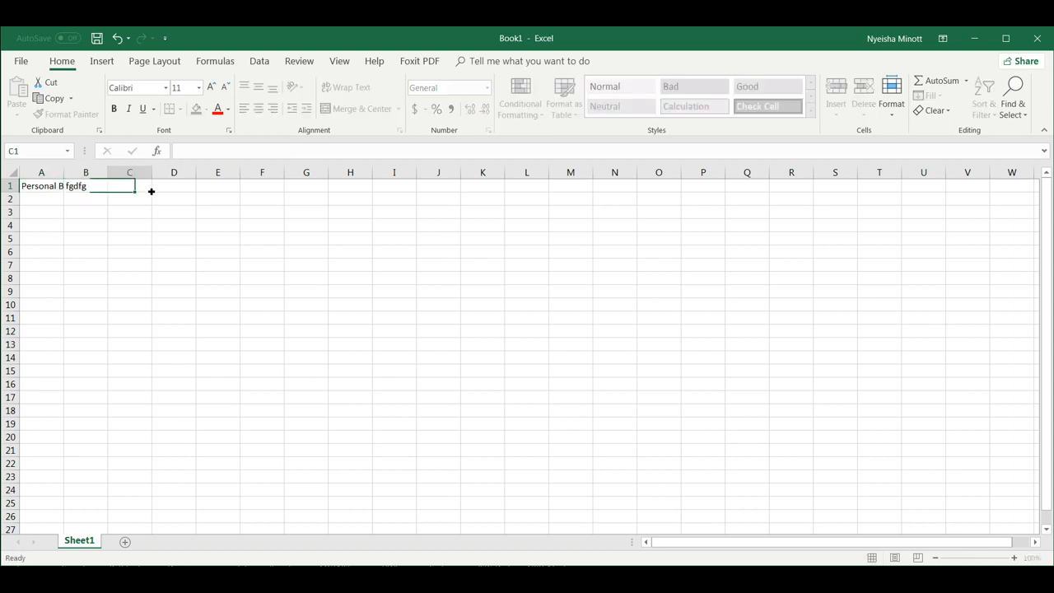
{"action": "type", "text": "dfgdfgdf"}
{"action": "left_click", "coordinate": [55, 188]}
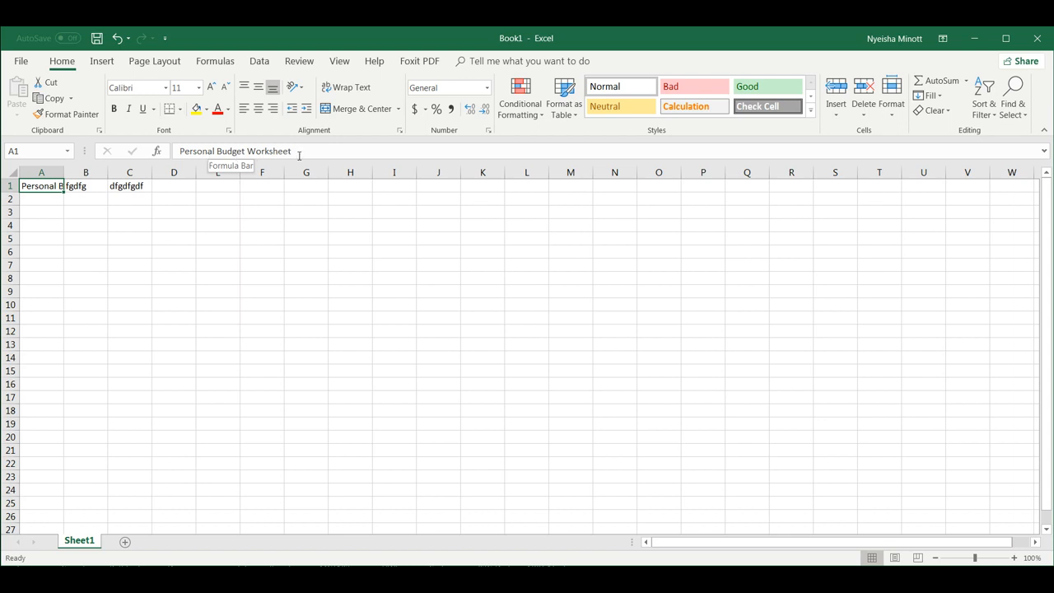
{"action": "left_click", "coordinate": [101, 191]}
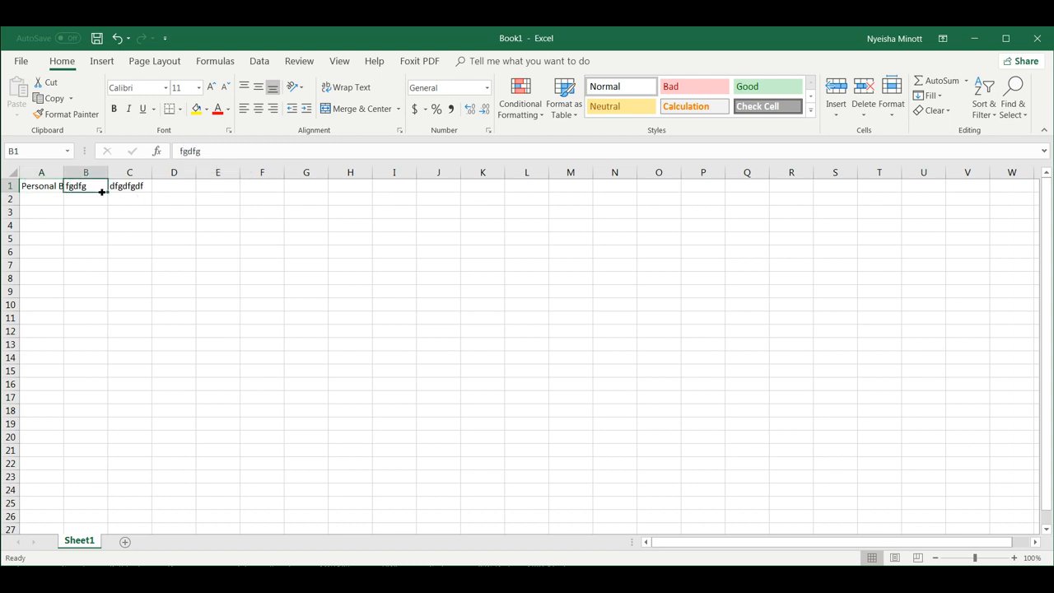
{"action": "key", "text": "Delete"}
{"action": "left_click", "coordinate": [130, 189]}
{"action": "key", "text": "Delete"}
{"action": "left_click", "coordinate": [74, 211]}
{"action": "left_click", "coordinate": [53, 199]}
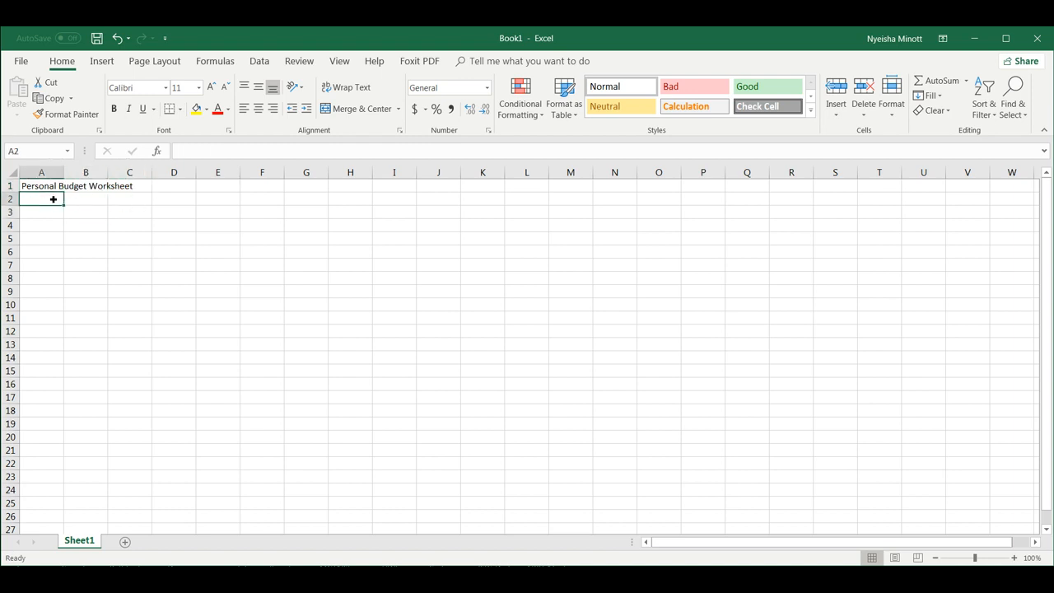
{"action": "left_click", "coordinate": [56, 186]}
{"action": "left_click", "coordinate": [84, 187]}
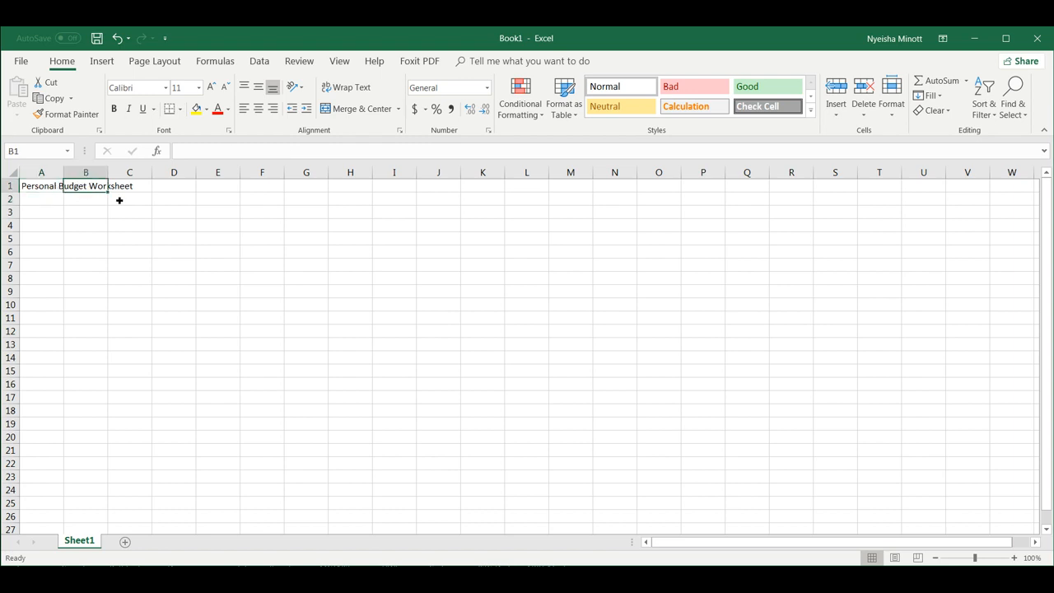
{"action": "left_click", "coordinate": [125, 186]}
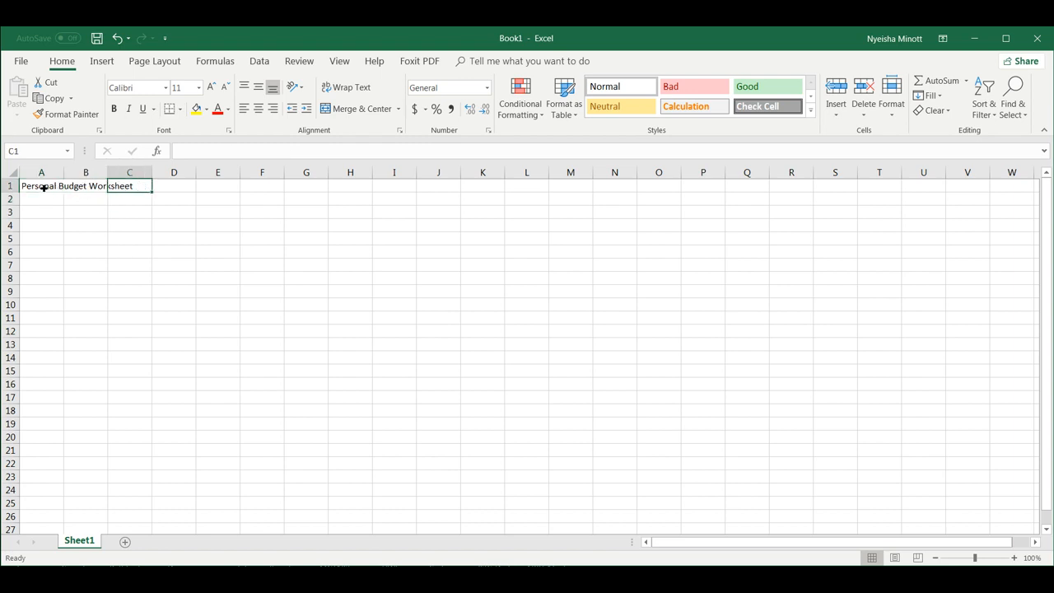
{"action": "left_click", "coordinate": [76, 187]}
{"action": "left_click", "coordinate": [46, 187]}
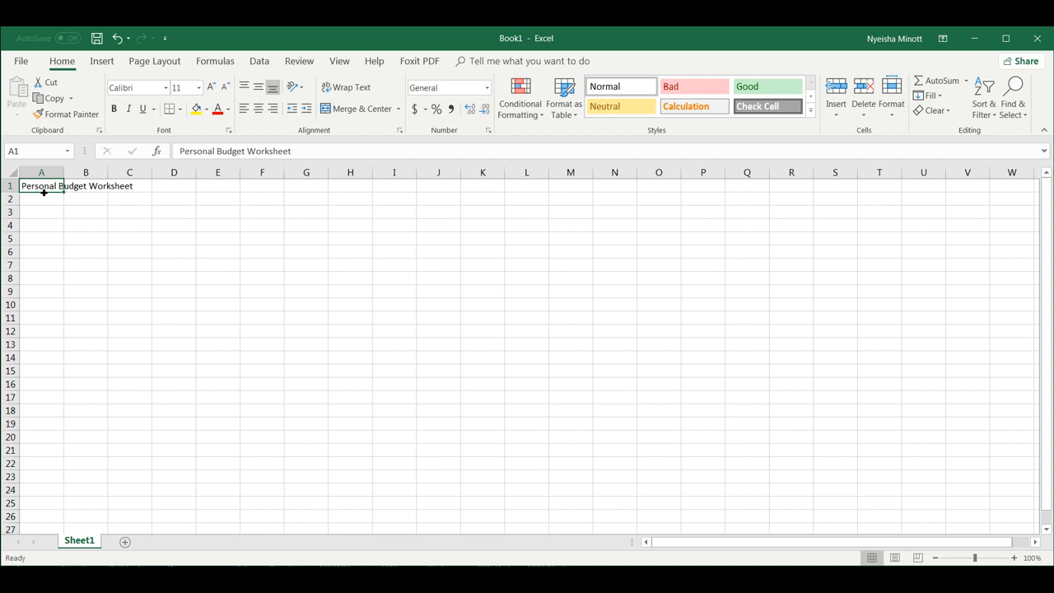
Enter 'Monthly Expenses' in A2 and 'Income' in A3.
{"action": "left_click", "coordinate": [28, 200]}
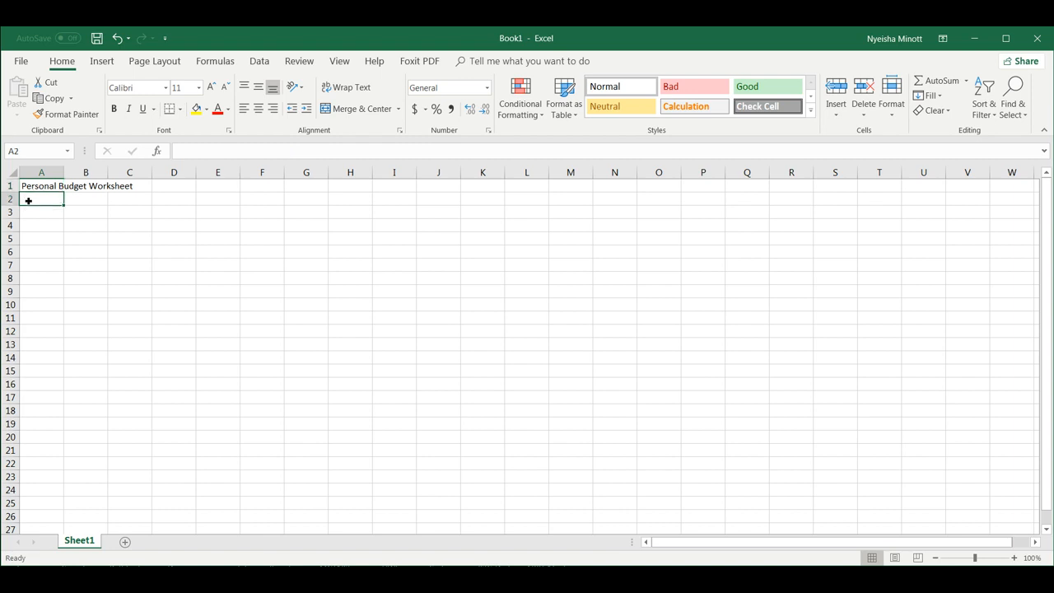
{"action": "type", "text": "Mon"}
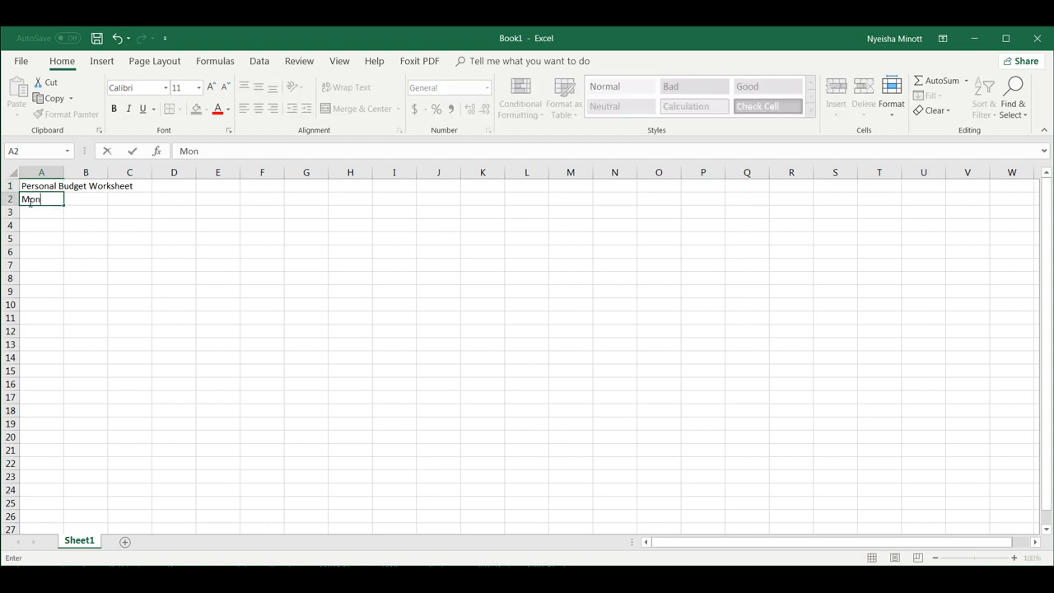
{"action": "type", "text": "thly Expenses"}
{"action": "key", "text": "Return"}
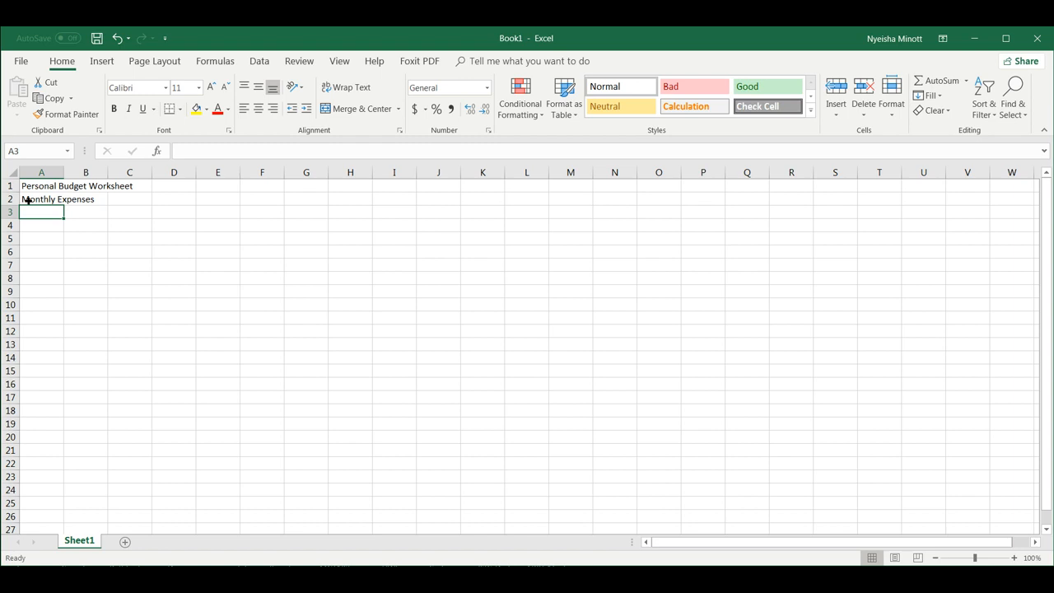
{"action": "type", "text": "Income"}
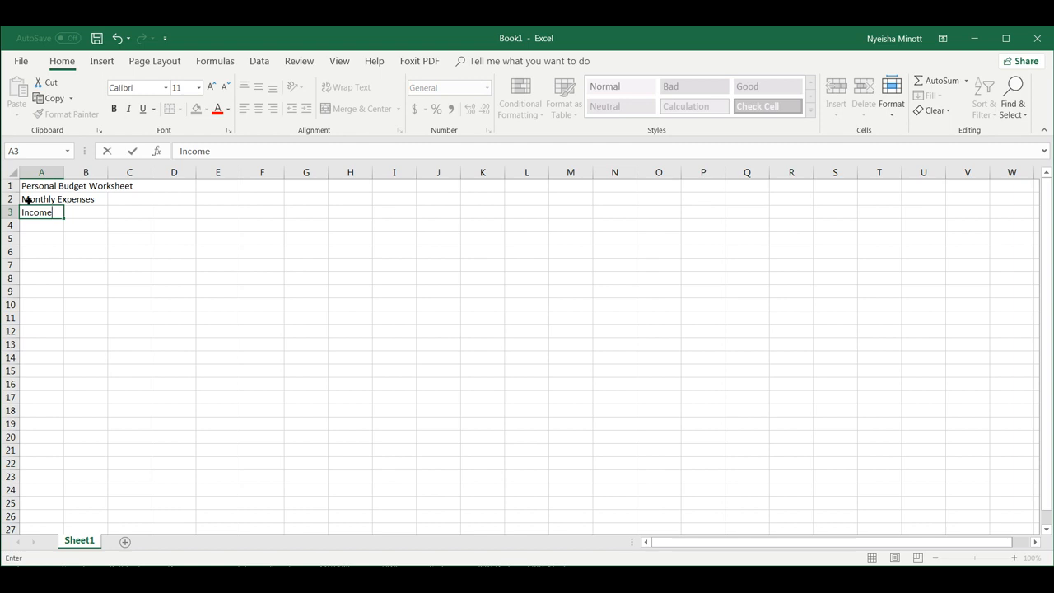
{"action": "key", "text": "Tab"}
Put January in B3 and autofill the months across to December in M3.
{"action": "type", "text": "January"}
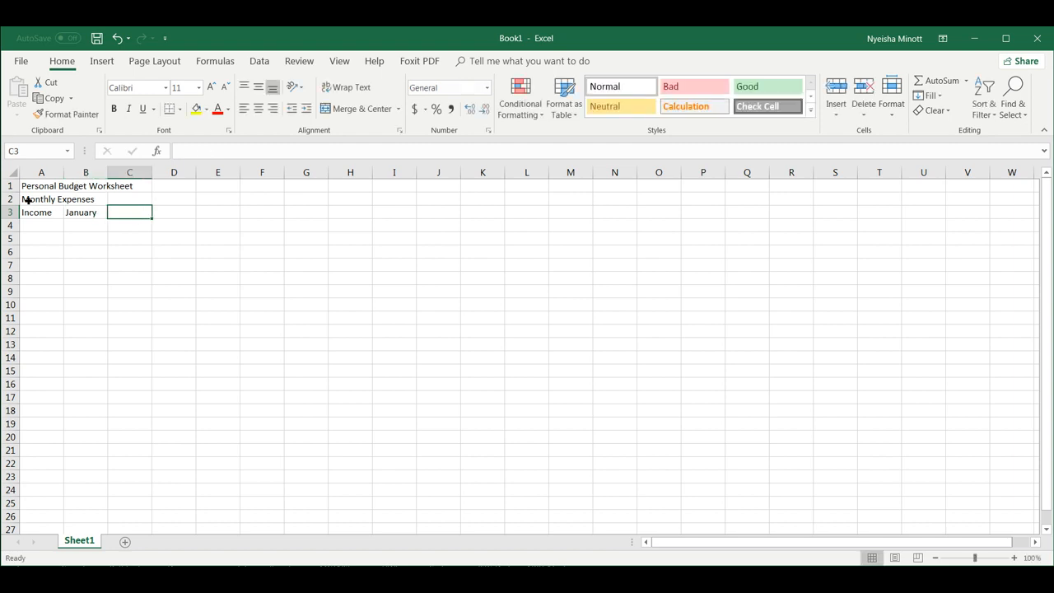
{"action": "key", "text": "Left"}
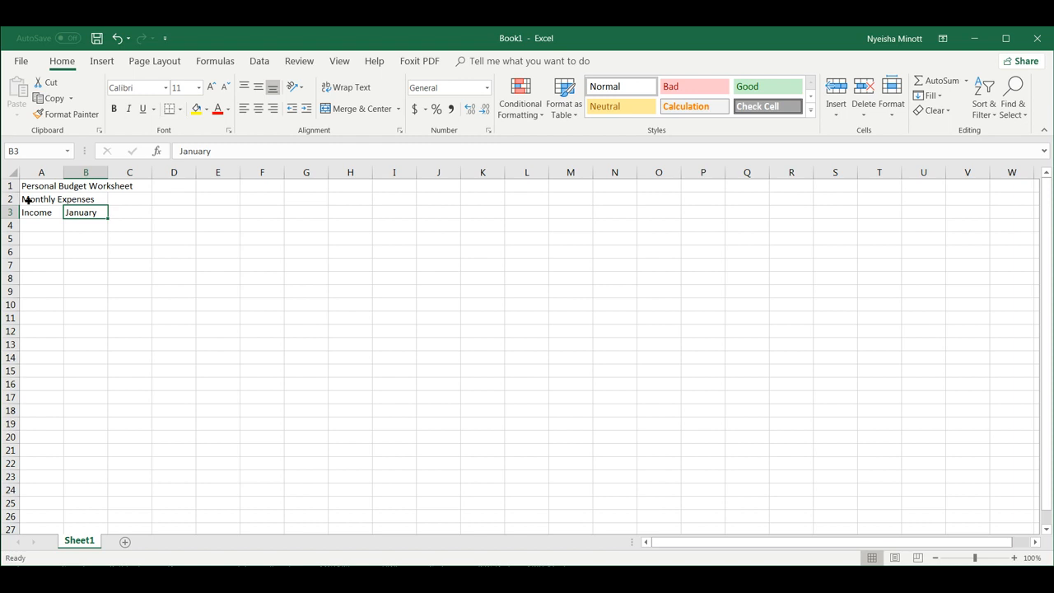
{"action": "key", "text": "Right"}
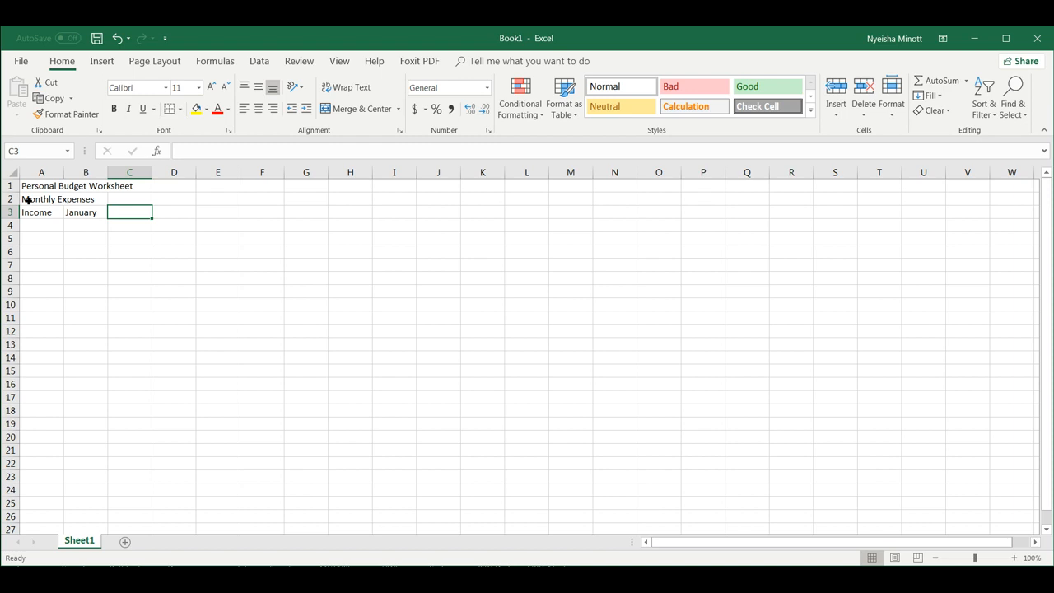
{"action": "key", "text": "Left"}
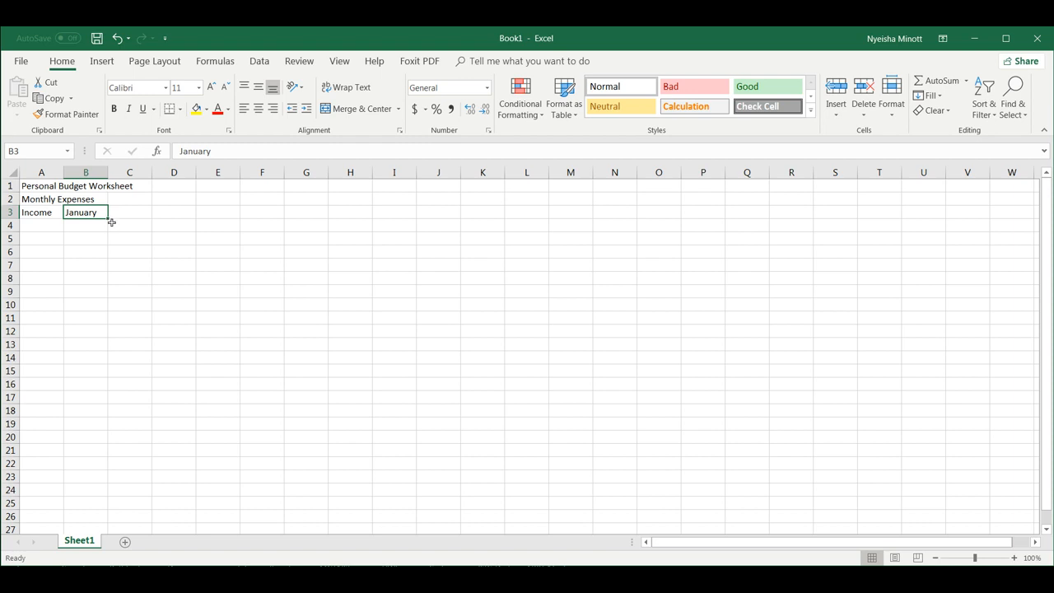
{"action": "left_click_drag", "start_coordinate": [111, 222], "coordinate": [111, 222]}
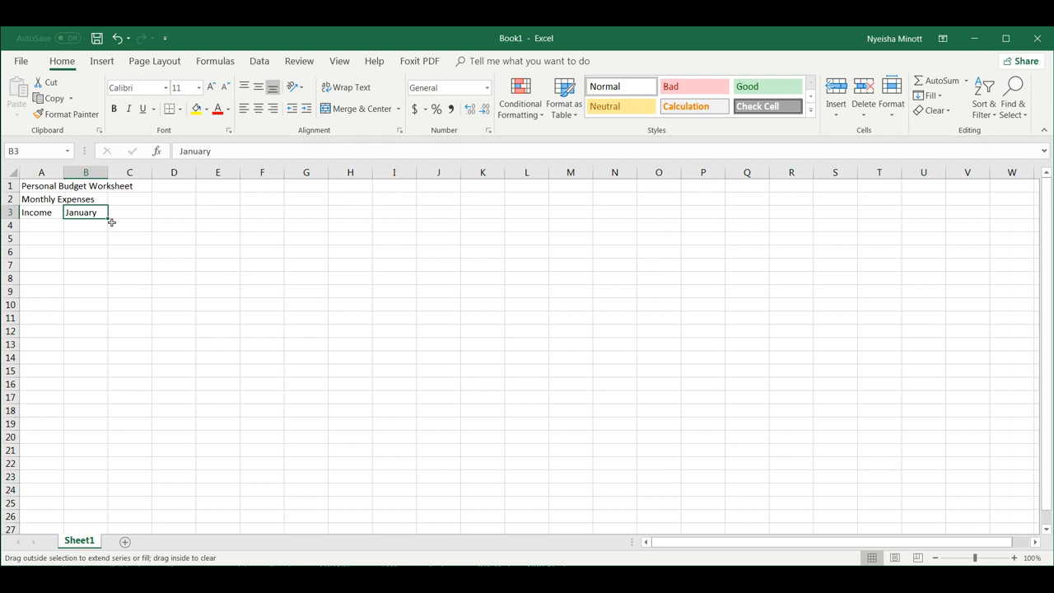
{"action": "left_click_drag", "start_coordinate": [111, 223], "coordinate": [599, 224]}
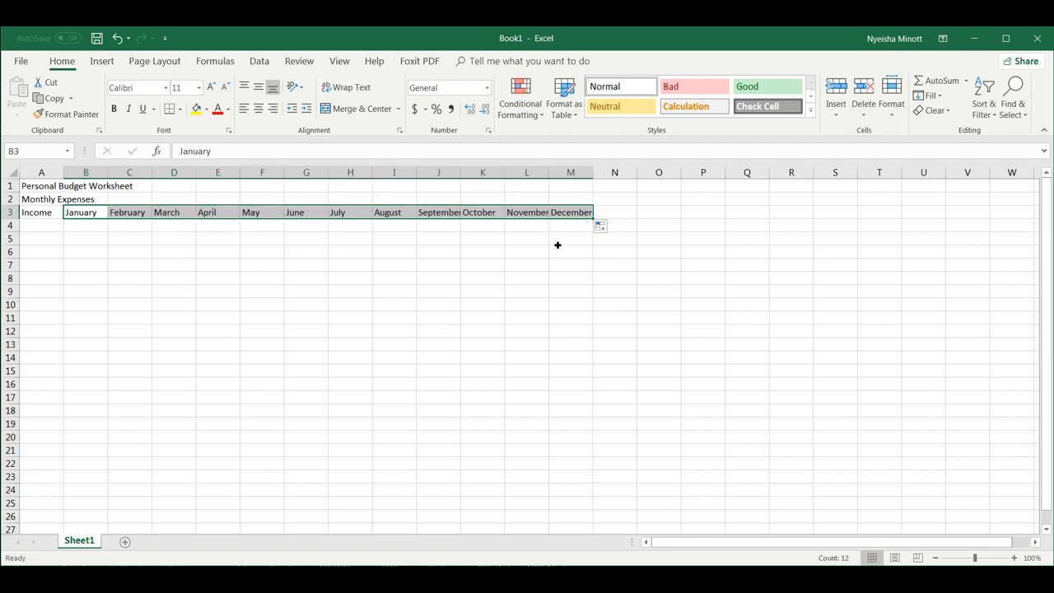
{"action": "left_click", "coordinate": [446, 256]}
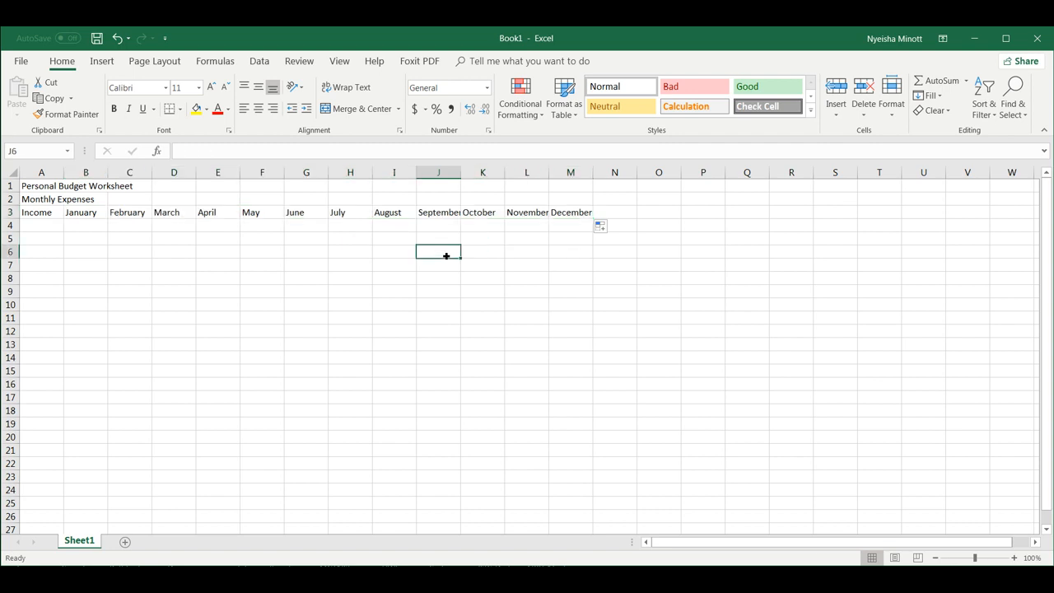
Type Monday in J6 and autofill weekday names down to J14.
{"action": "type", "text": "MOnday"}
{"action": "key", "text": "Return"}
{"action": "left_click", "coordinate": [443, 254]}
{"action": "left_click_drag", "start_coordinate": [466, 264], "coordinate": [467, 364]}
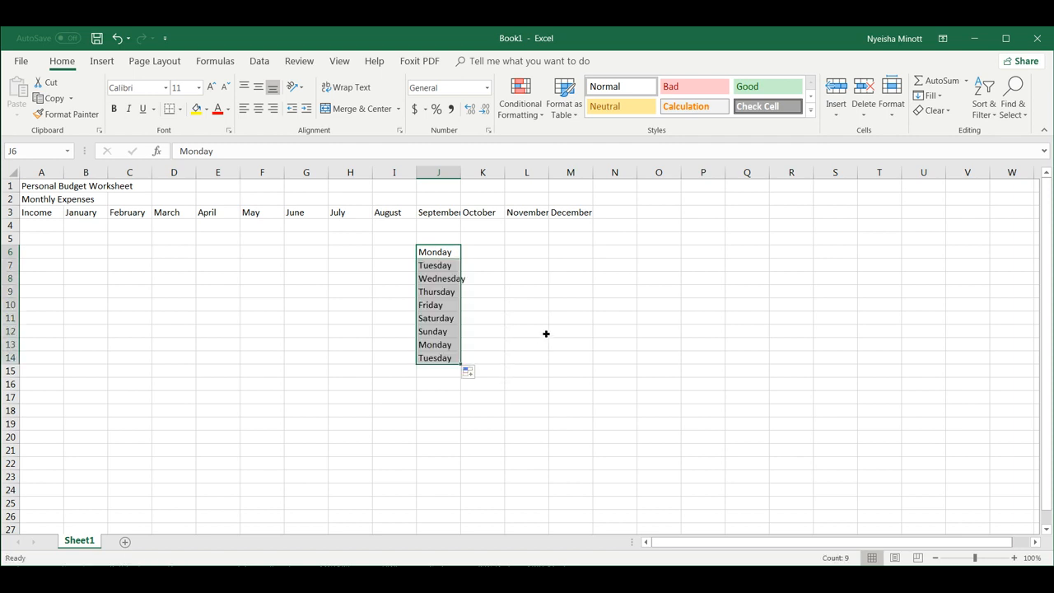
Enter 1st, 2nd, 3rd in L6:L8 and autofill the ordinals down to 11th in L16.
{"action": "left_click", "coordinate": [527, 256]}
{"action": "type", "text": "1st"}
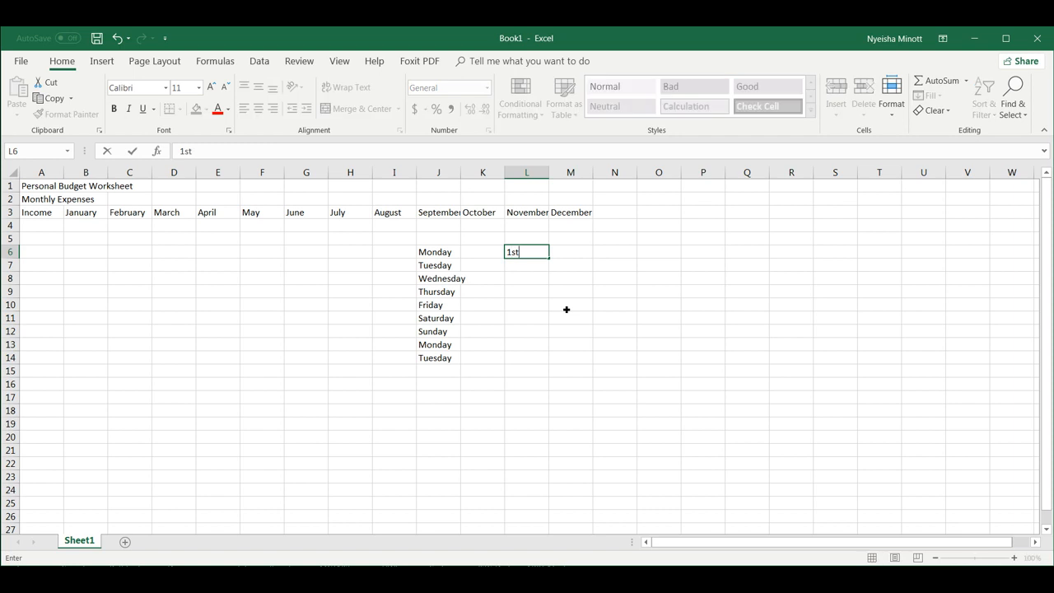
{"action": "key", "text": "Return"}
{"action": "type", "text": "2nd"}
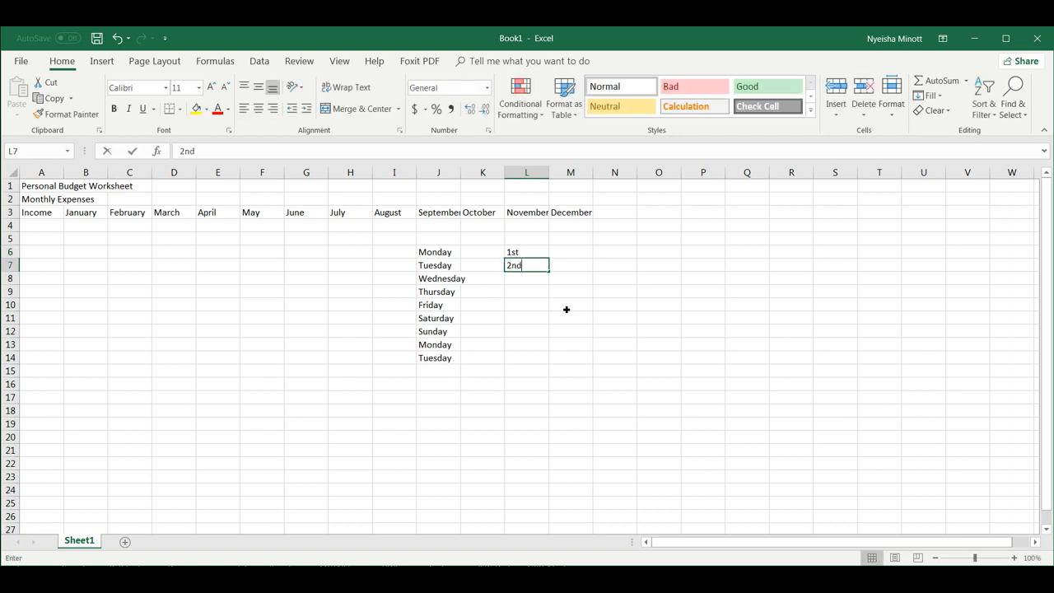
{"action": "key", "text": "Return"}
{"action": "type", "text": "3rd"}
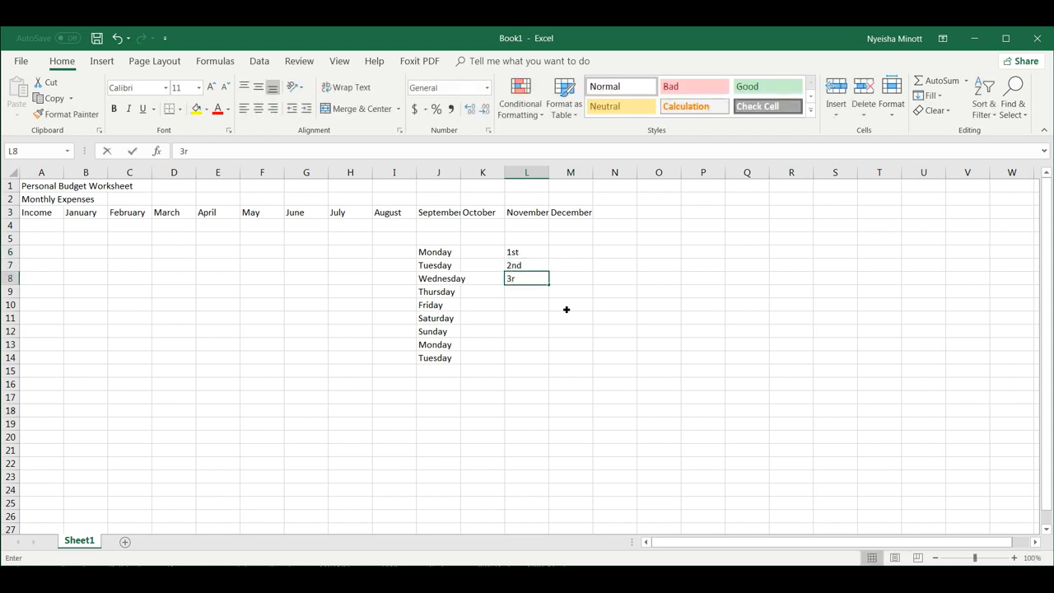
{"action": "key", "text": "Return"}
{"action": "left_click_drag", "start_coordinate": [528, 256], "coordinate": [541, 299]}
{"action": "left_click_drag", "start_coordinate": [545, 256], "coordinate": [555, 393]}
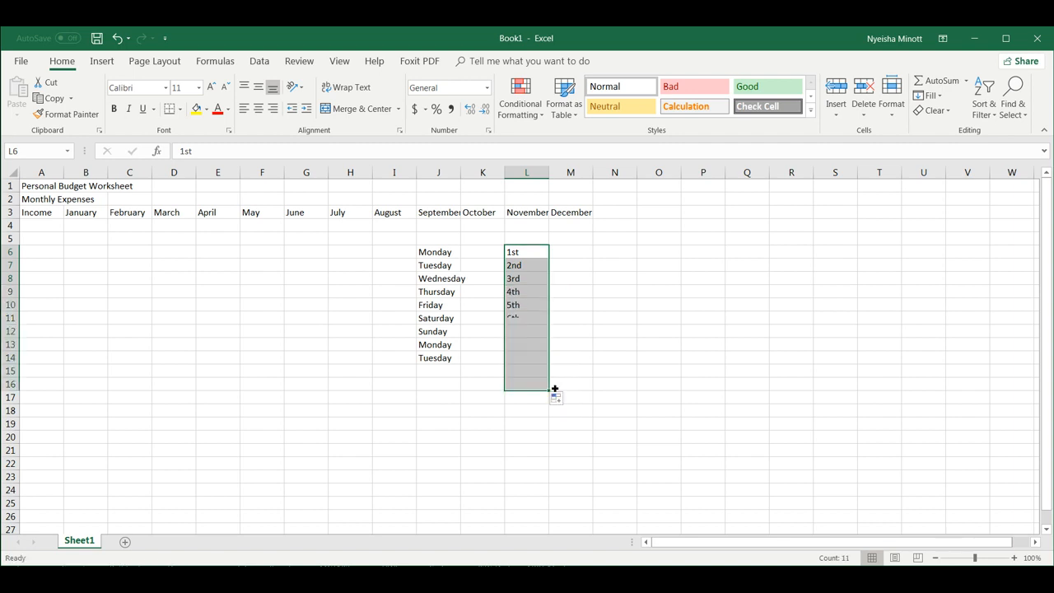
{"action": "left_click", "coordinate": [611, 257]}
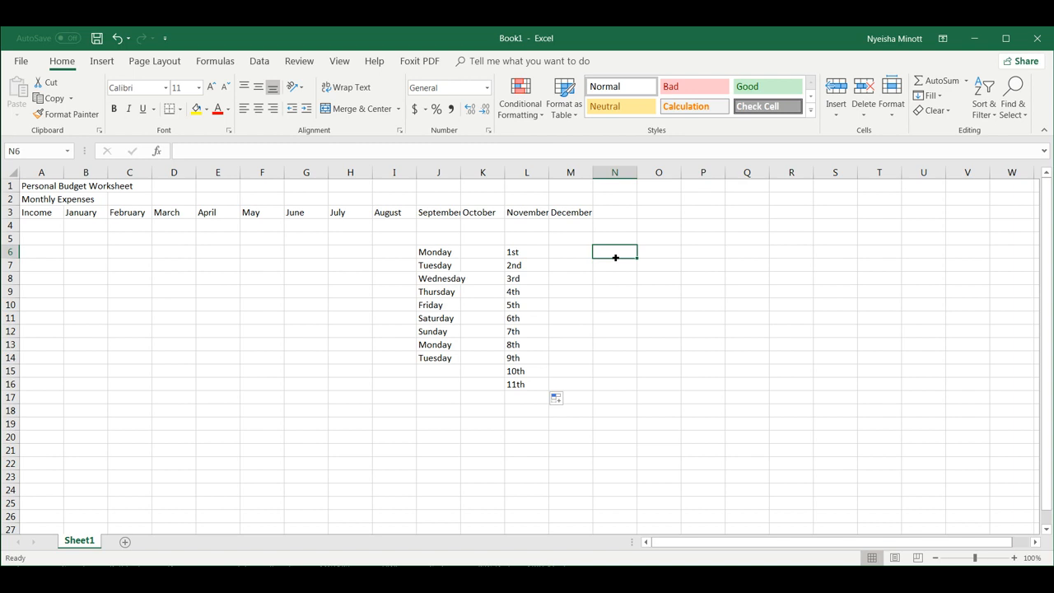
Enter Respondant 1–3 in N6:N8 and autofill the series down to Respondant 19.
{"action": "type", "text": "Respondant"}
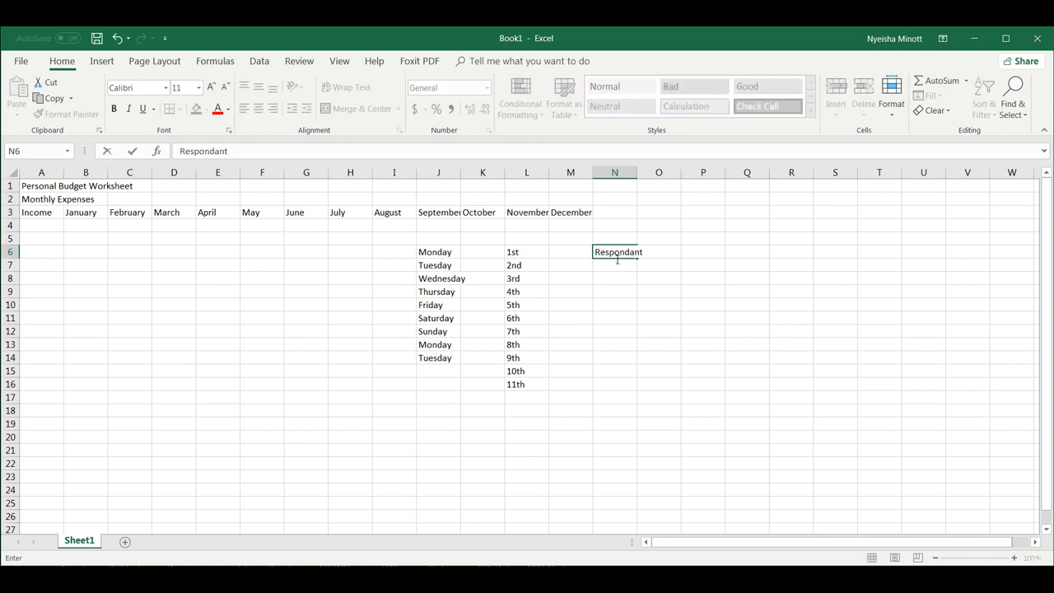
{"action": "type", "text": " 1"}
{"action": "key", "text": "Return"}
{"action": "type", "text": "Respondant 2"}
{"action": "key", "text": "Return"}
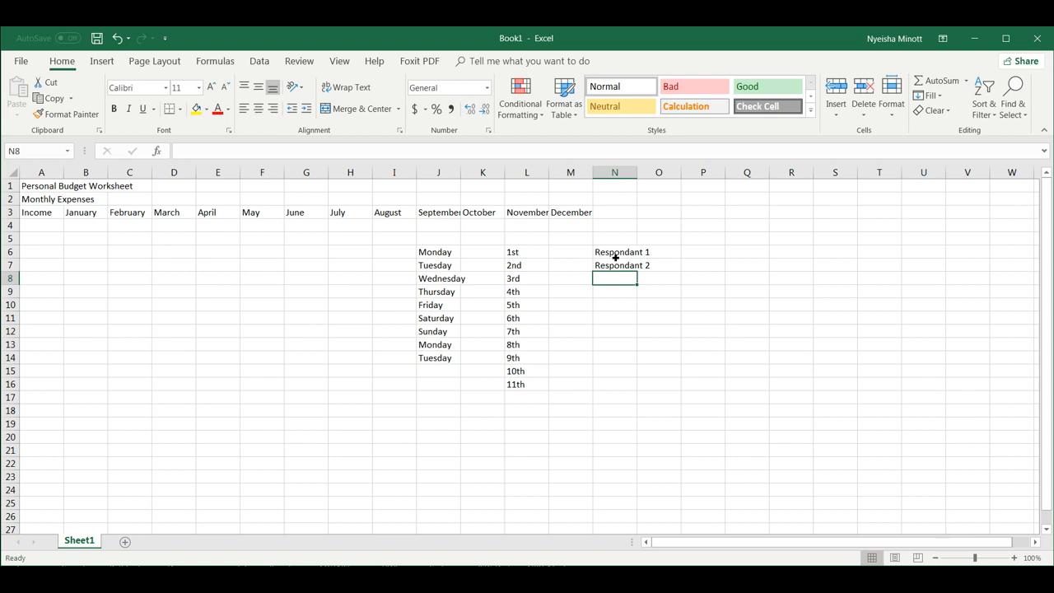
{"action": "type", "text": "Respondan"}
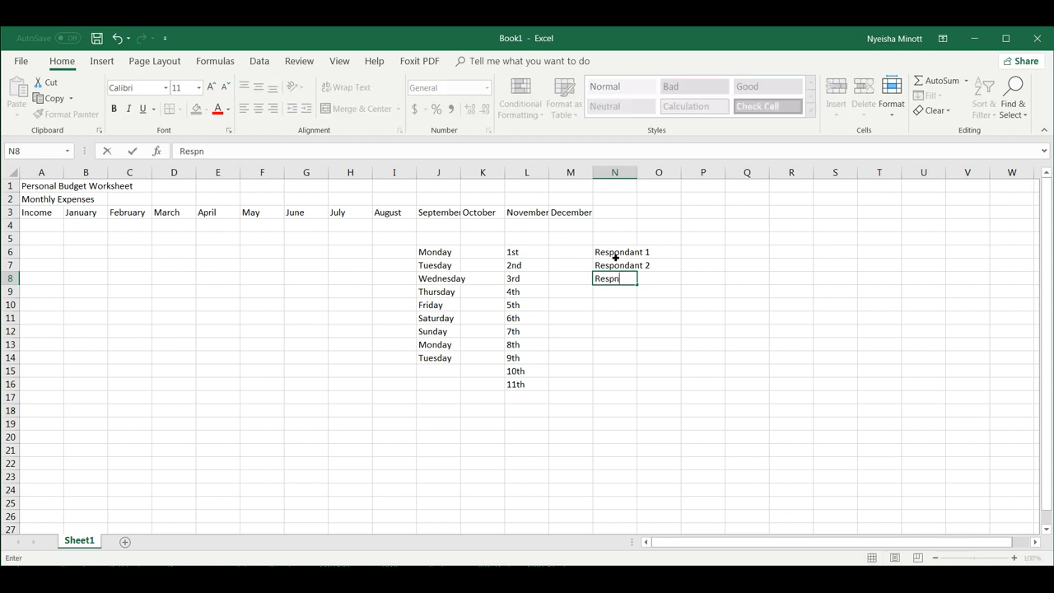
{"action": "type", "text": "t 3"}
{"action": "key", "text": "Return"}
{"action": "left_click", "coordinate": [617, 255]}
{"action": "left_click_drag", "start_coordinate": [621, 253], "coordinate": [635, 494]}
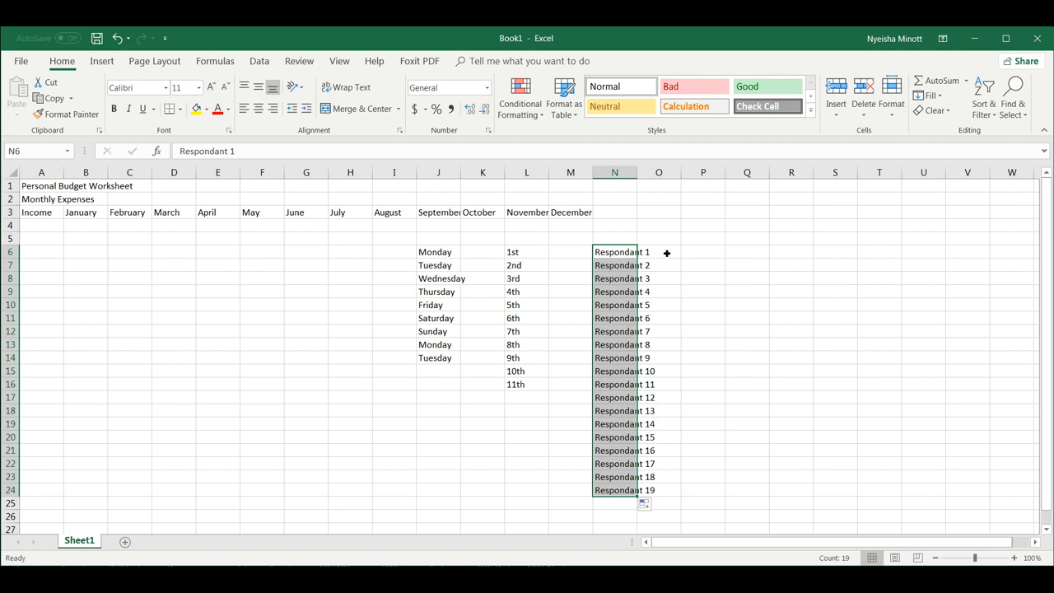
Delete the practice lists in columns N, L and J.
{"action": "key", "text": "Delete"}
{"action": "left_click_drag", "start_coordinate": [535, 251], "coordinate": [530, 384]}
{"action": "key", "text": "Delete"}
{"action": "left_click_drag", "start_coordinate": [442, 254], "coordinate": [447, 358]}
{"action": "key", "text": "Delete"}
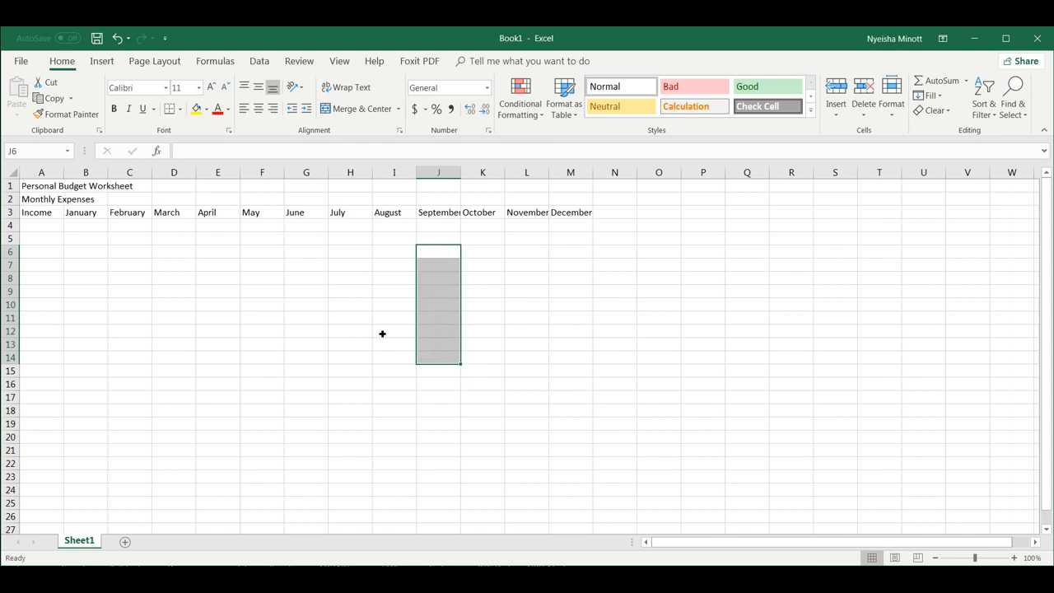
Enter the income row labels Wages, Dividends and Total in A4:A6.
{"action": "left_click", "coordinate": [44, 226]}
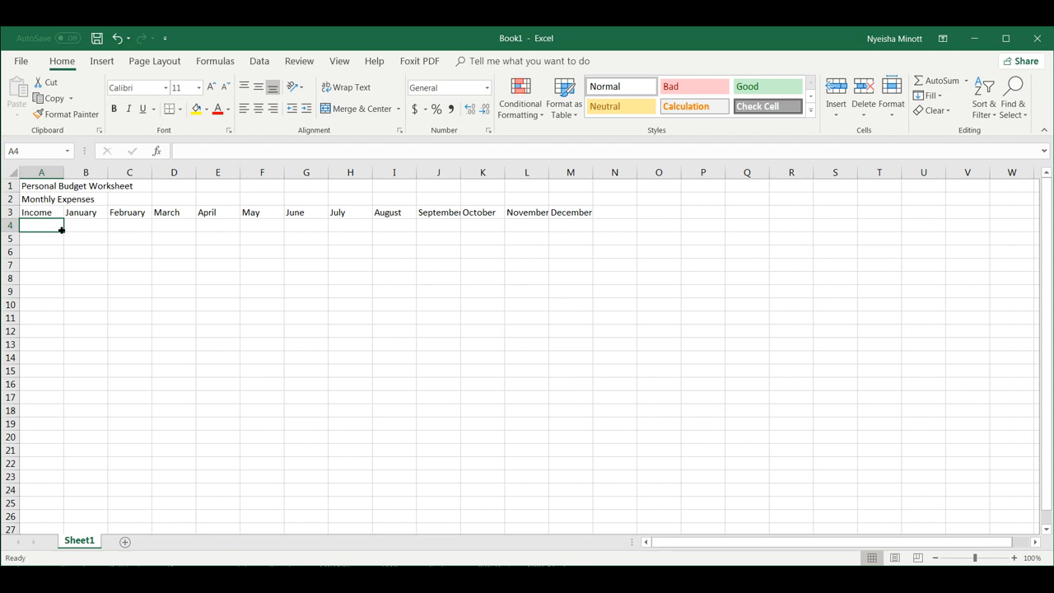
{"action": "type", "text": "Wages"}
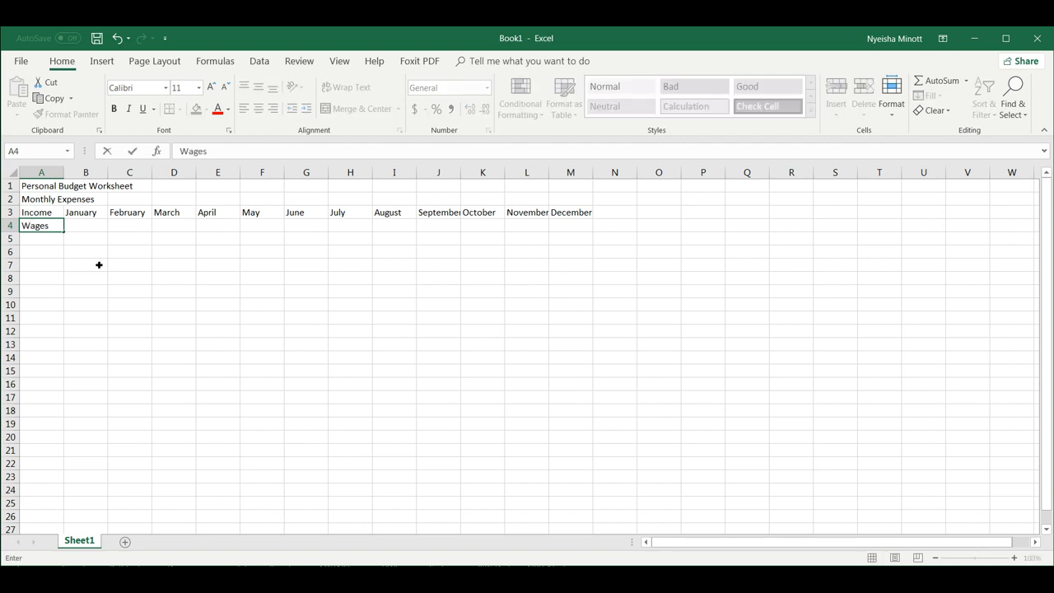
{"action": "key", "text": "Return"}
{"action": "type", "text": "Dividends"}
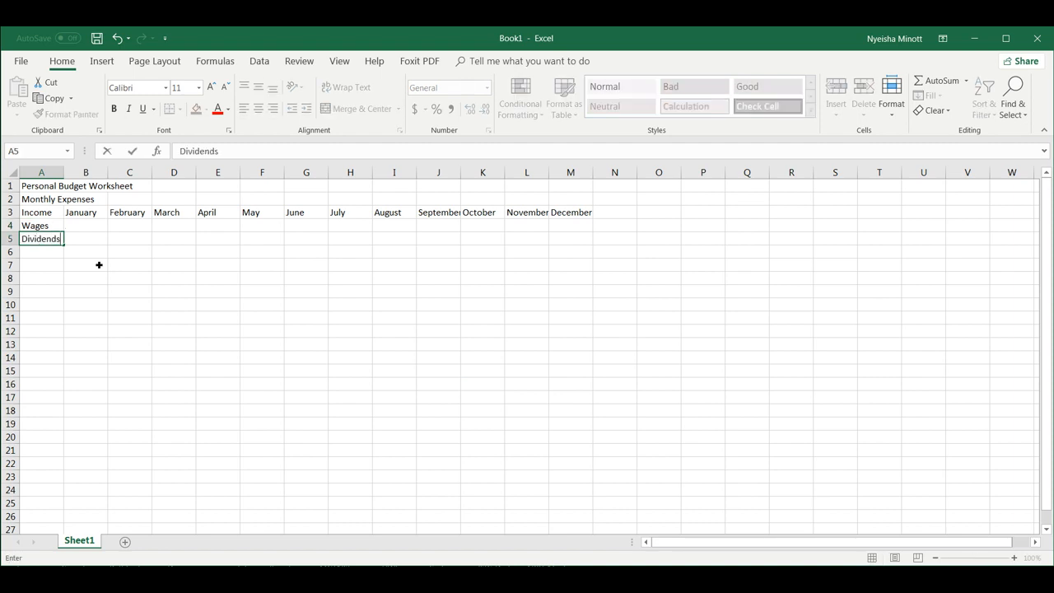
{"action": "key", "text": "Return"}
{"action": "type", "text": "T"}
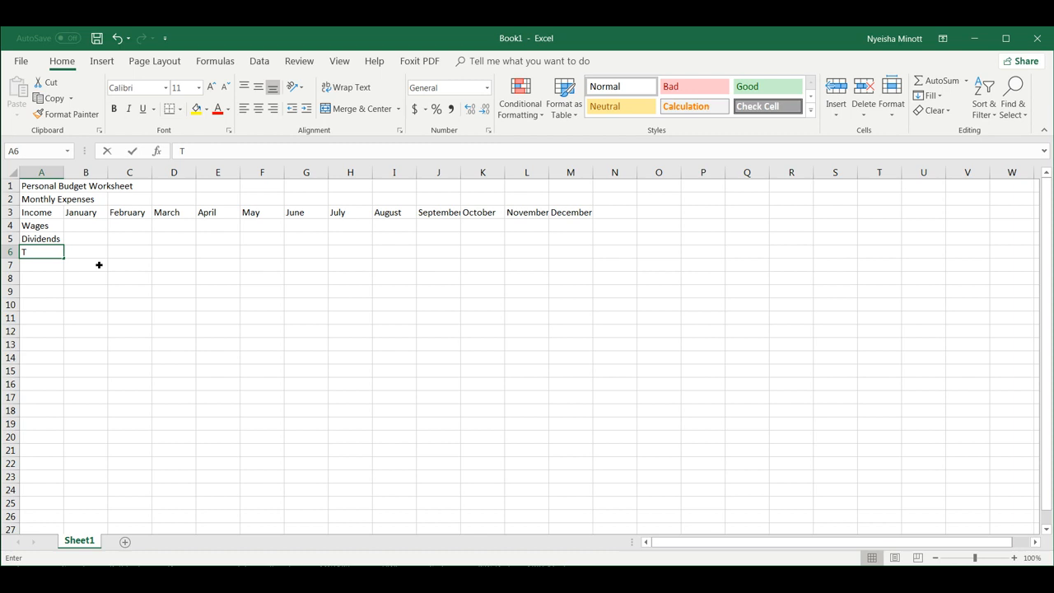
{"action": "type", "text": "otal"}
{"action": "left_click", "coordinate": [48, 285]}
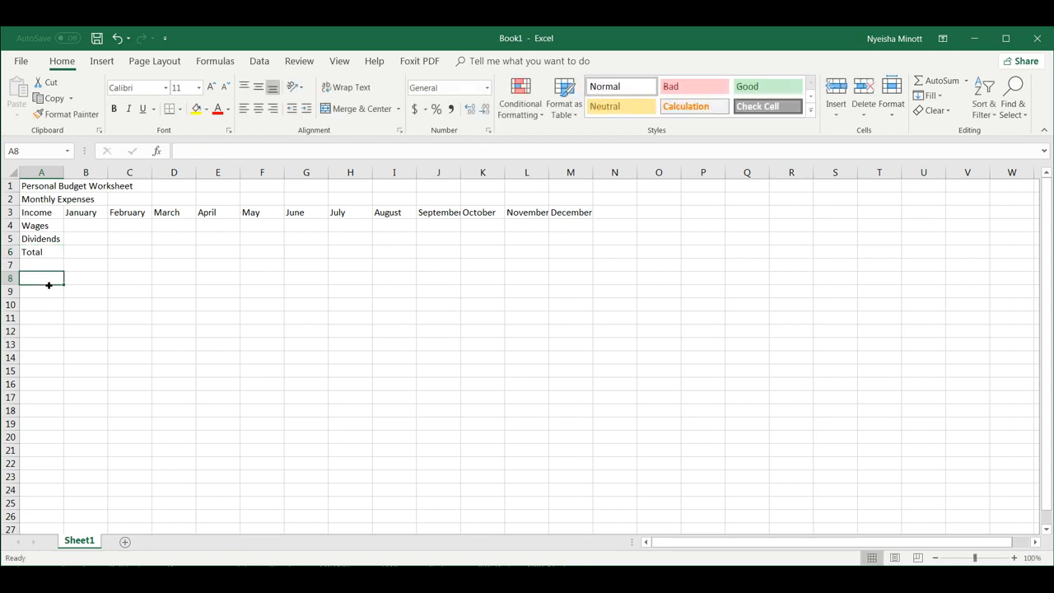
Label A8 Expenses with January–December across B8:M8, and remove the misspelled 'm'.
{"action": "type", "text": "Ex"}
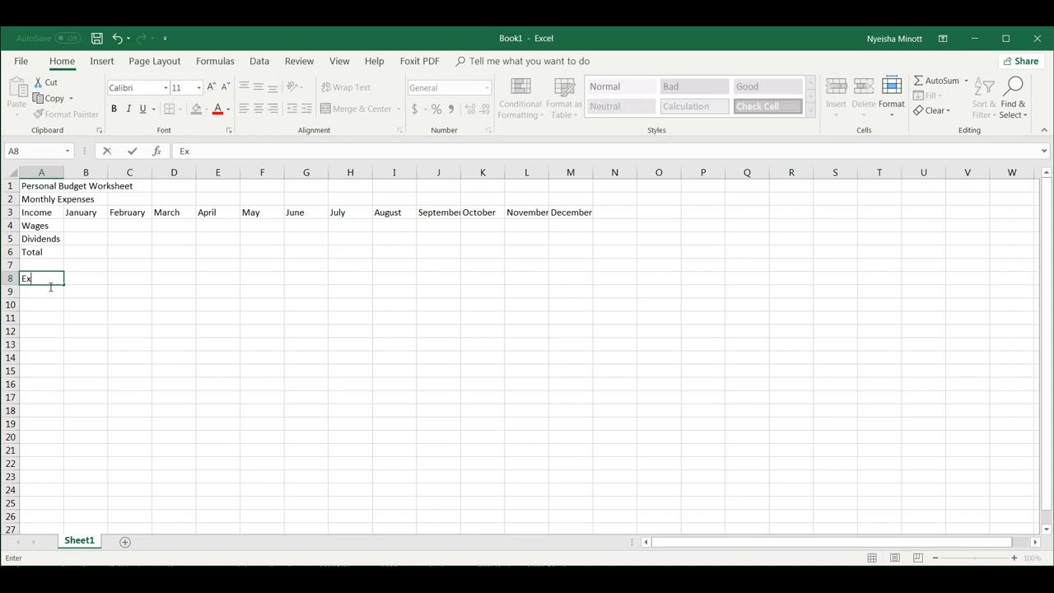
{"action": "type", "text": "pemses"}
{"action": "left_click", "coordinate": [96, 278]}
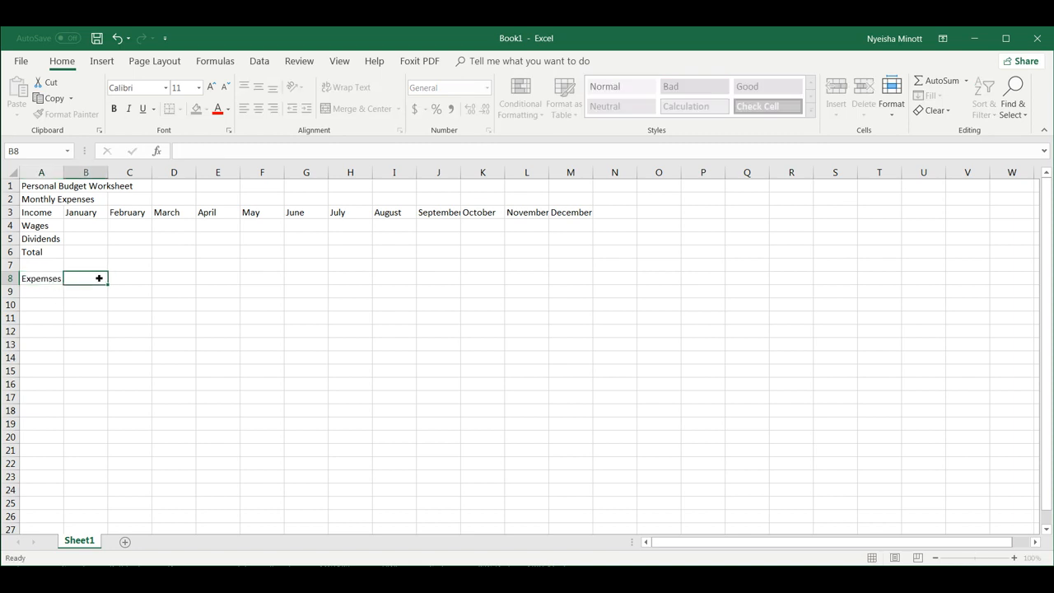
{"action": "type", "text": "January"}
{"action": "left_click", "coordinate": [134, 278]}
{"action": "left_click", "coordinate": [93, 280]}
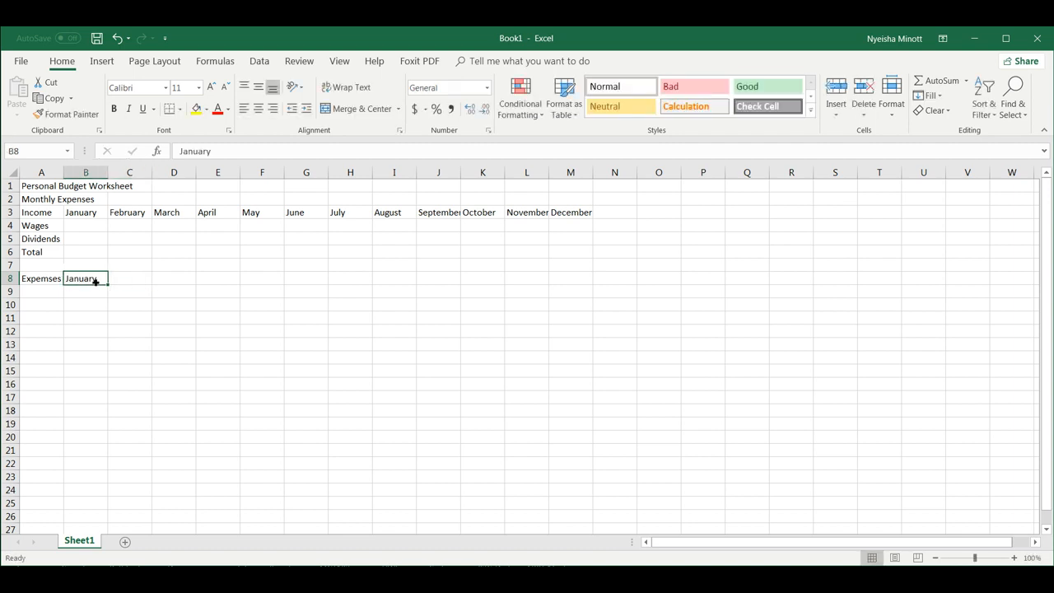
{"action": "left_click_drag", "start_coordinate": [108, 286], "coordinate": [581, 301]}
{"action": "left_click", "coordinate": [57, 294]}
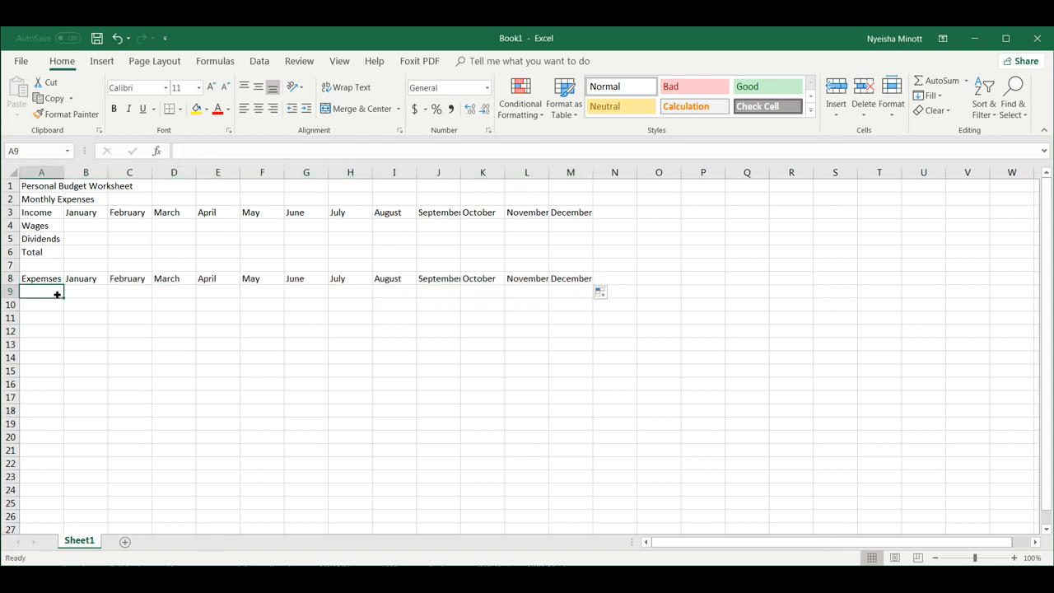
{"action": "double_click", "coordinate": [54, 280]}
{"action": "key", "text": "Left"}
{"action": "key", "text": "Left"}
{"action": "key", "text": "BackSpace"}
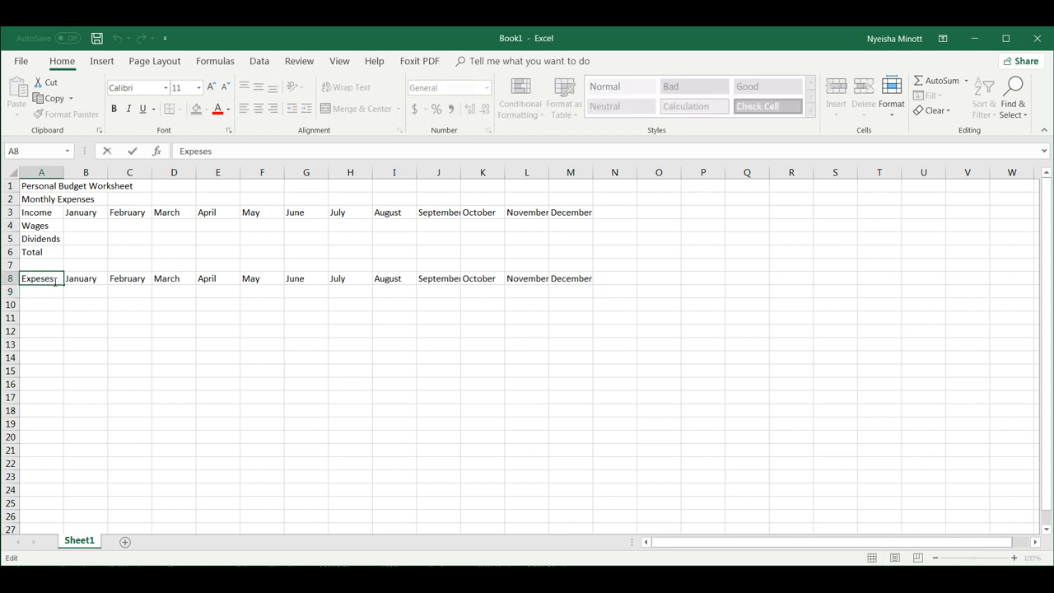
Finish correcting Expenses and enter Rent, Food, Tuition and Books in A9:A12.
{"action": "type", "text": "n"}
{"action": "left_click", "coordinate": [48, 293]}
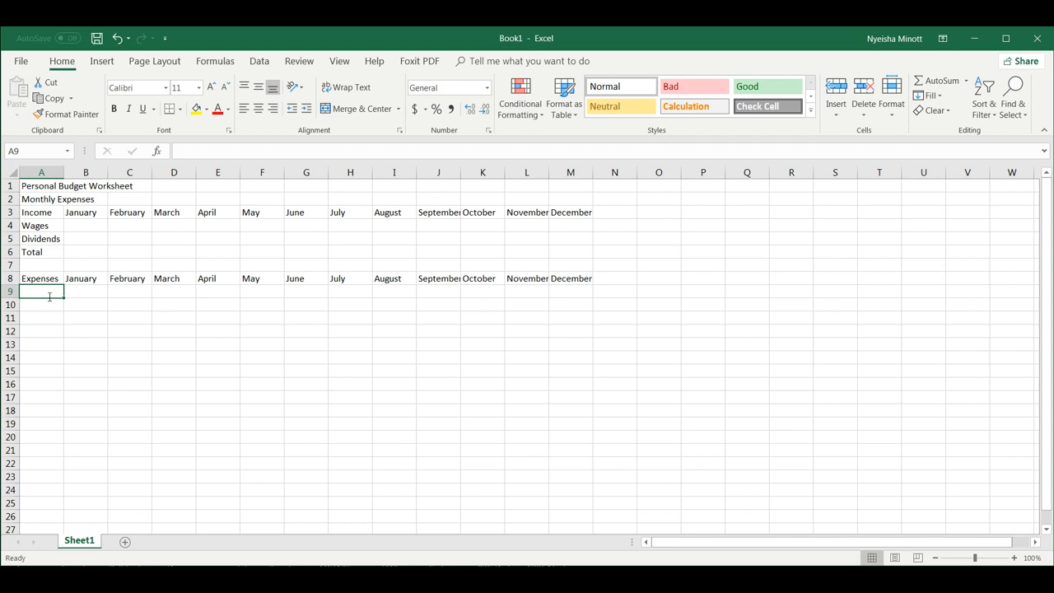
{"action": "type", "text": "Rent"}
{"action": "key", "text": "Return"}
{"action": "type", "text": "Food"}
{"action": "key", "text": "Return"}
{"action": "type", "text": "Tuition"}
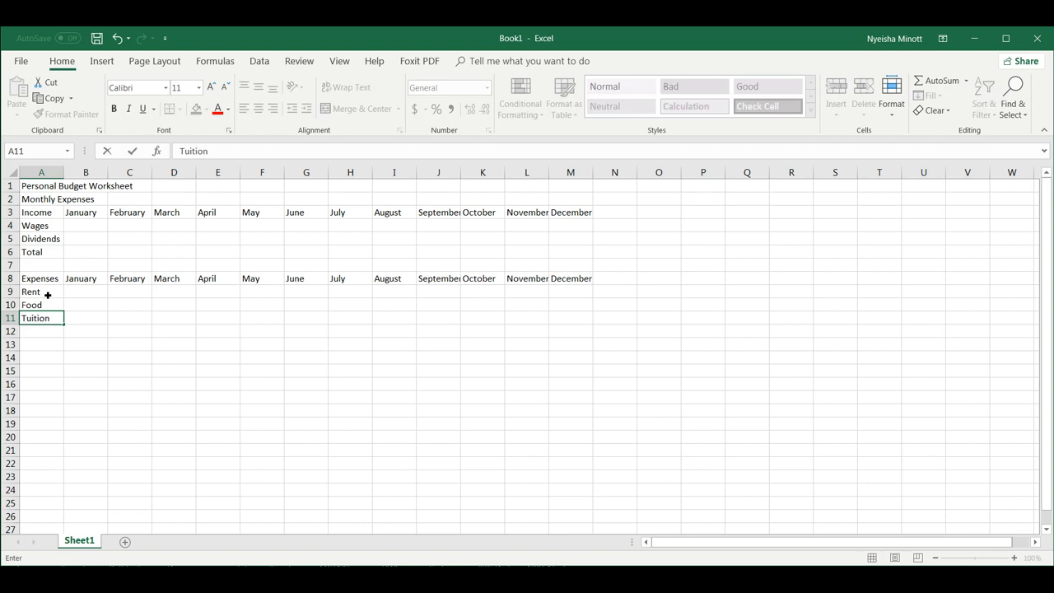
{"action": "key", "text": "Return"}
{"action": "type", "text": "Books"}
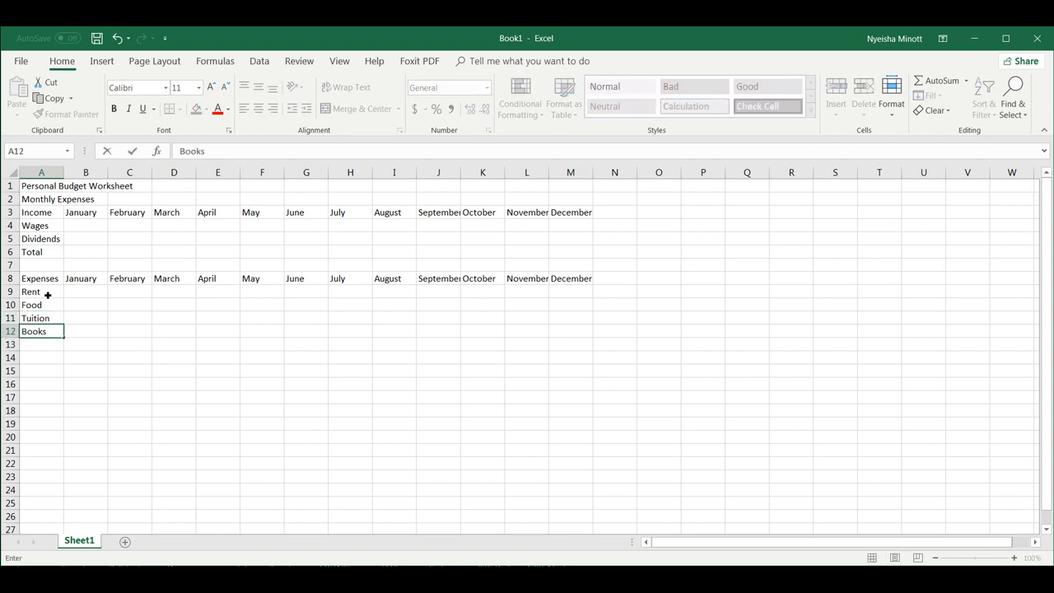
{"action": "key", "text": "Return"}
Enter Entertainment, Car Payment, Gas, Miscellaneous and Total in A13:A17.
{"action": "type", "text": "Entertainment"}
{"action": "key", "text": "Return"}
{"action": "type", "text": "C"}
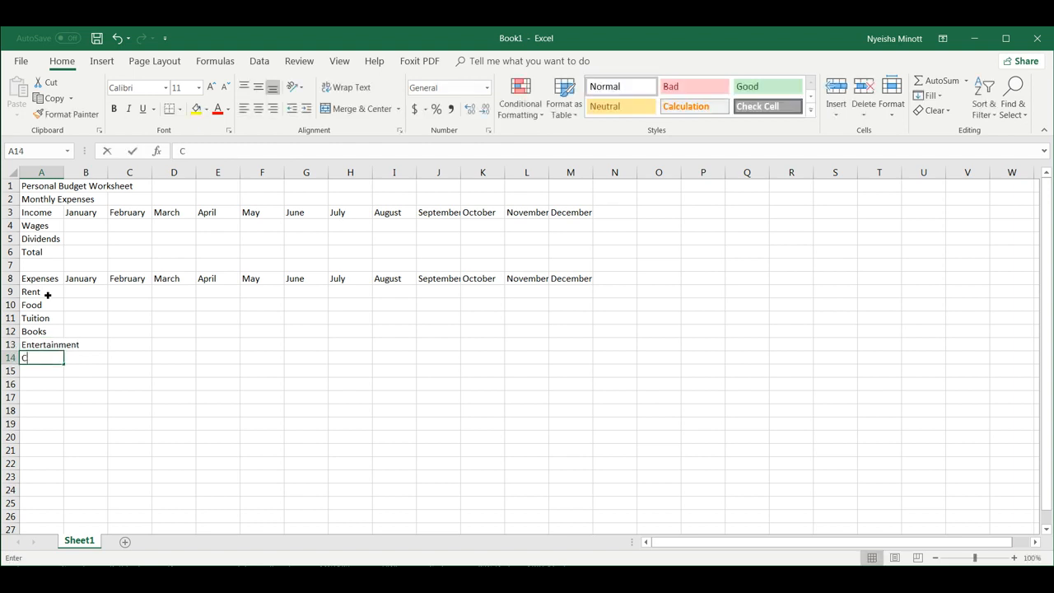
{"action": "type", "text": "ar Payment"}
{"action": "key", "text": "Return"}
{"action": "type", "text": "Gas"}
{"action": "key", "text": "Return"}
{"action": "type", "text": "Miscellaneous"}
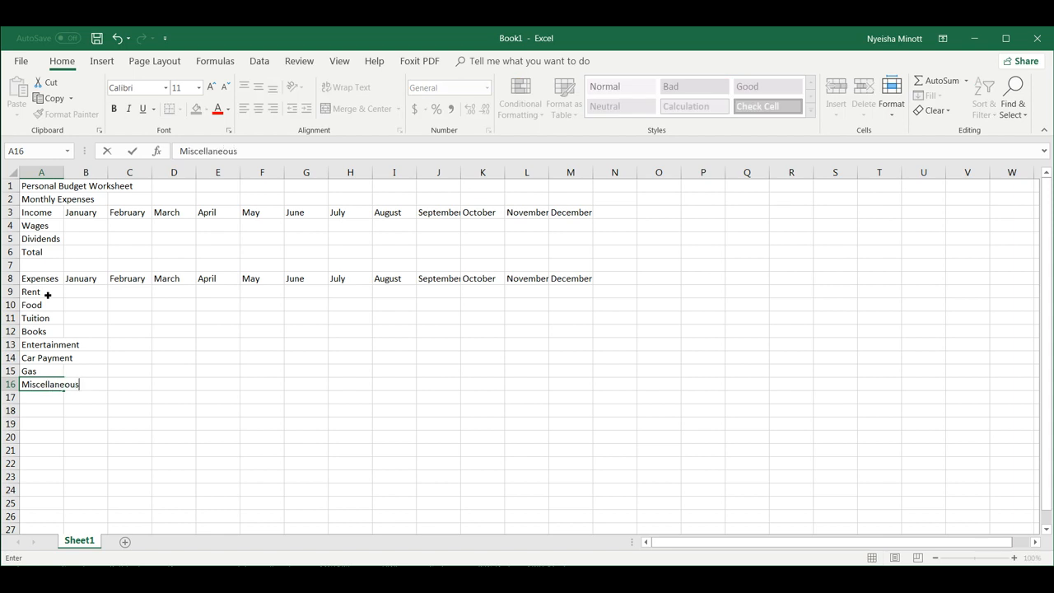
{"action": "key", "text": "Return"}
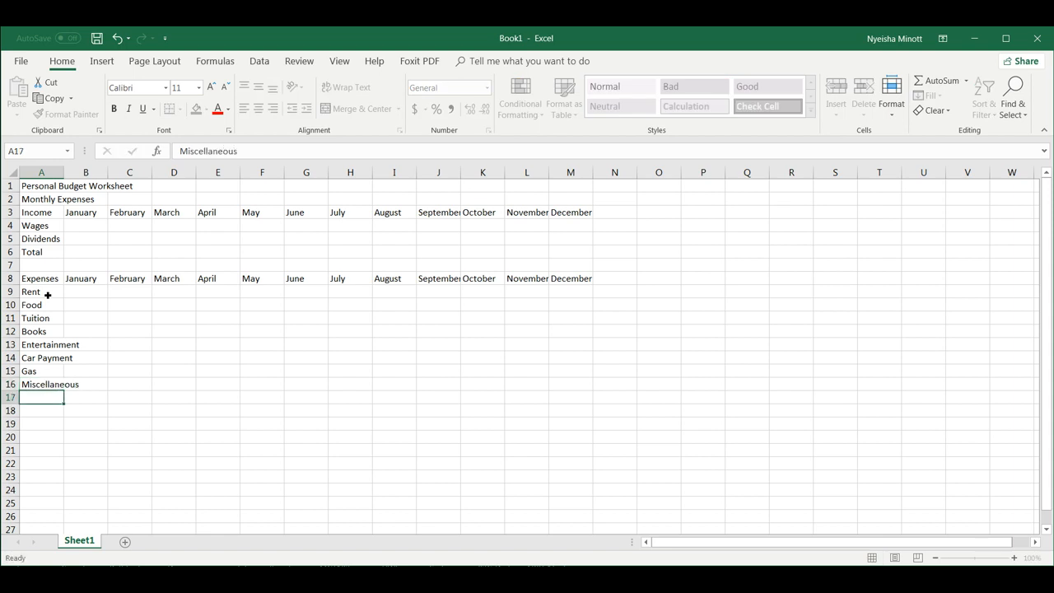
{"action": "type", "text": "Total"}
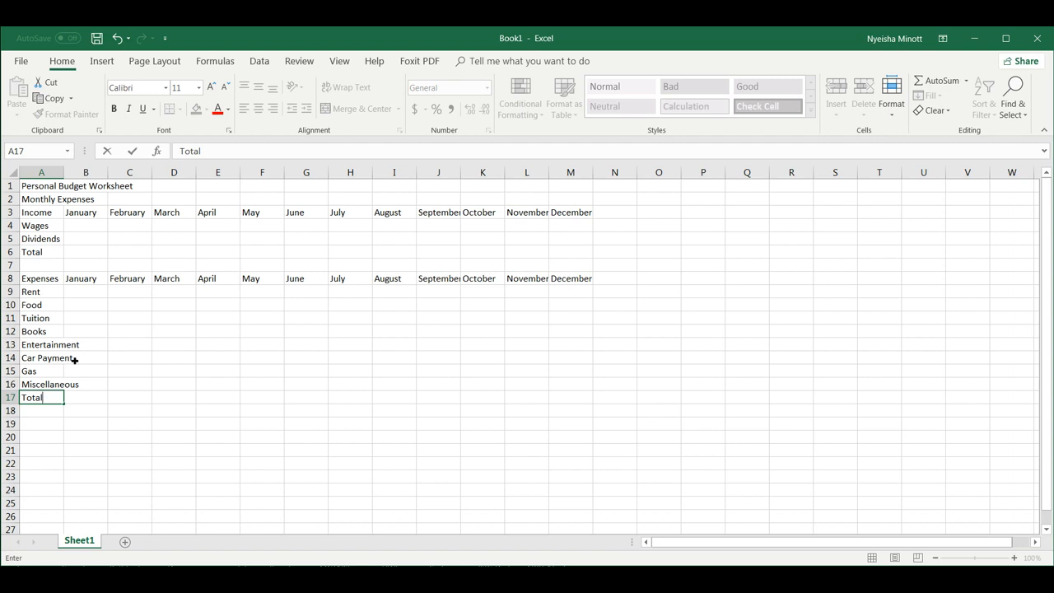
{"action": "left_click", "coordinate": [43, 422]}
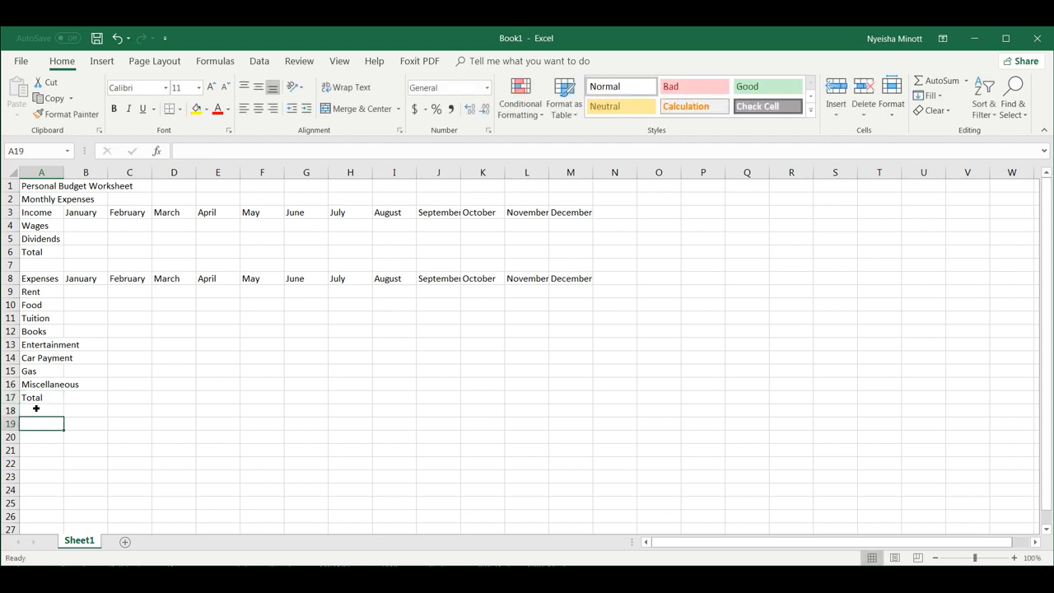
Add Net in A19 and Total headings in N3 and N8.
{"action": "type", "text": "Net"}
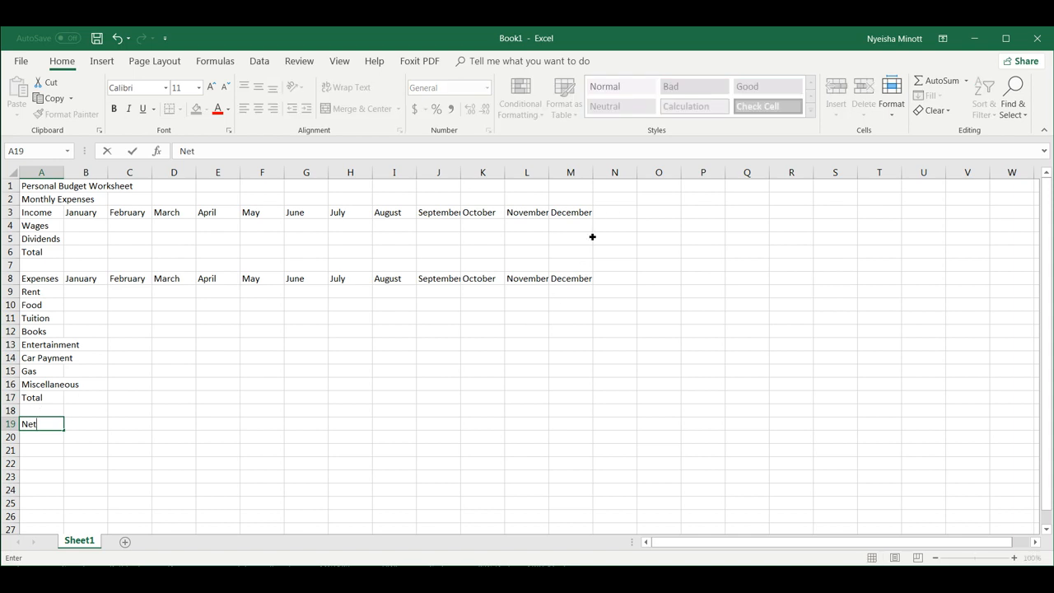
{"action": "left_click", "coordinate": [616, 219]}
{"action": "type", "text": "Total"}
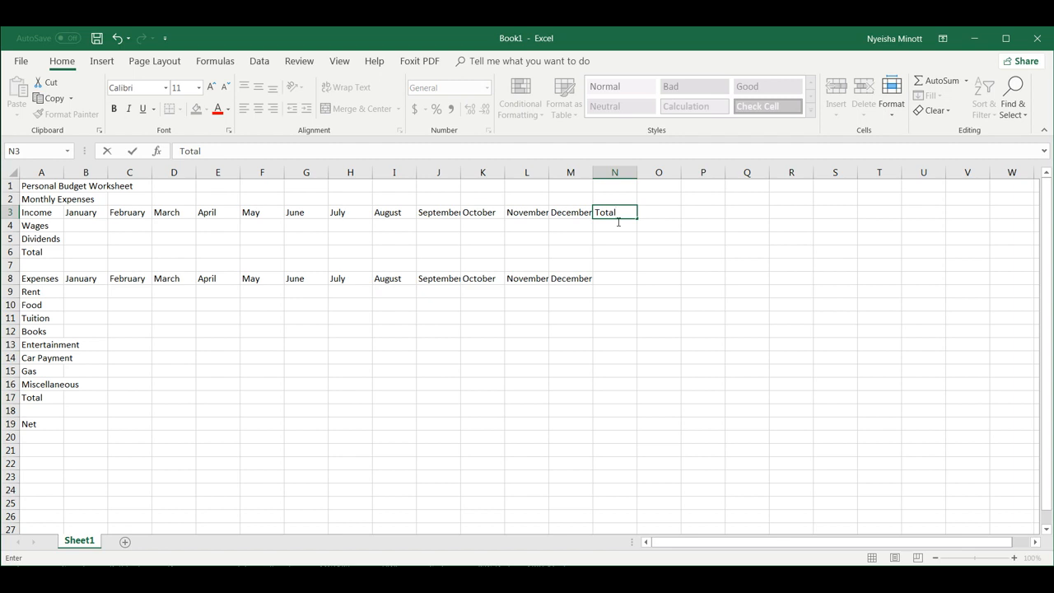
{"action": "left_click", "coordinate": [615, 280]}
{"action": "type", "text": "Total"}
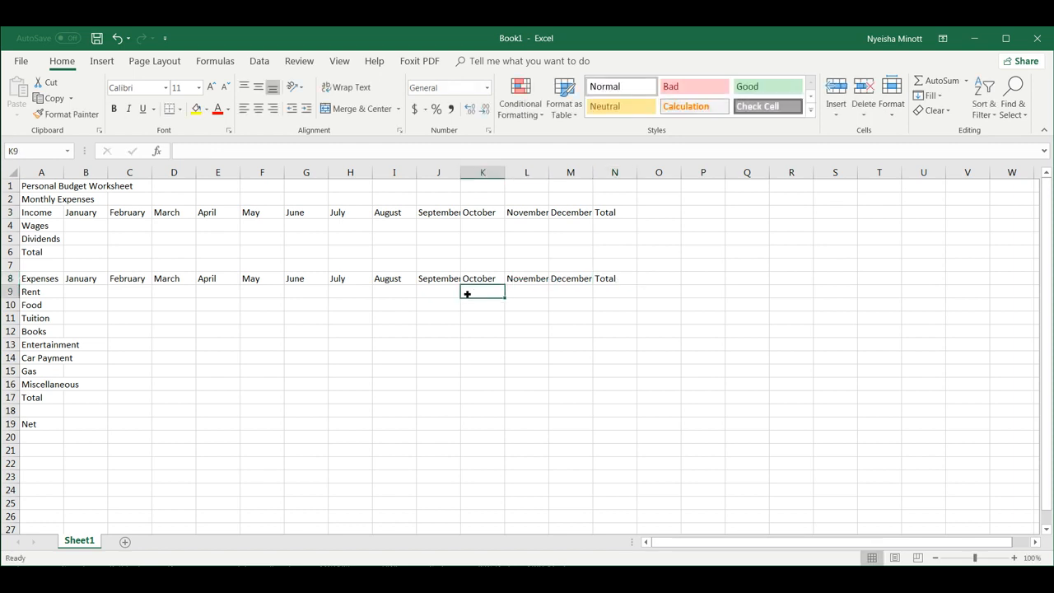
Enter January's Wages 1417.12 in B4 and Dividends 4029.71 in B5.
{"action": "left_click", "coordinate": [96, 231]}
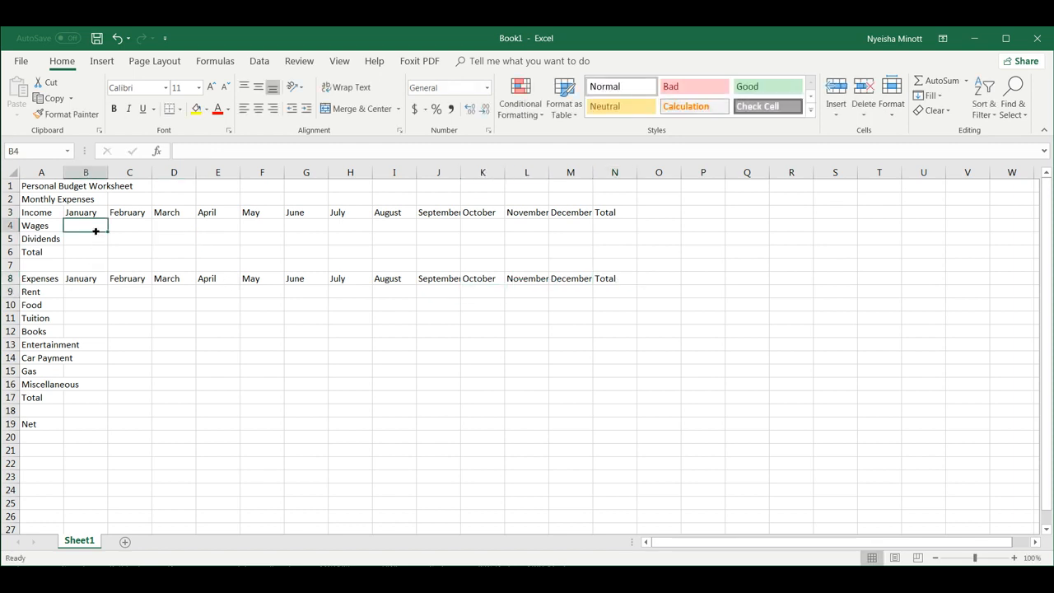
{"action": "type", "text": "1417.12"}
{"action": "left_click", "coordinate": [97, 239]}
{"action": "type", "text": "40"}
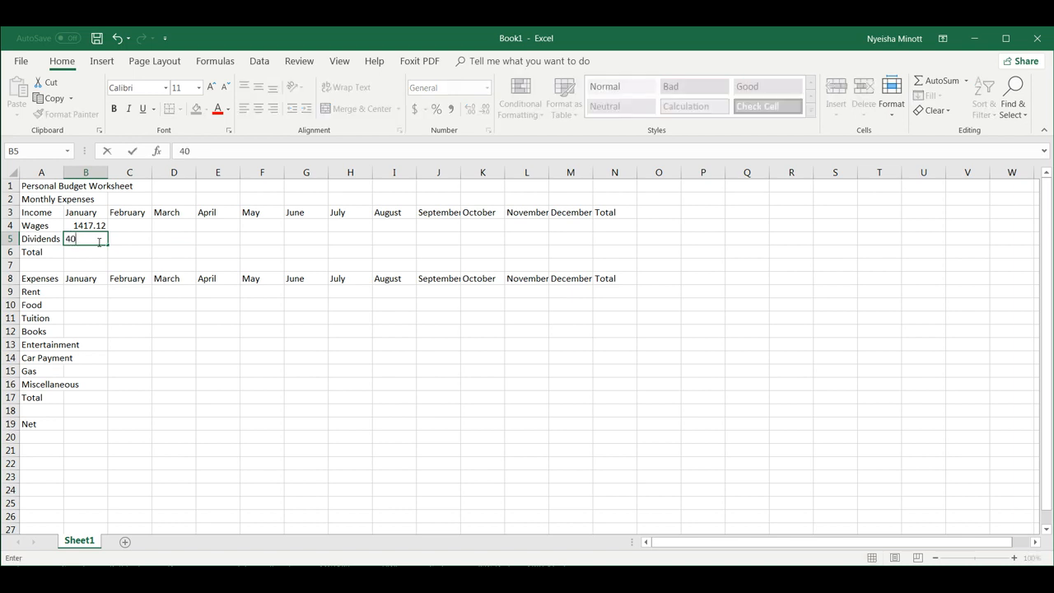
{"action": "type", "text": "29.71"}
{"action": "key", "text": "Tab"}
{"action": "left_click", "coordinate": [100, 232]}
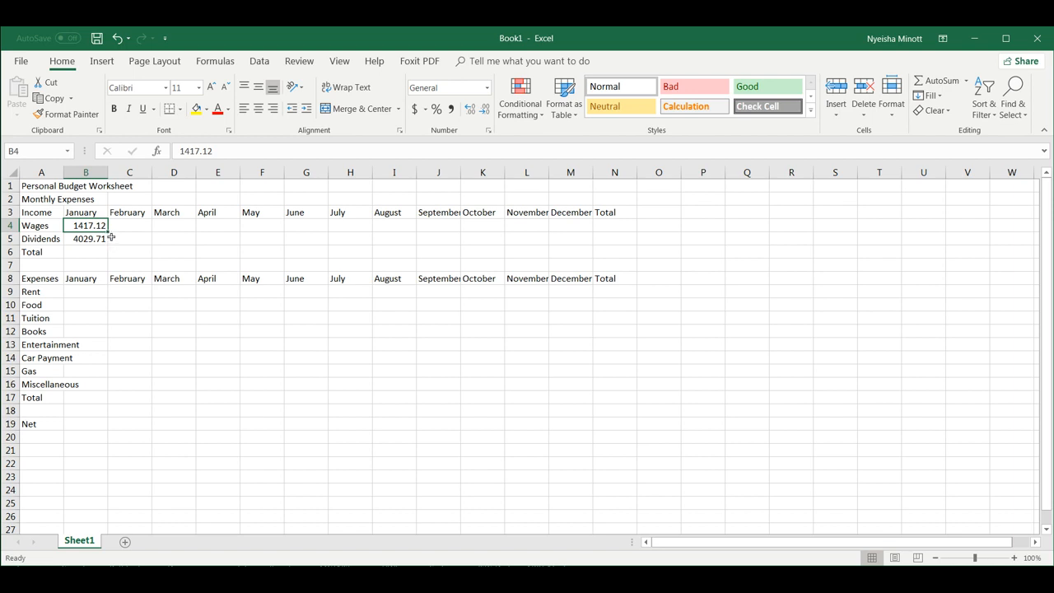
Repeat Wages 1417.12 through December and paste 4029.71 into July's Dividends.
{"action": "left_click_drag", "start_coordinate": [111, 237], "coordinate": [576, 219]}
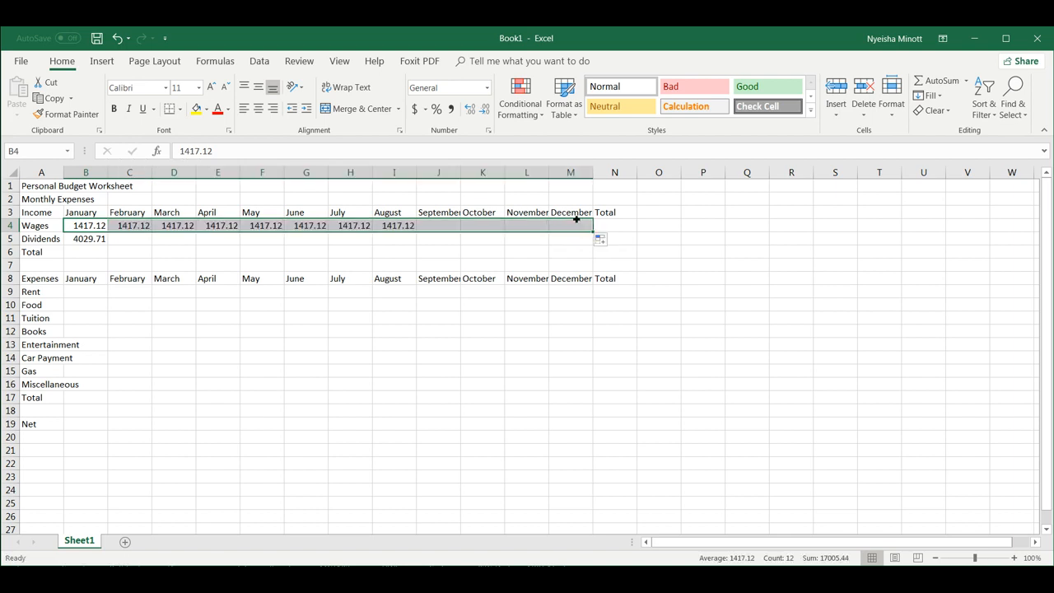
{"action": "left_click", "coordinate": [80, 240]}
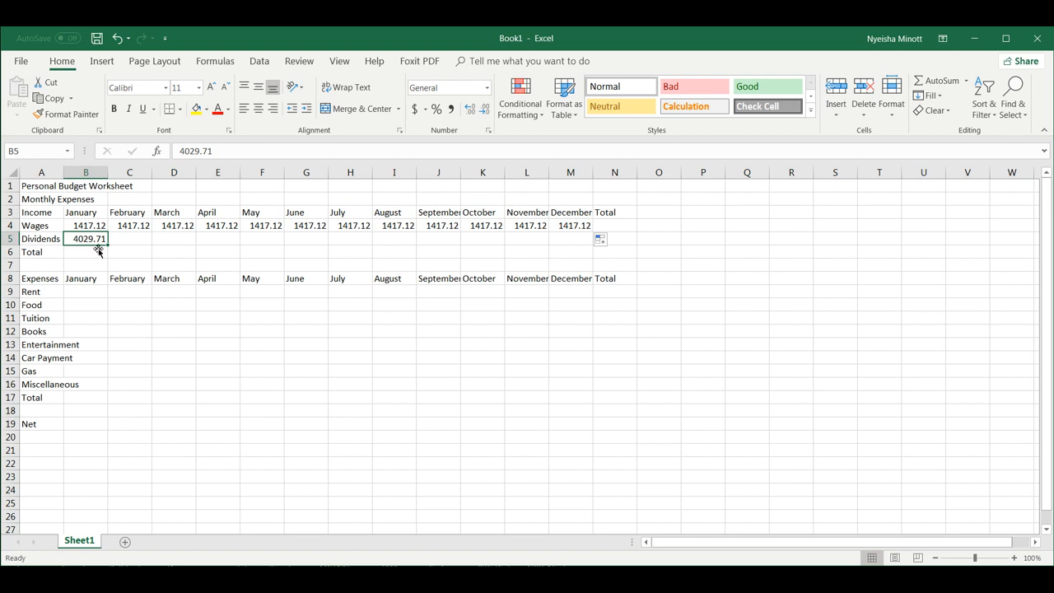
{"action": "key", "text": "ctrl+c"}
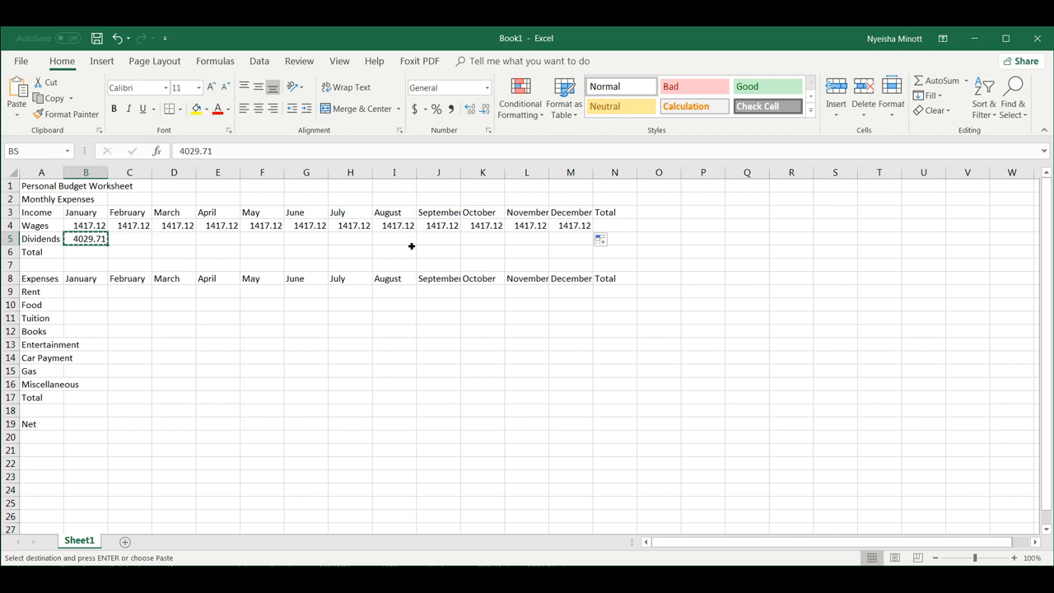
{"action": "left_click", "coordinate": [356, 240]}
{"action": "key", "text": "ctrl+v"}
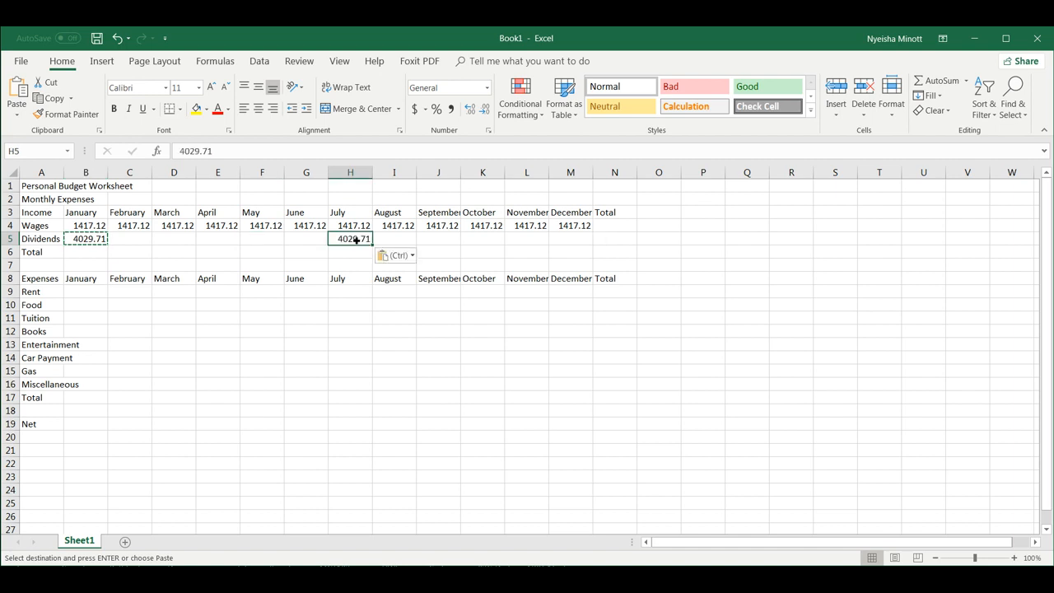
Set Dividends to 0 for February–June and August–December.
{"action": "left_click", "coordinate": [143, 243]}
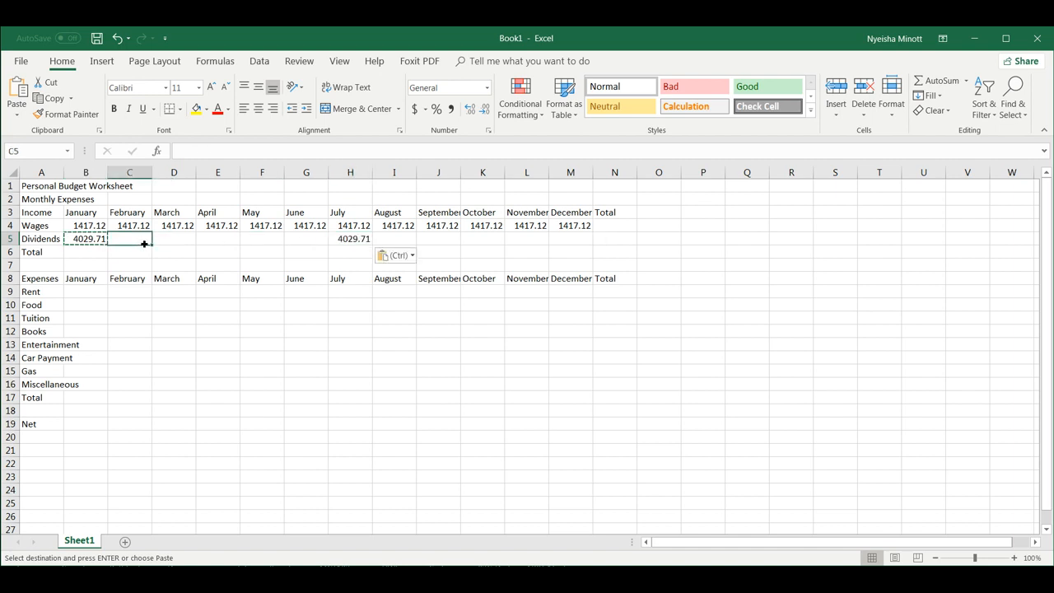
{"action": "type", "text": "0"}
{"action": "left_click", "coordinate": [178, 244]}
{"action": "left_click", "coordinate": [151, 244]}
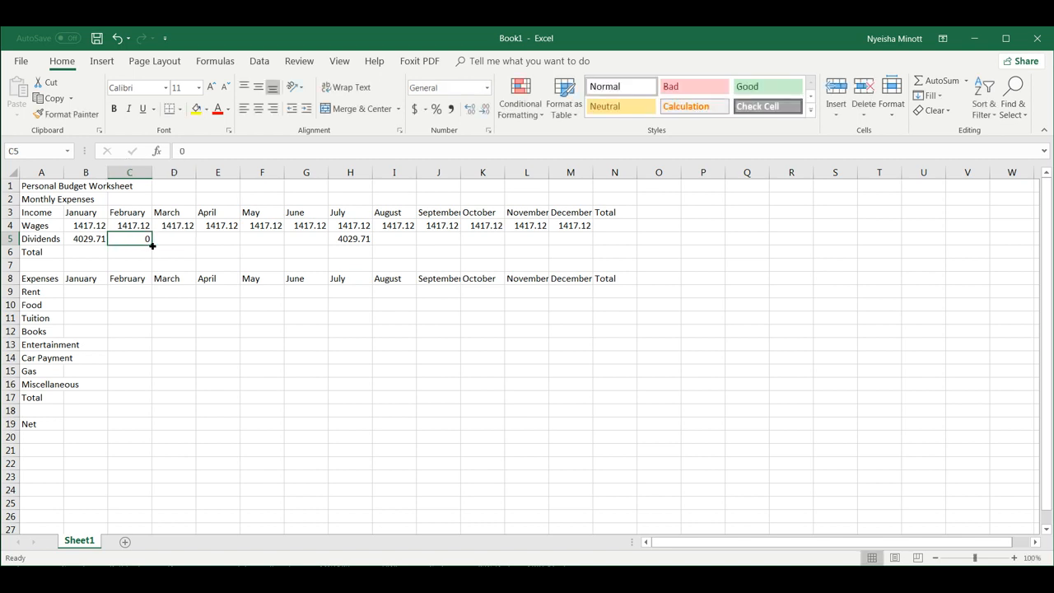
{"action": "left_click_drag", "start_coordinate": [152, 246], "coordinate": [323, 251]}
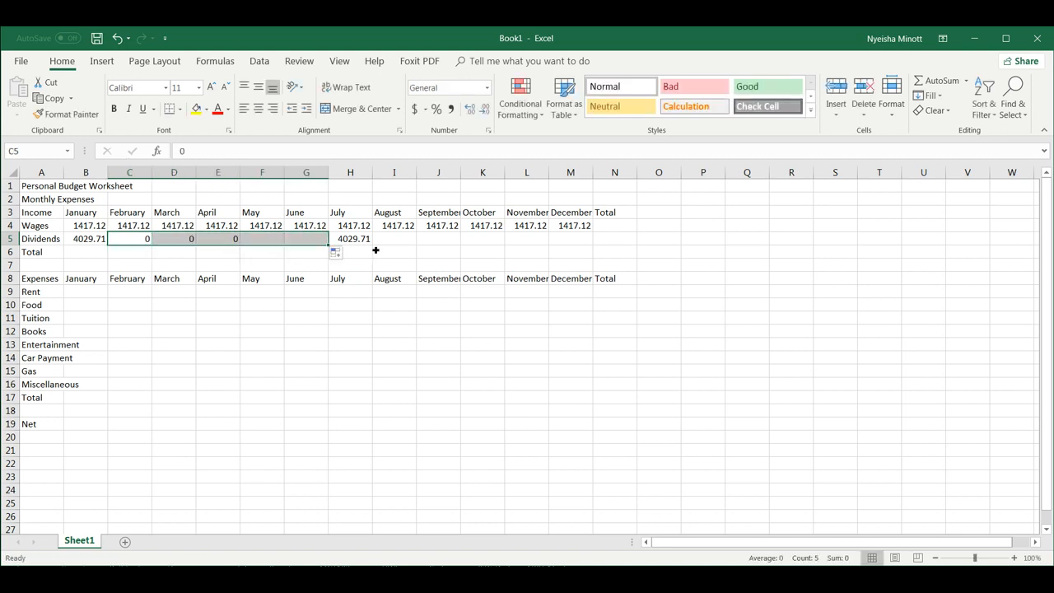
{"action": "left_click", "coordinate": [393, 240]}
{"action": "type", "text": "0"}
{"action": "left_click", "coordinate": [412, 239]}
{"action": "left_click_drag", "start_coordinate": [417, 245], "coordinate": [587, 249]}
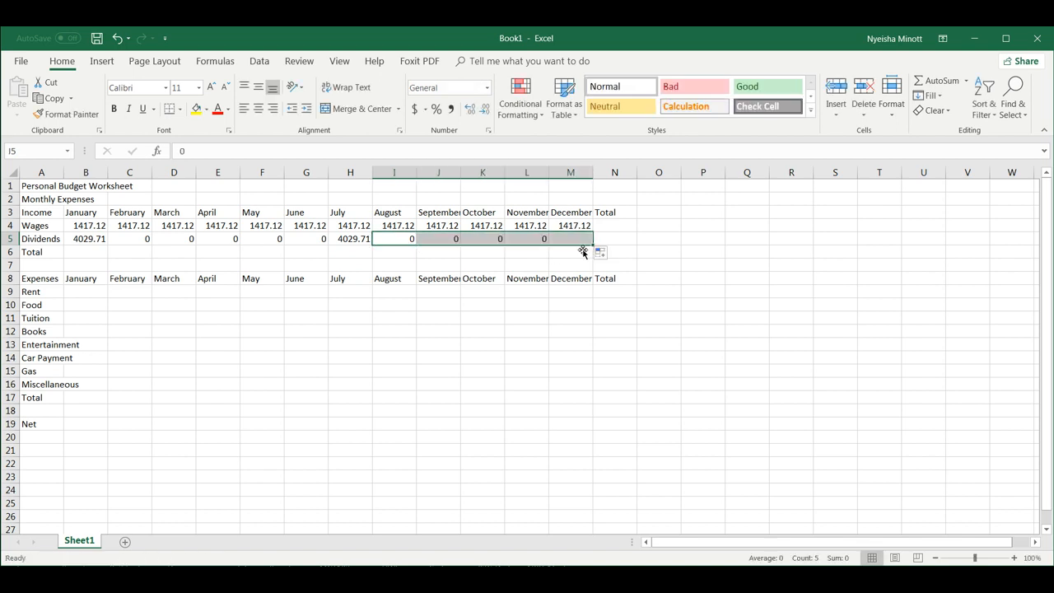
{"action": "left_click", "coordinate": [93, 294]}
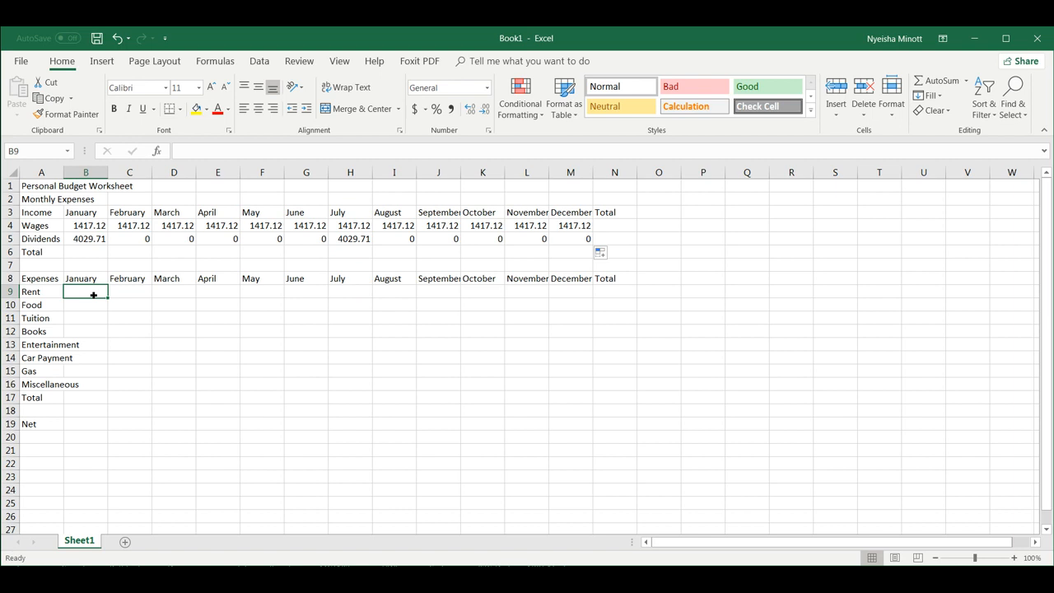
Enter January Rent 410 and Food 280, plus Tuition 1500 for January, 300 for May and 1500 for August.
{"action": "type", "text": "410"}
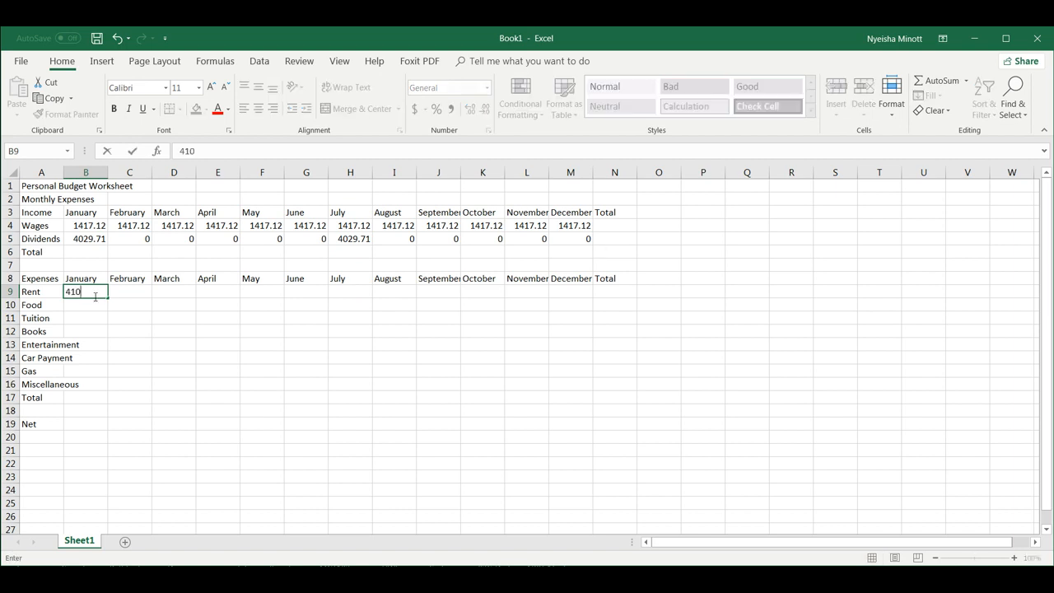
{"action": "left_click", "coordinate": [86, 305]}
{"action": "type", "text": "280"}
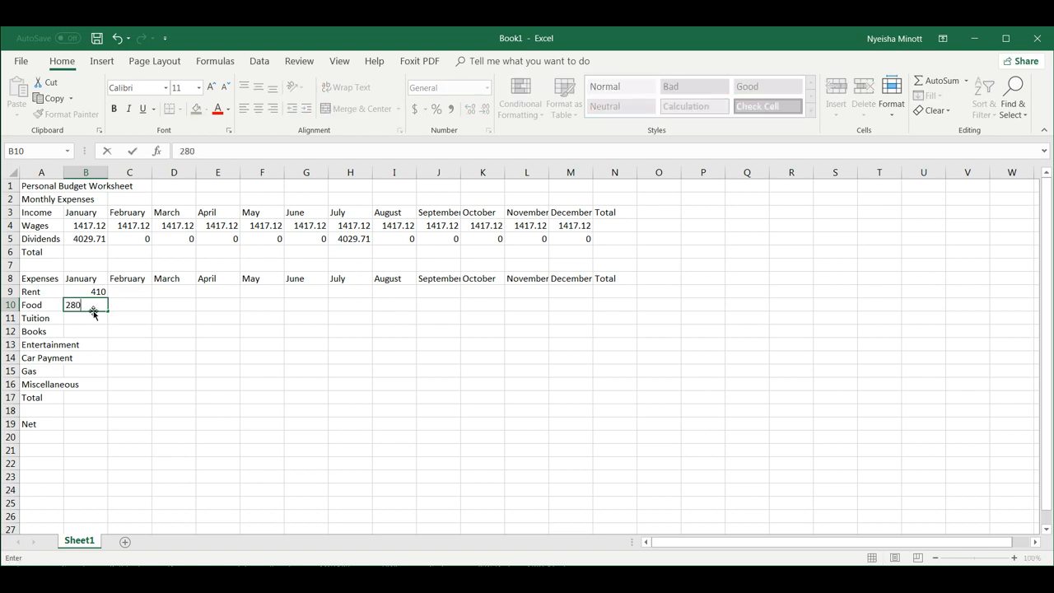
{"action": "left_click", "coordinate": [103, 318]}
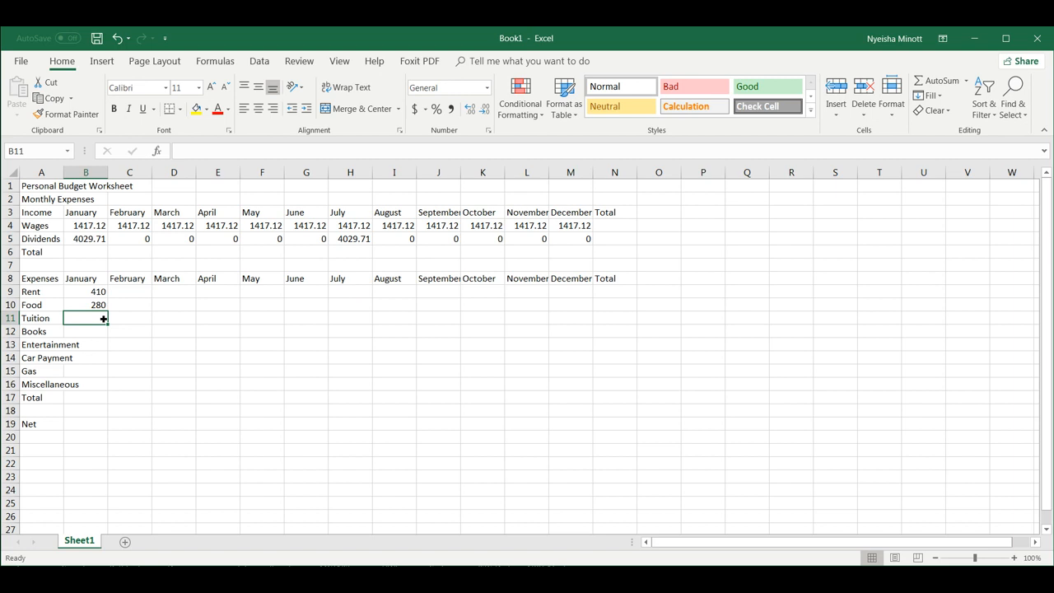
{"action": "type", "text": "1500"}
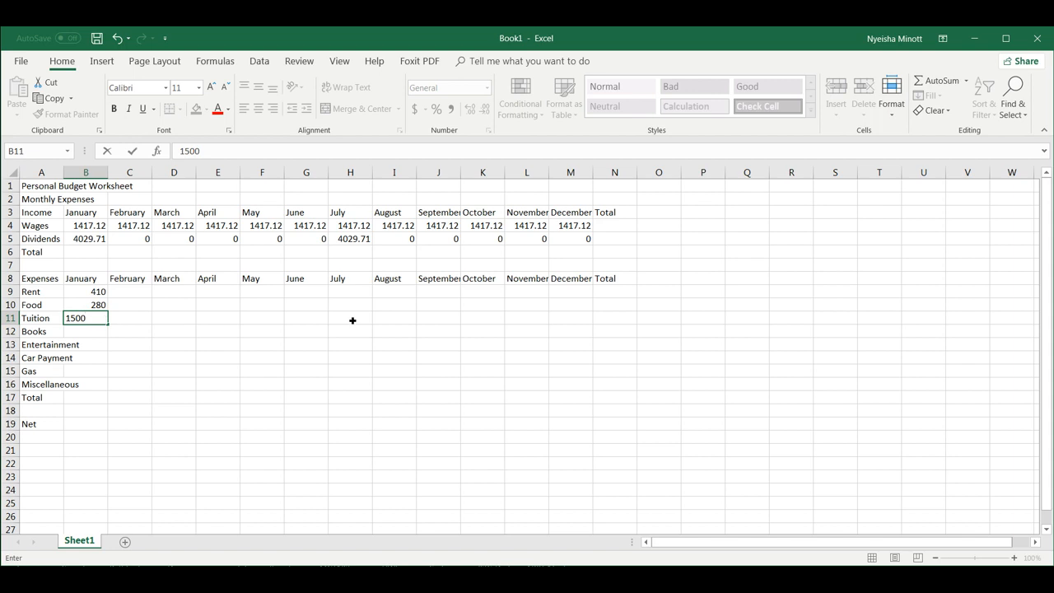
{"action": "left_click", "coordinate": [271, 321]}
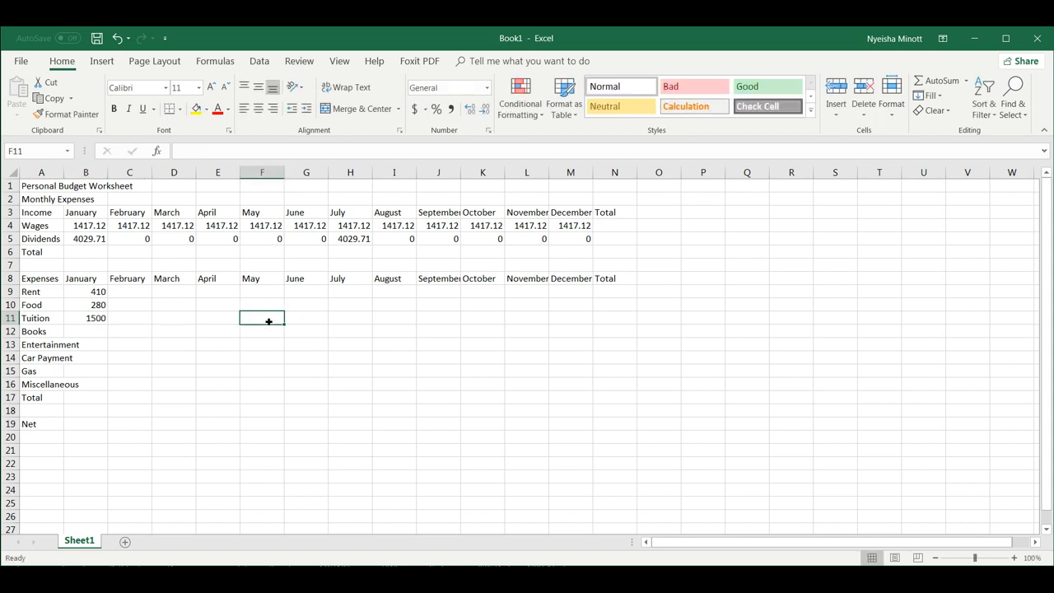
{"action": "type", "text": "300"}
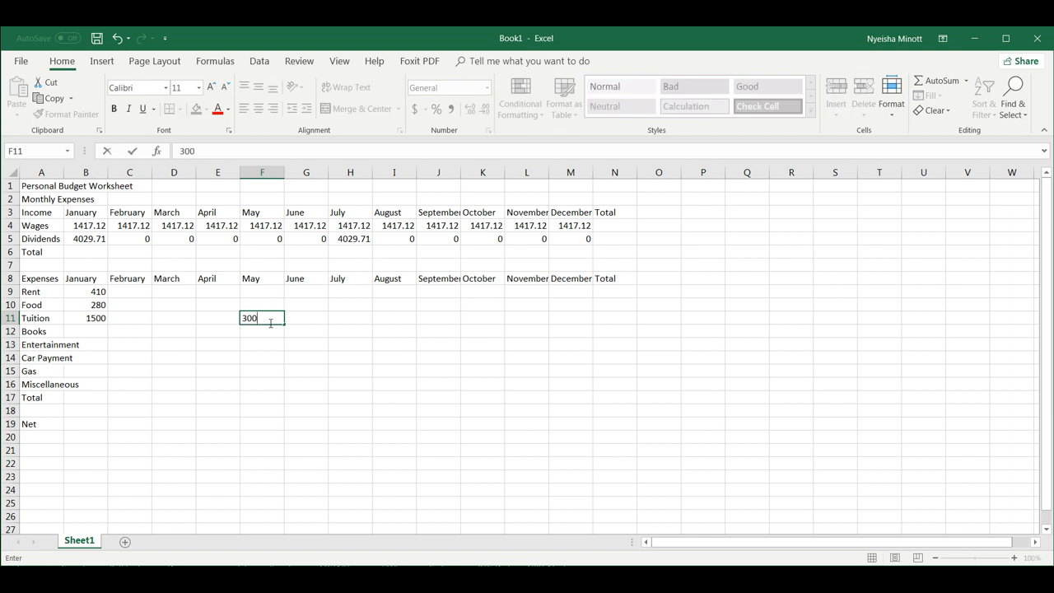
{"action": "left_click", "coordinate": [404, 320]}
{"action": "type", "text": "15000"}
{"action": "key", "text": "BackSpace"}
{"action": "left_click", "coordinate": [87, 332]}
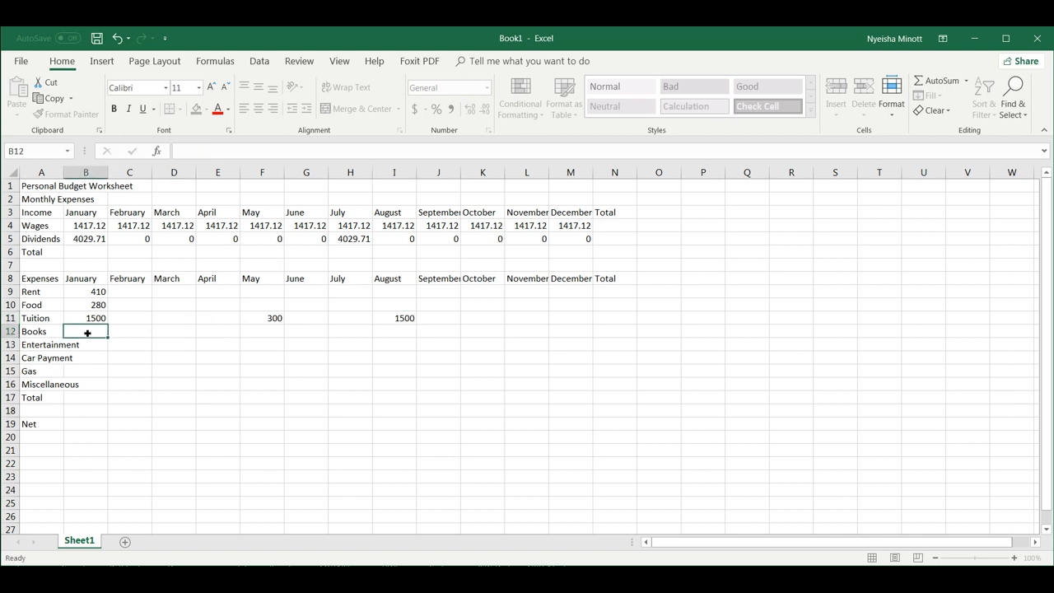
Enter Books costs of 500 for January, 100 for May and 500 for August.
{"action": "type", "text": "500"}
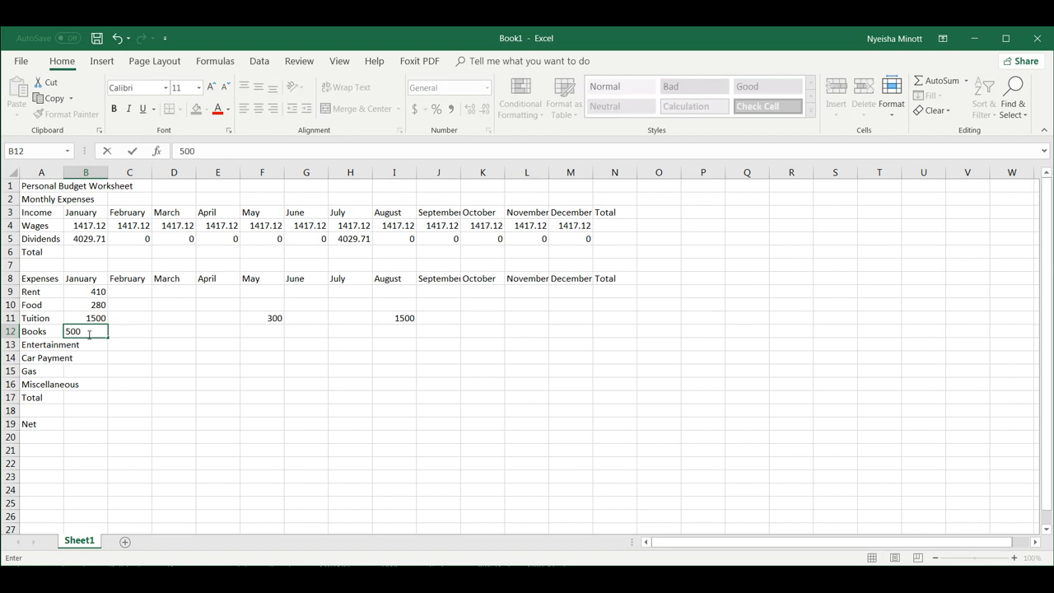
{"action": "left_click", "coordinate": [269, 336]}
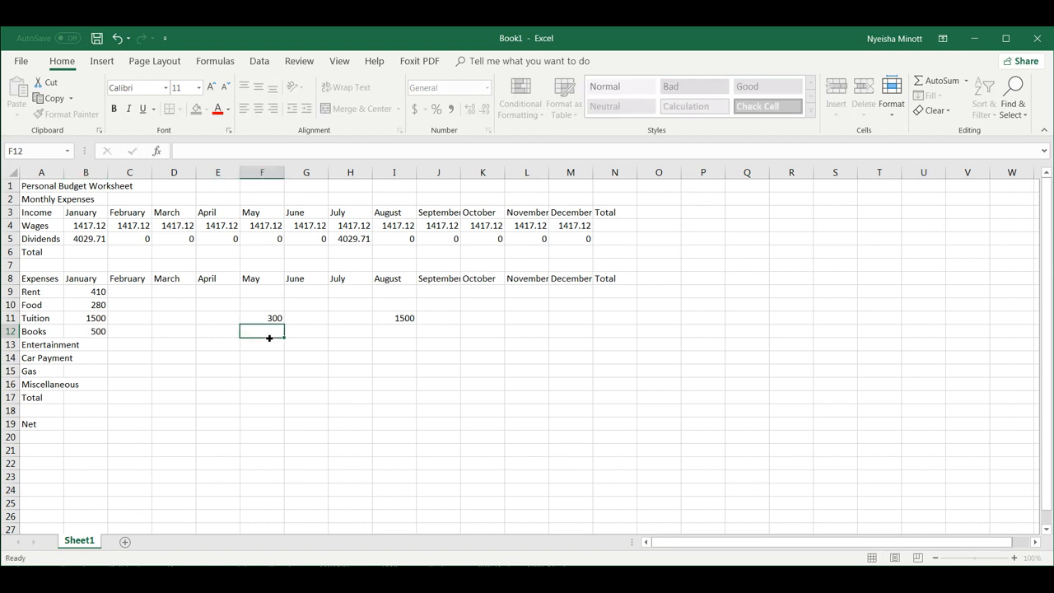
{"action": "type", "text": "100"}
{"action": "left_click", "coordinate": [409, 333]}
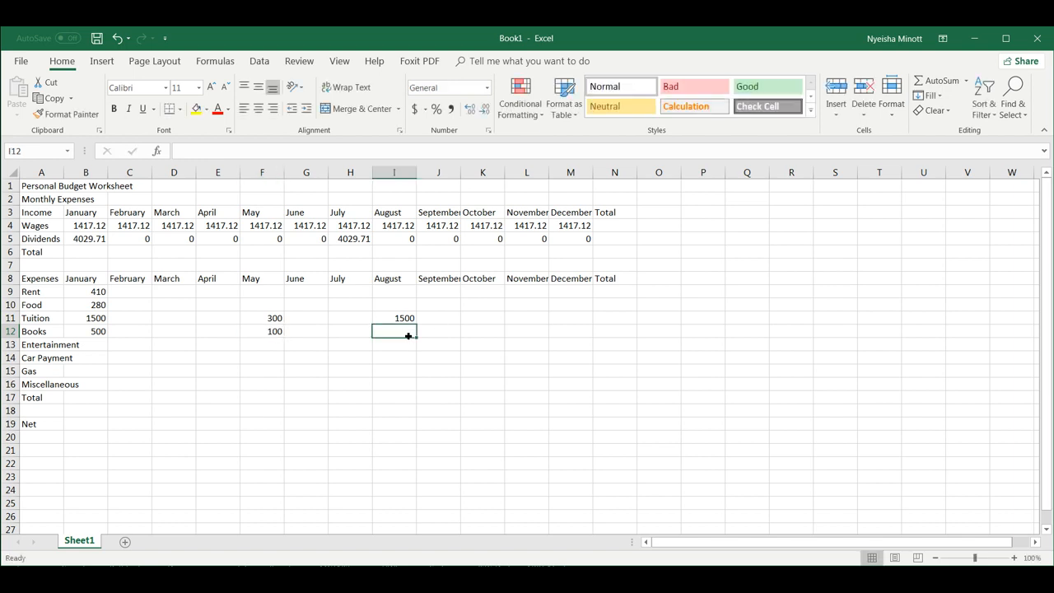
{"action": "type", "text": "500"}
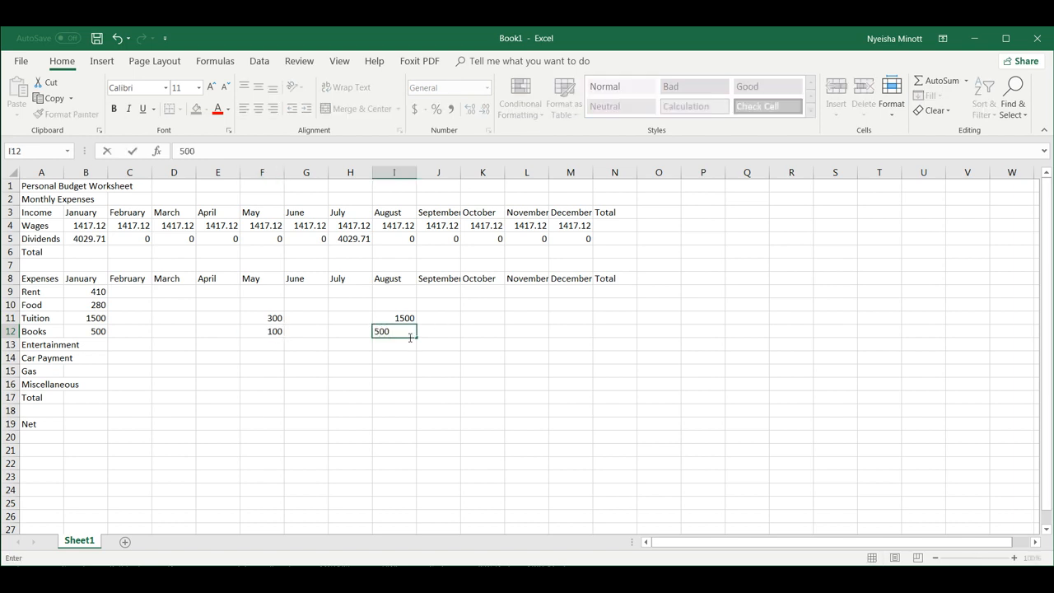
{"action": "left_click", "coordinate": [105, 348]}
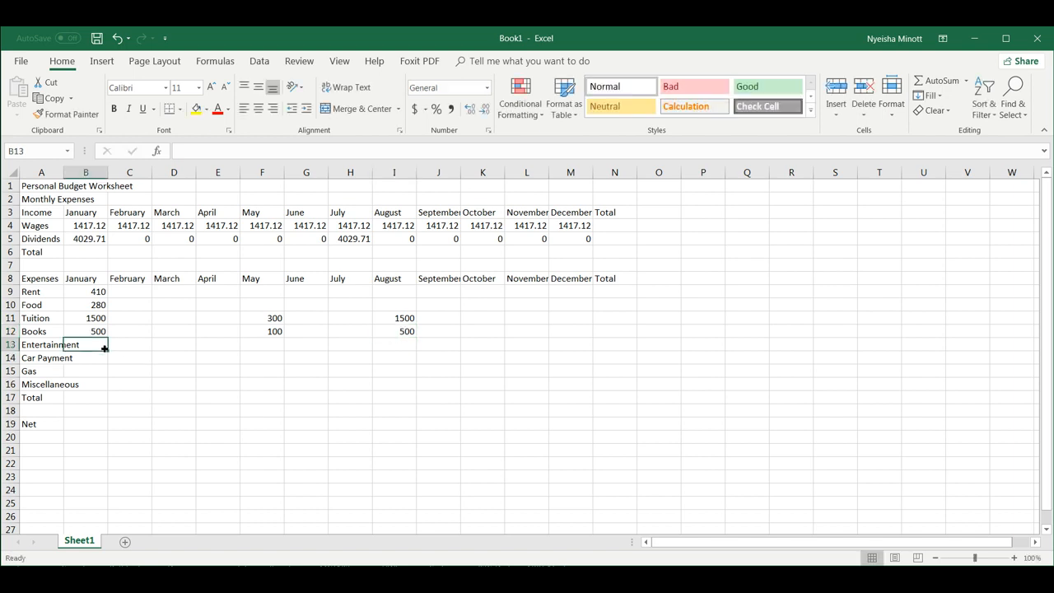
Enter January Entertainment 100, Car Payment 215.47, Gas 100 and Miscellaneous 100.
{"action": "type", "text": "100"}
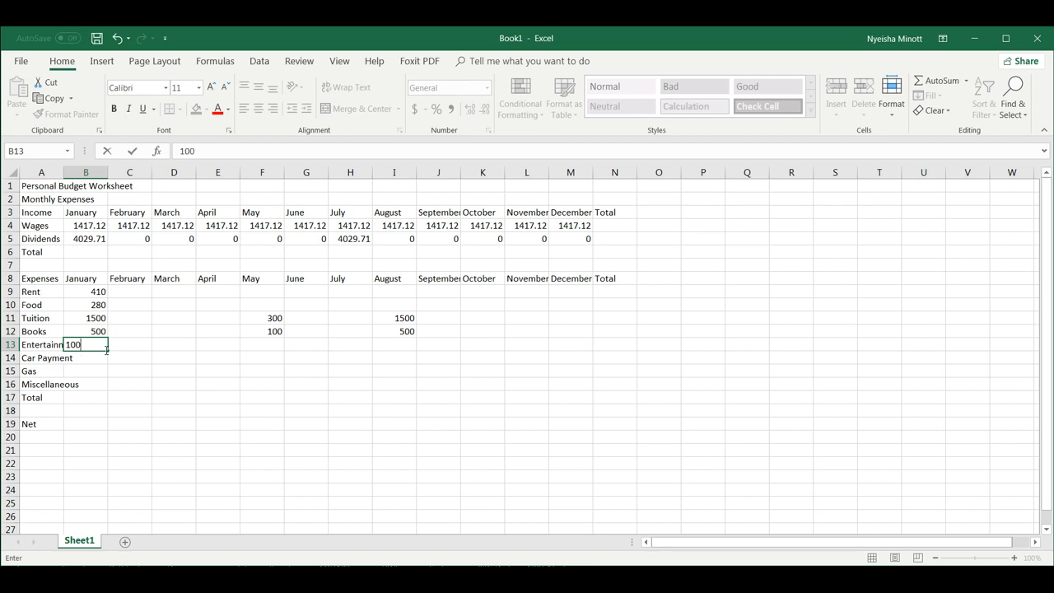
{"action": "left_click", "coordinate": [83, 359]}
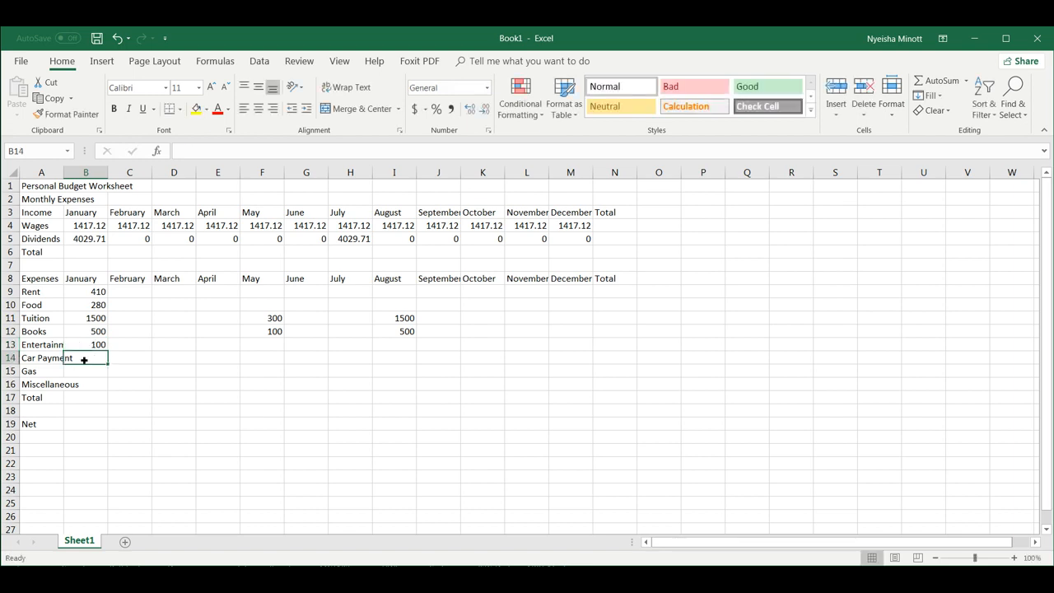
{"action": "type", "text": "215.47"}
{"action": "left_click", "coordinate": [92, 373]}
{"action": "type", "text": "100"}
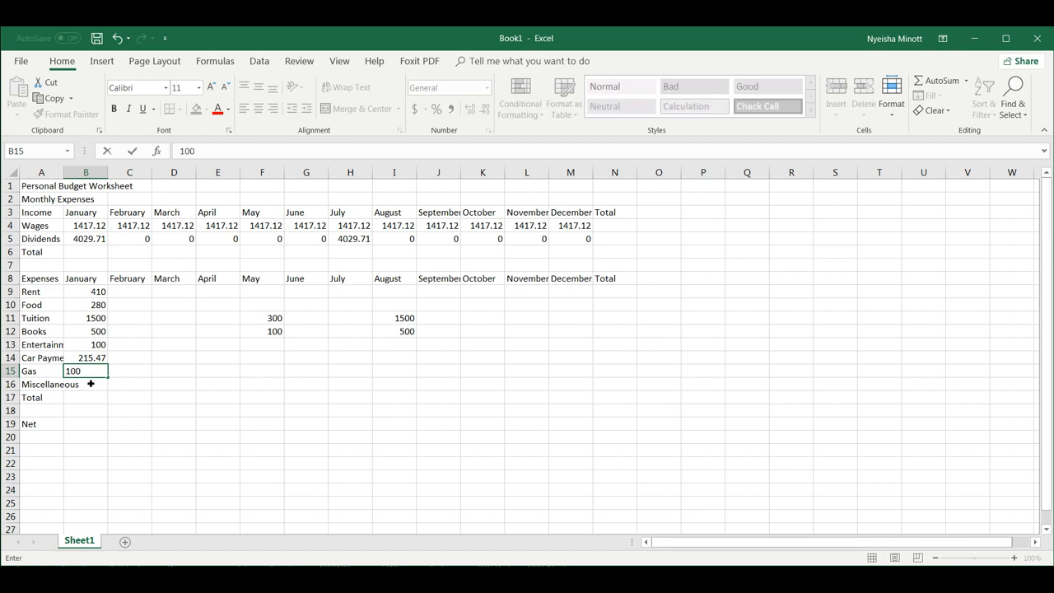
{"action": "key", "text": "Return"}
{"action": "type", "text": "100"}
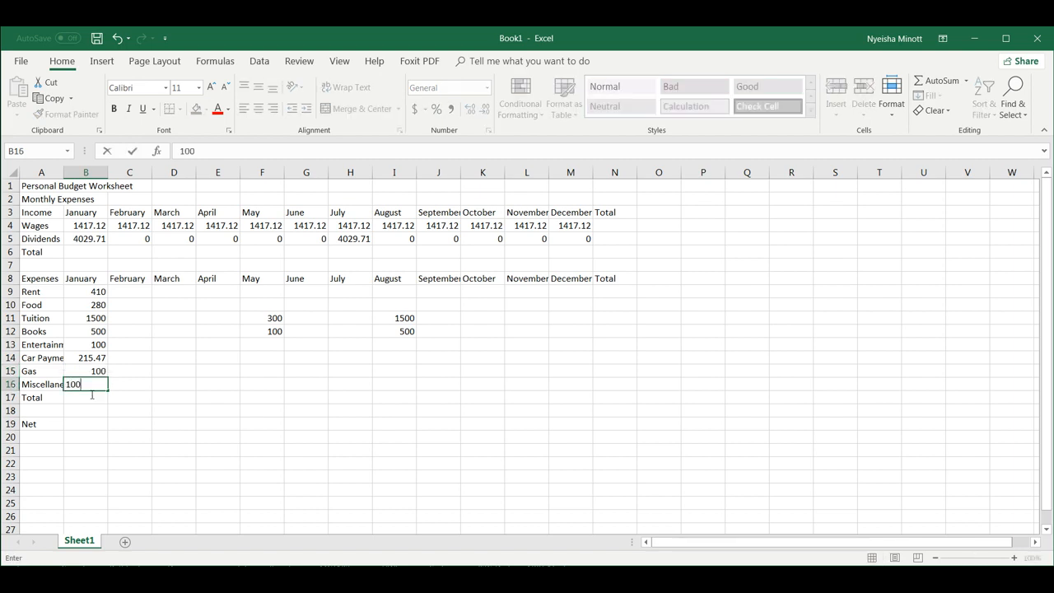
{"action": "key", "text": "Tab"}
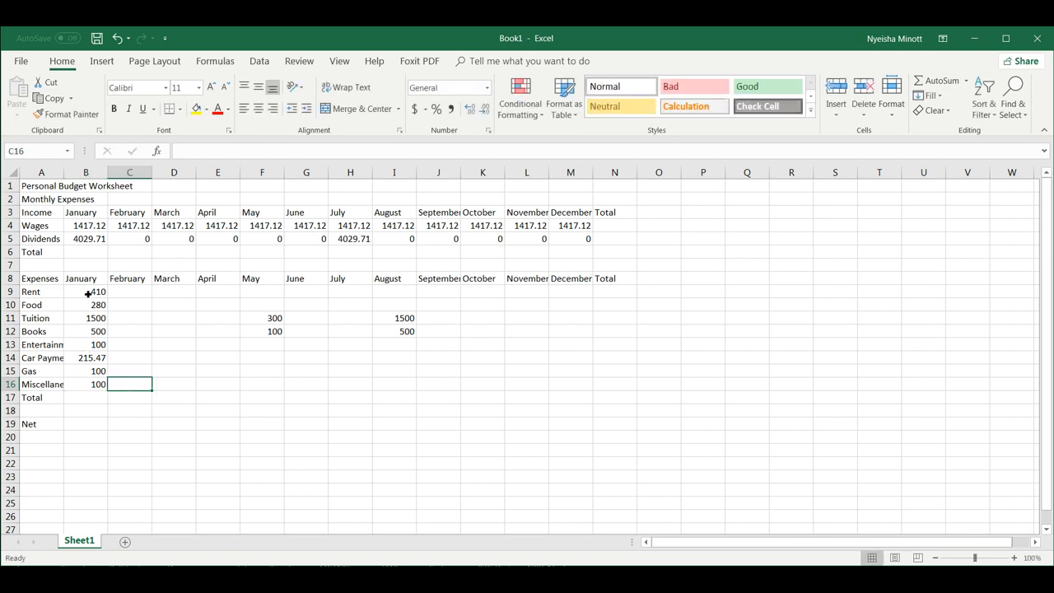
{"action": "left_click", "coordinate": [90, 293]}
Copy the January amounts in B9:B10 and B13:B16 across through column M (December).
{"action": "left_click_drag", "start_coordinate": [90, 293], "coordinate": [93, 305]}
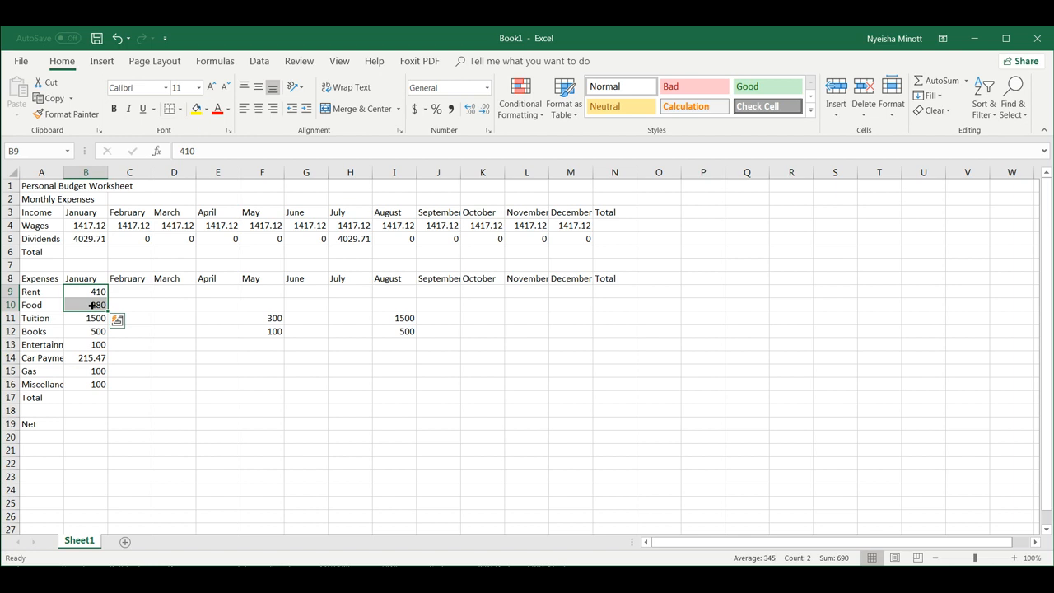
{"action": "left_click", "coordinate": [127, 303]}
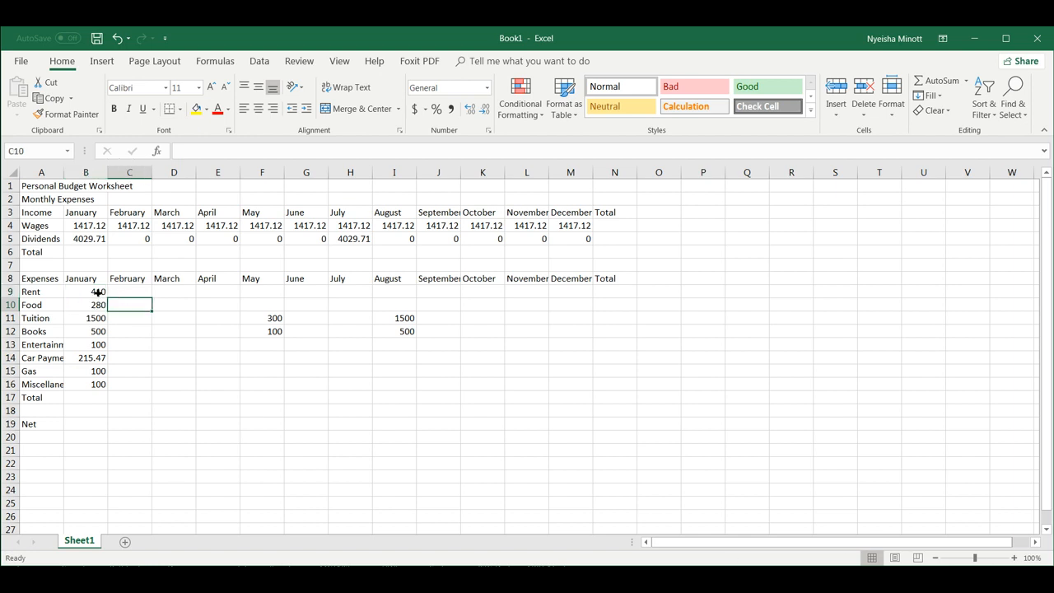
{"action": "left_click", "coordinate": [98, 292]}
{"action": "left_click_drag", "start_coordinate": [98, 292], "coordinate": [582, 304]}
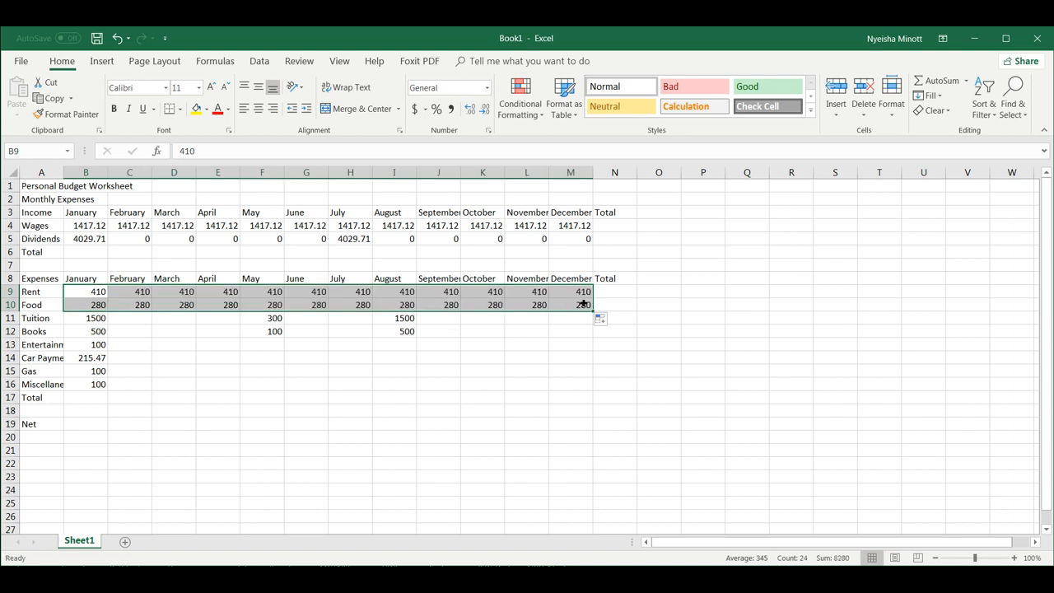
{"action": "left_click_drag", "start_coordinate": [97, 345], "coordinate": [599, 384]}
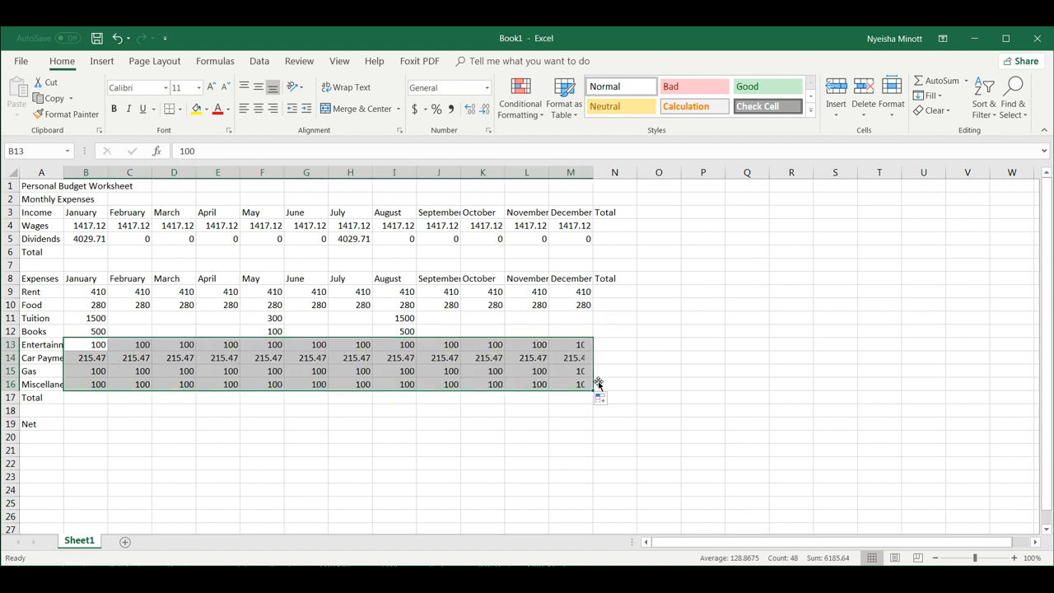
{"action": "left_click", "coordinate": [149, 319]}
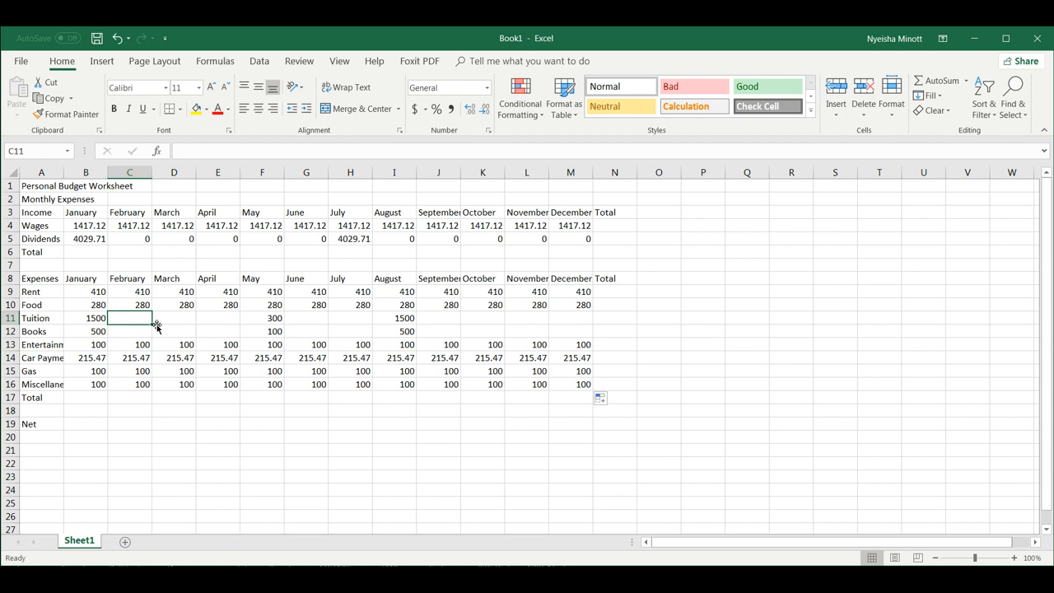
Fill Tuition and Books with 0 for February through April and June through July.
{"action": "type", "text": "0"}
{"action": "key", "text": "Return"}
{"action": "type", "text": "0"}
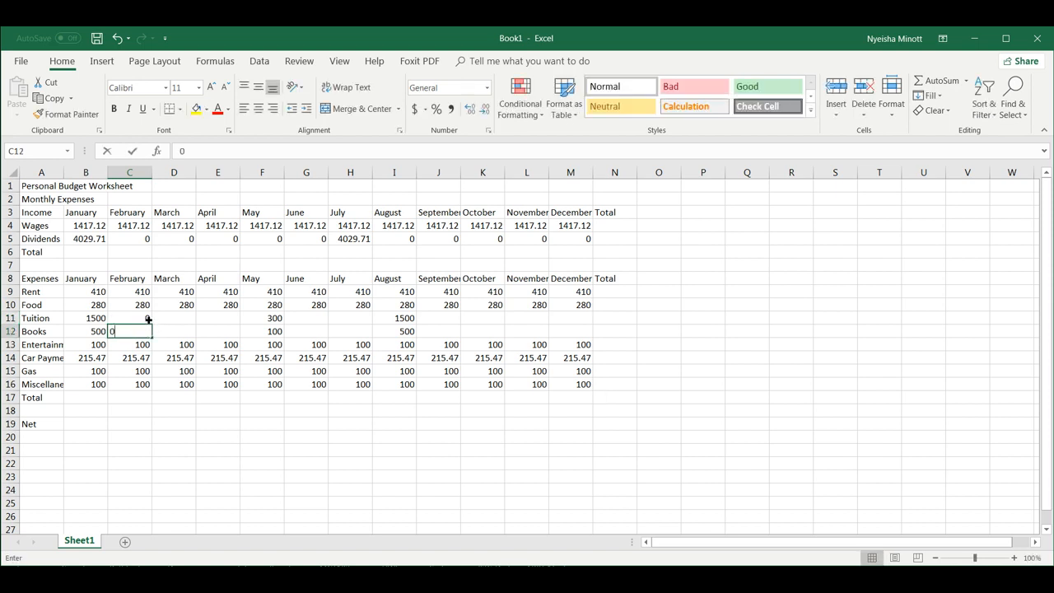
{"action": "left_click_drag", "start_coordinate": [148, 320], "coordinate": [239, 339]}
{"action": "left_click", "coordinate": [296, 320]}
{"action": "type", "text": "0"}
{"action": "key", "text": "Return"}
{"action": "type", "text": "0"}
{"action": "left_click_drag", "start_coordinate": [319, 321], "coordinate": [363, 339]}
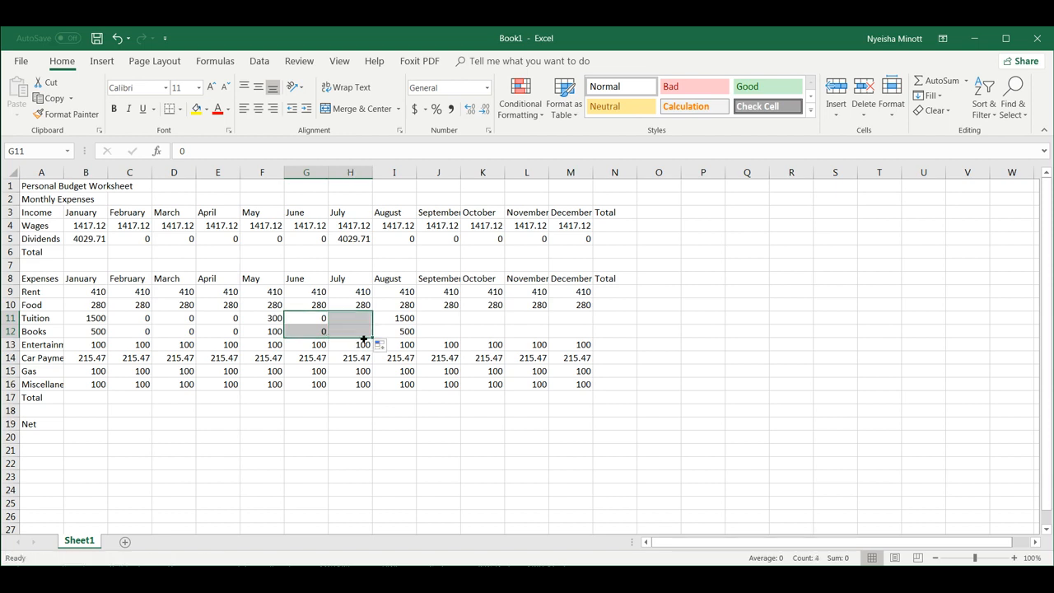
Fill Tuition and Books with 0 from September through December.
{"action": "left_click", "coordinate": [445, 322]}
{"action": "type", "text": "0"}
{"action": "key", "text": "Return"}
{"action": "type", "text": "0"}
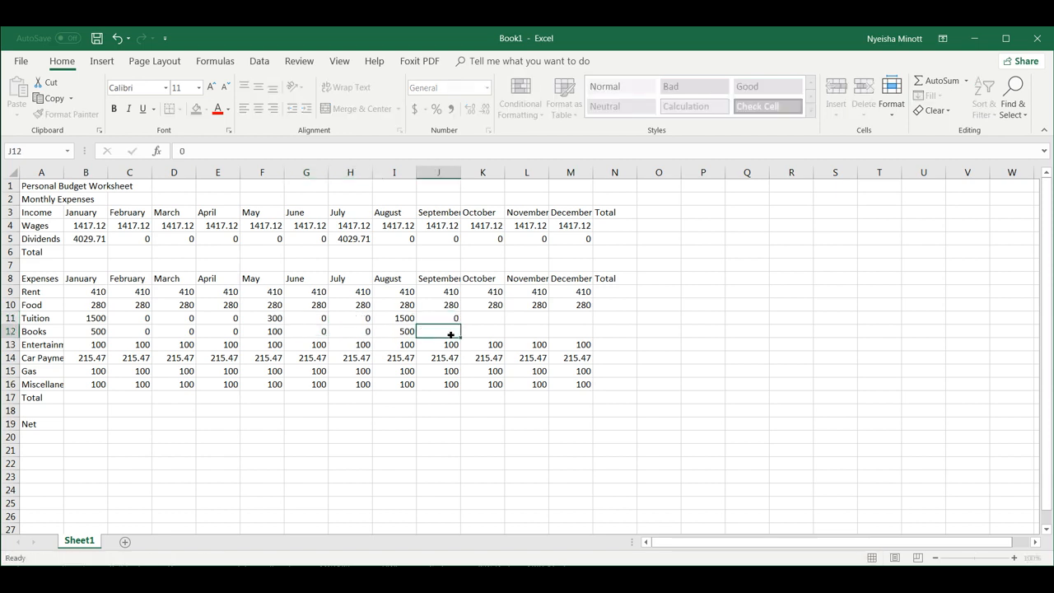
{"action": "left_click", "coordinate": [478, 322]}
{"action": "left_click_drag", "start_coordinate": [454, 322], "coordinate": [583, 337]}
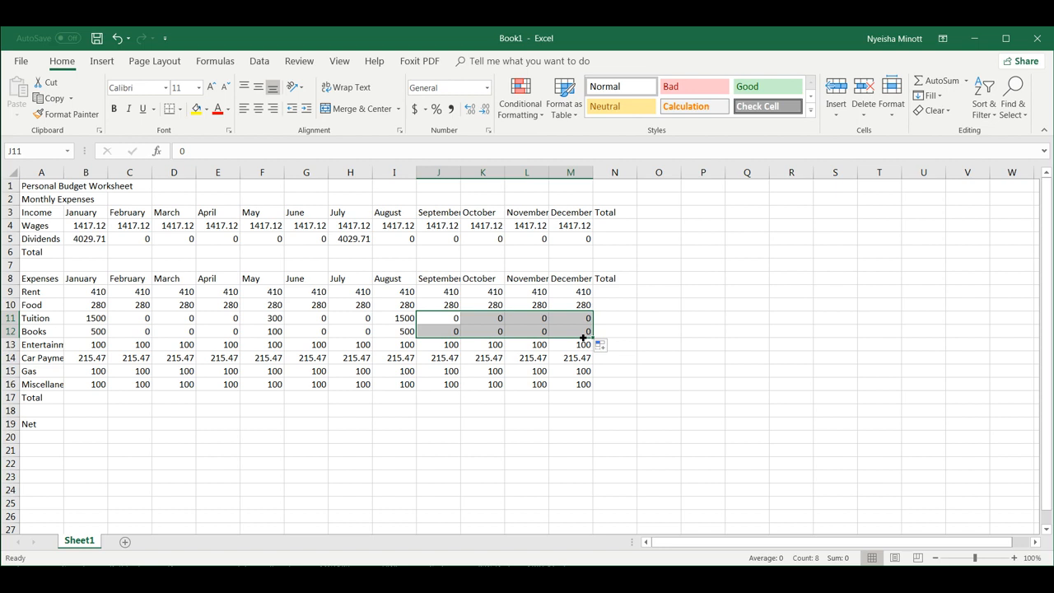
{"action": "left_click", "coordinate": [95, 403]}
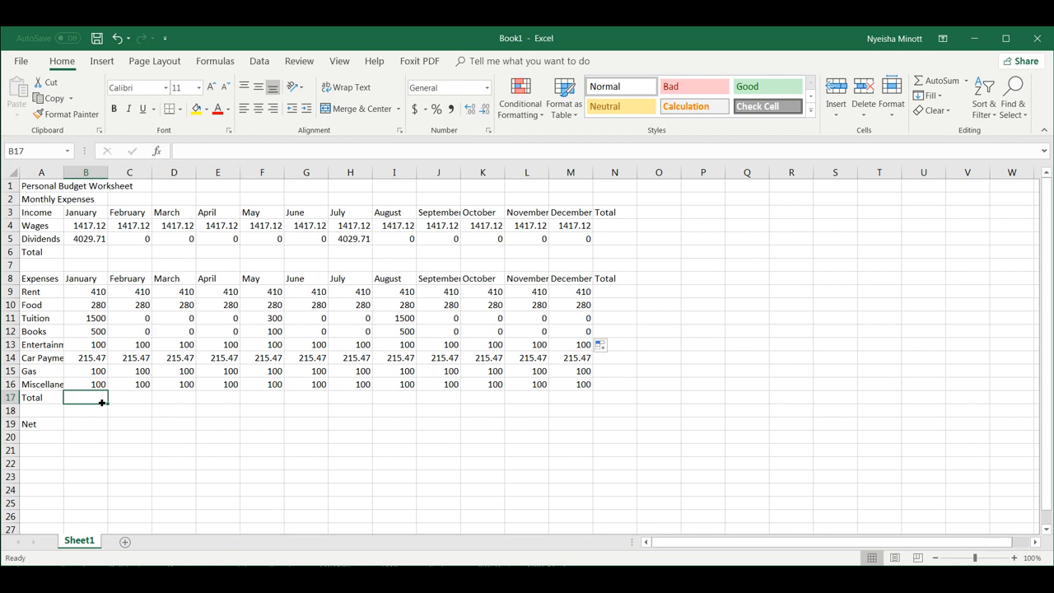
Save the workbook on This PC, named with the owner's name followed by 'Budget'.
{"action": "left_click", "coordinate": [21, 61]}
{"action": "left_click", "coordinate": [31, 175]}
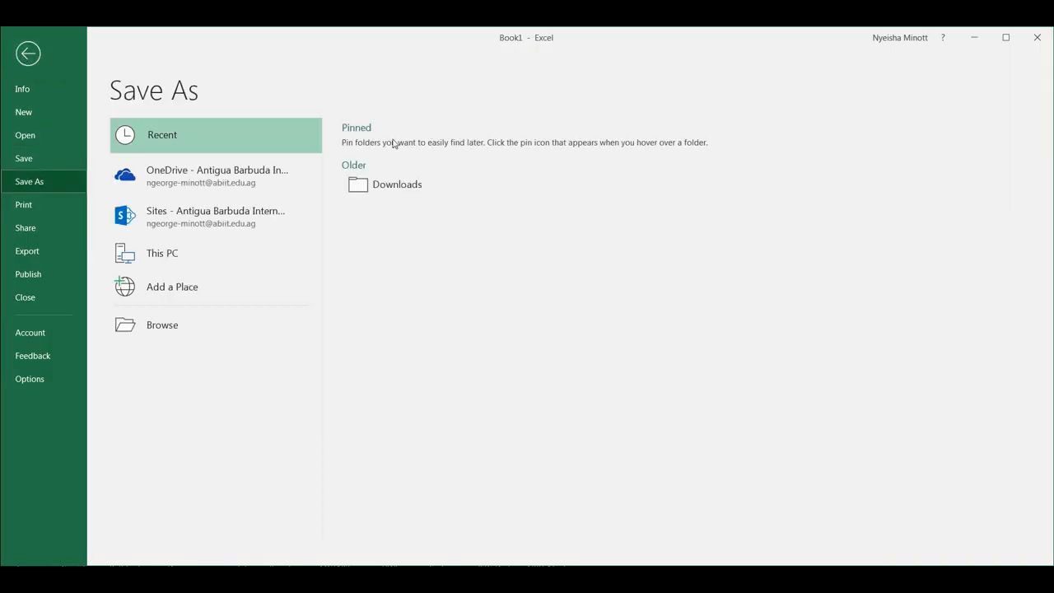
{"action": "left_click", "coordinate": [172, 251]}
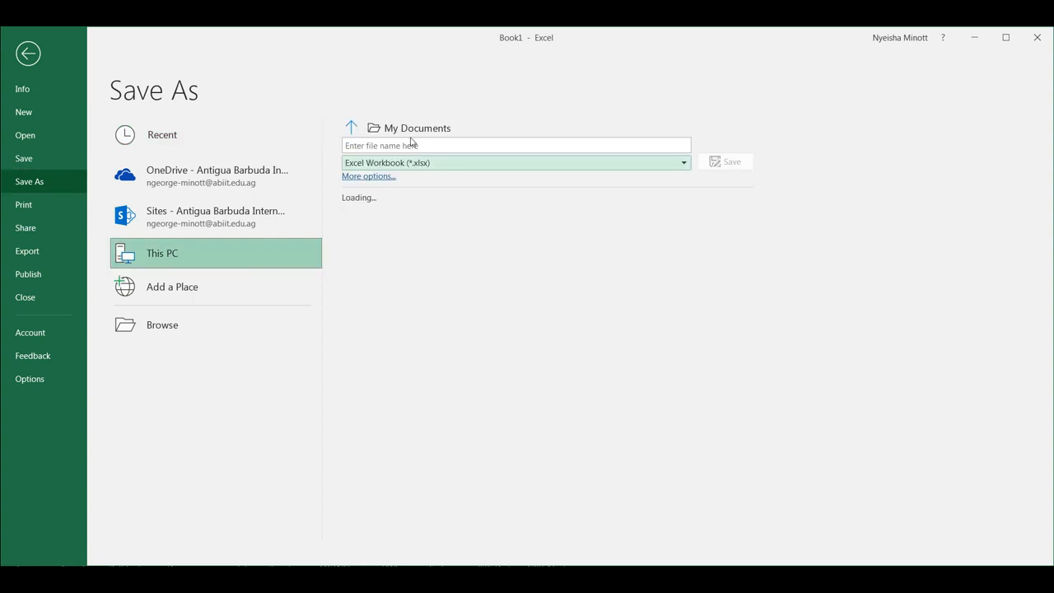
{"action": "left_click", "coordinate": [416, 146]}
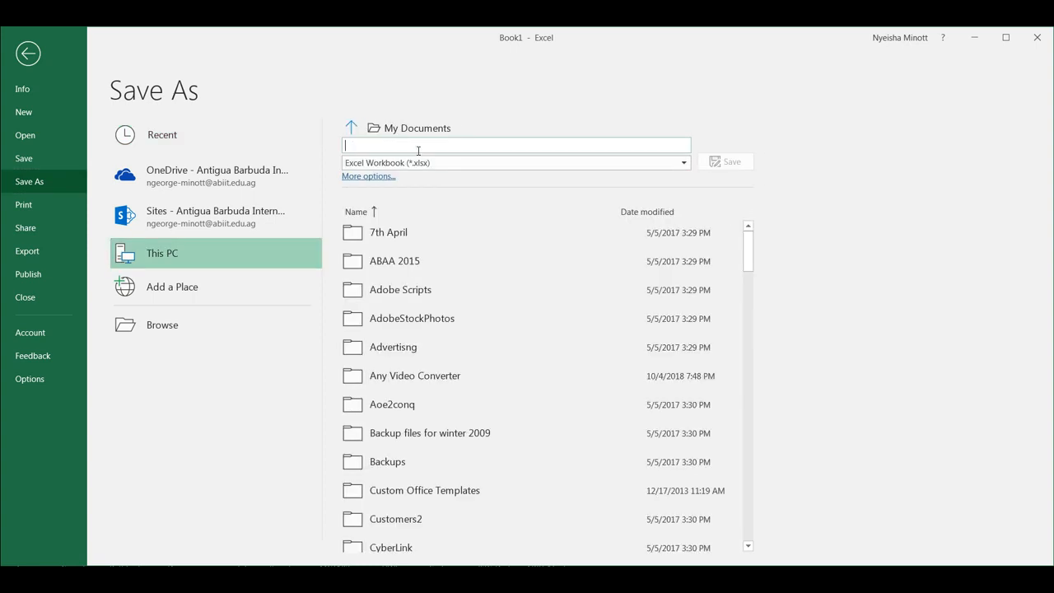
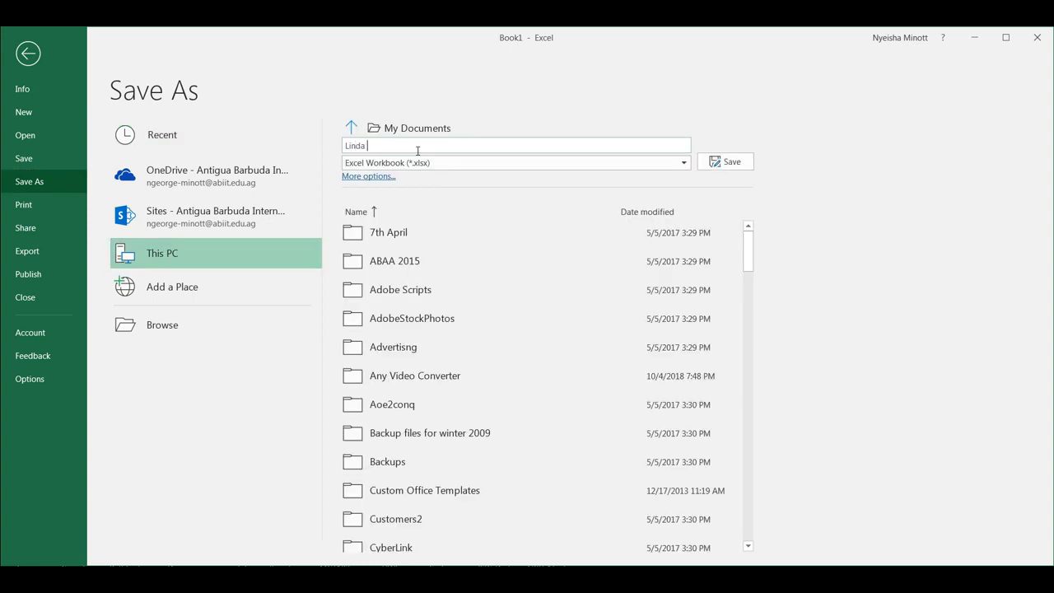
{"action": "key", "text": "Return"}
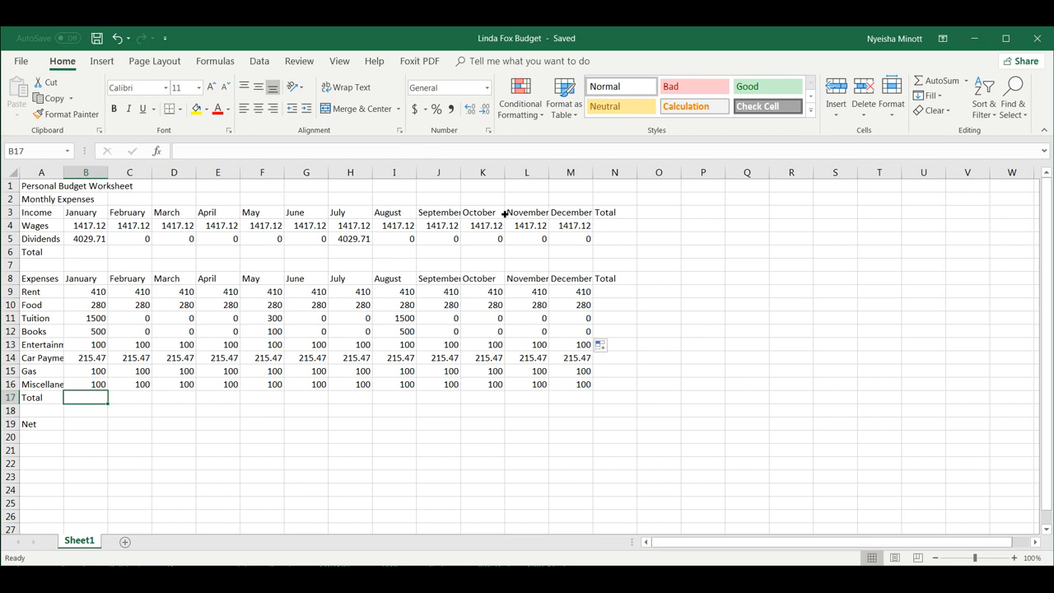
{"action": "left_click", "coordinate": [98, 255]}
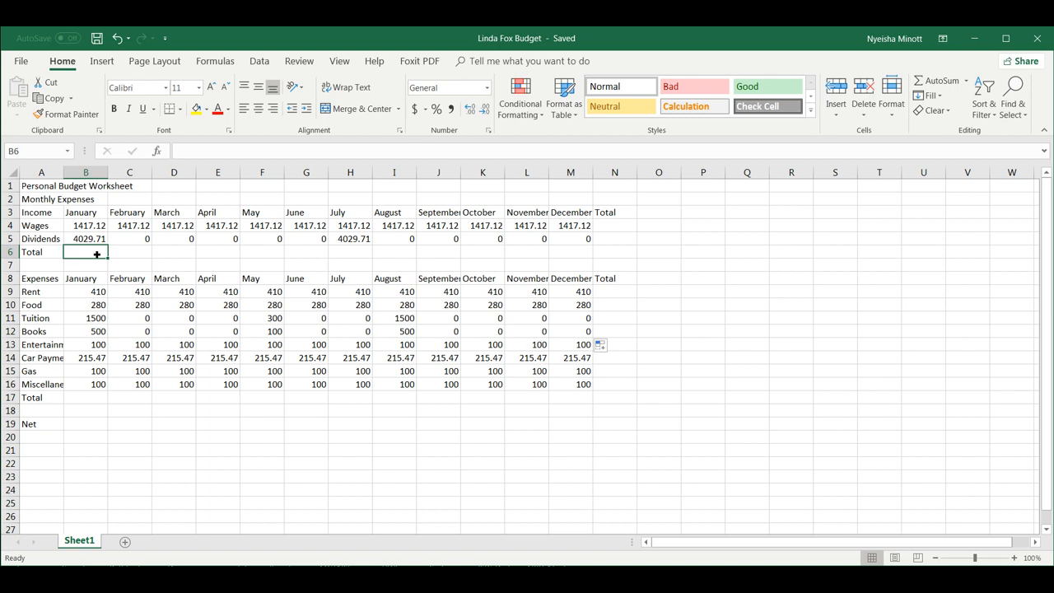
{"action": "type", "text": "="}
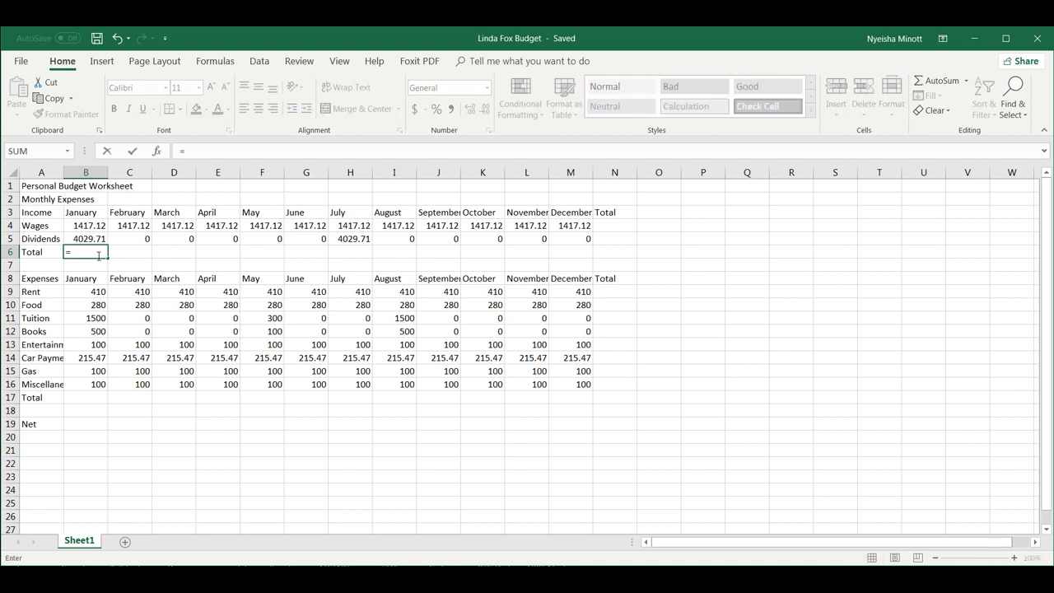
{"action": "type", "text": "1417.12+4029.71"}
{"action": "key", "text": "Return"}
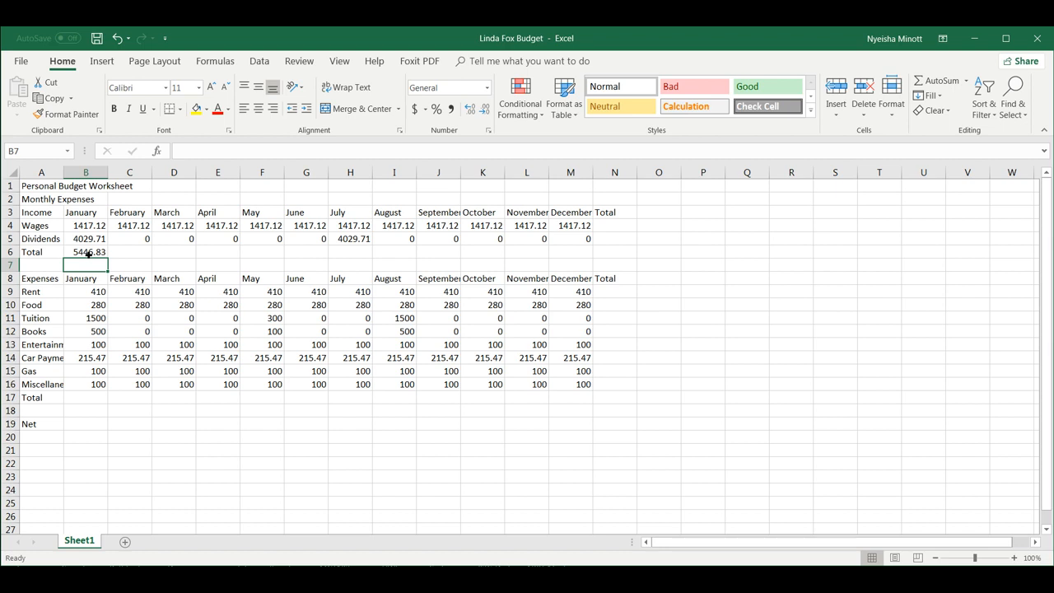
{"action": "left_click", "coordinate": [88, 254]}
{"action": "key", "text": "BackSpace"}
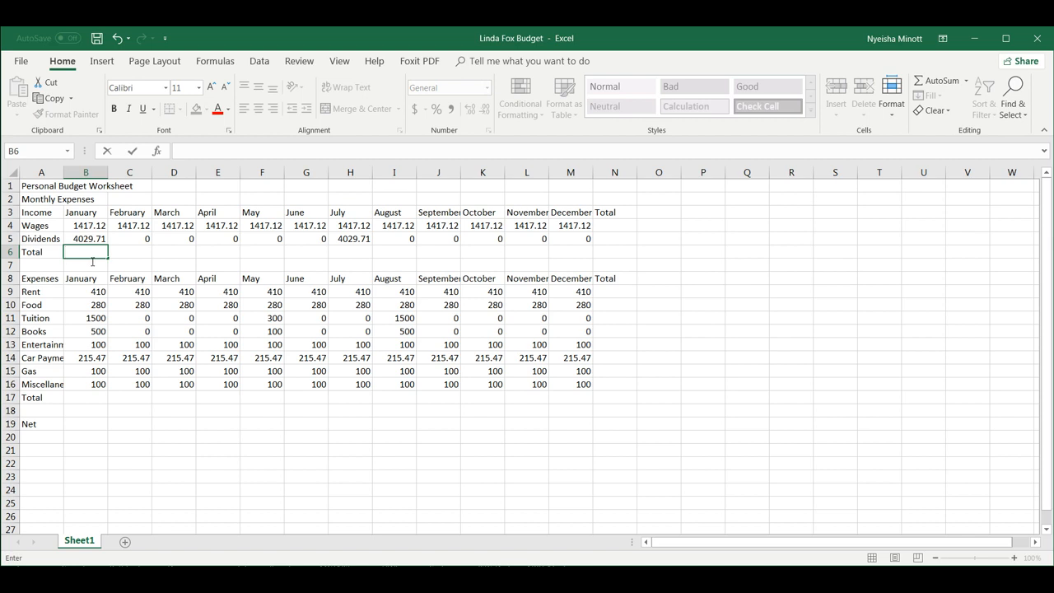
{"action": "type", "text": "="}
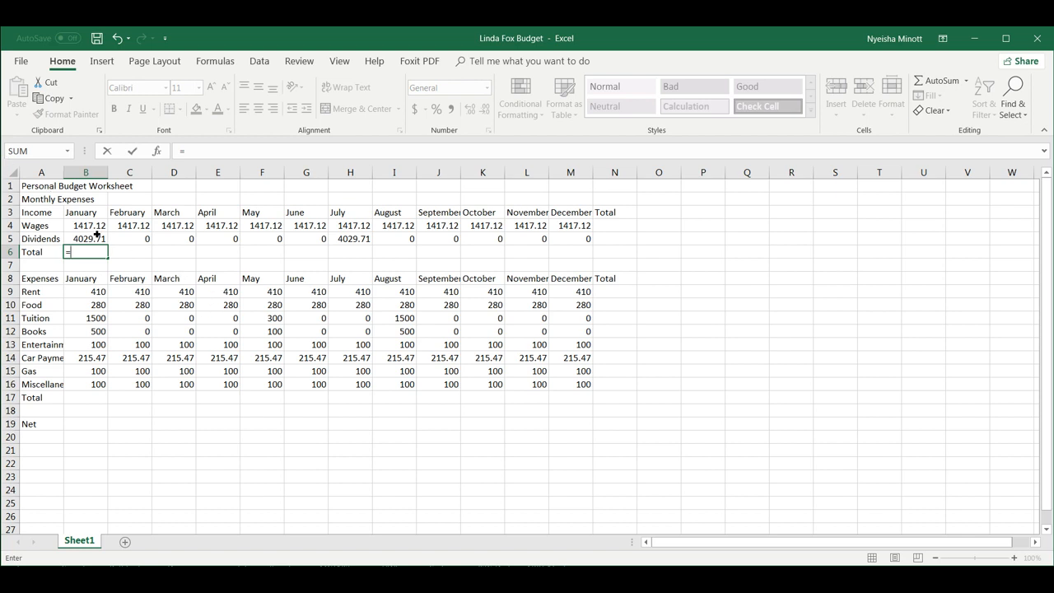
{"action": "type", "text": "b4"}
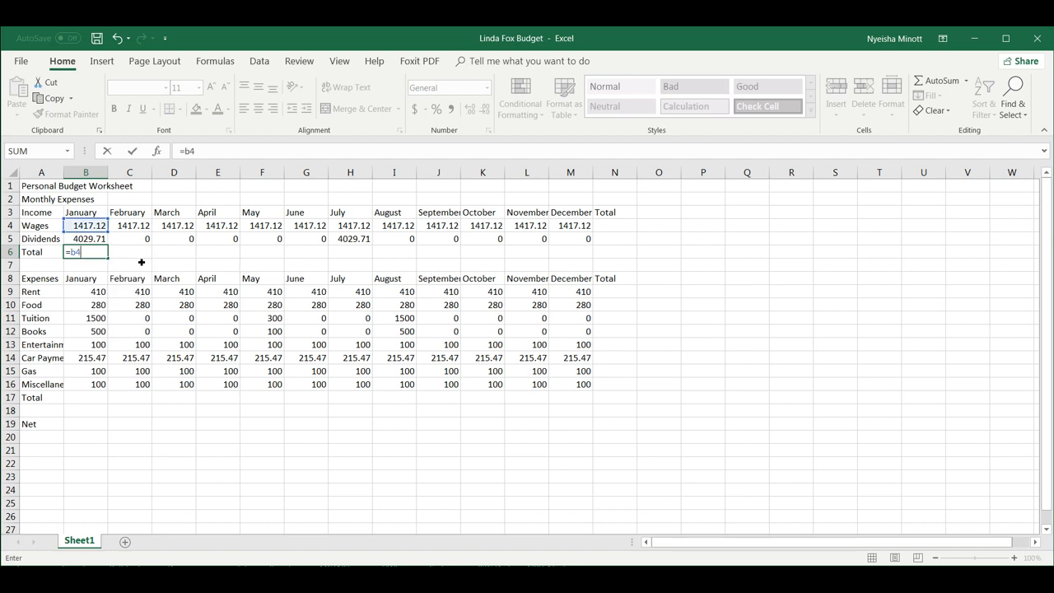
{"action": "type", "text": "+b5"}
{"action": "key", "text": "Return"}
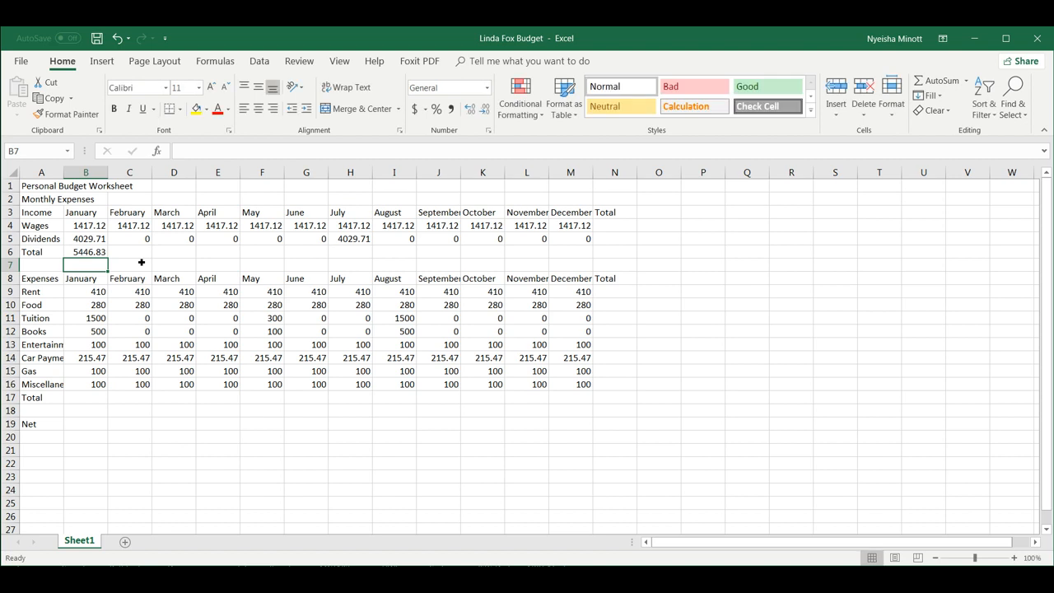
{"action": "left_click", "coordinate": [87, 253]}
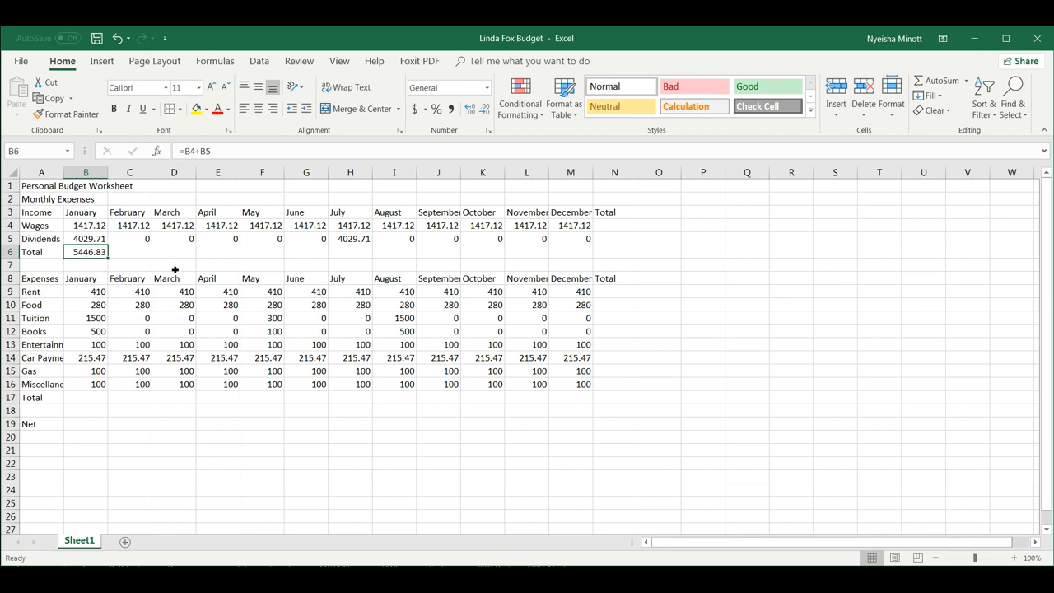
{"action": "key", "text": "Delete"}
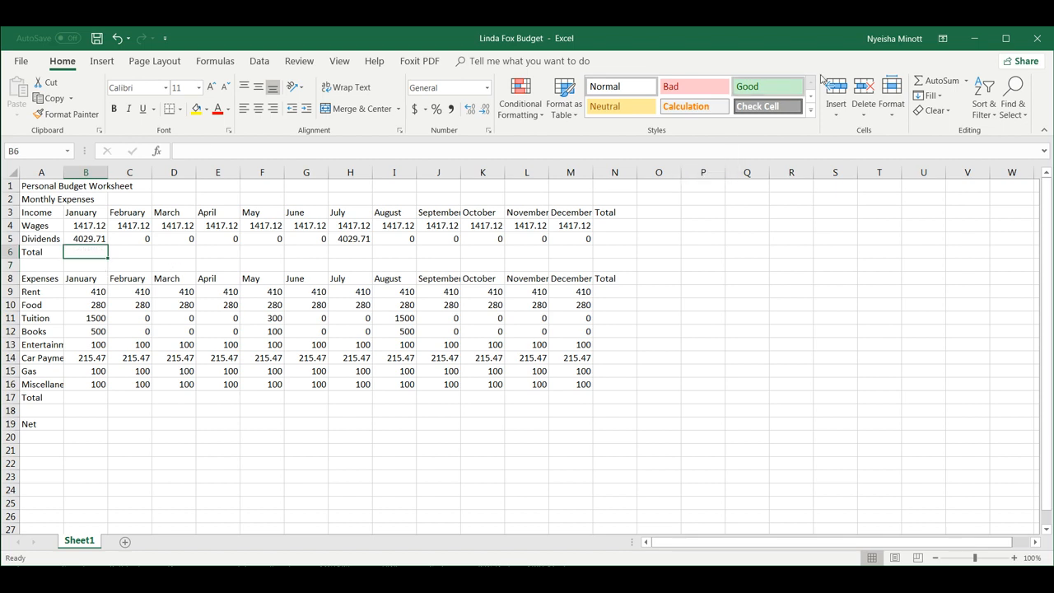
AutoSum January Wages and Dividends into B6 as =SUM(B4:B5), showing 5446.83.
{"action": "left_click", "coordinate": [932, 80]}
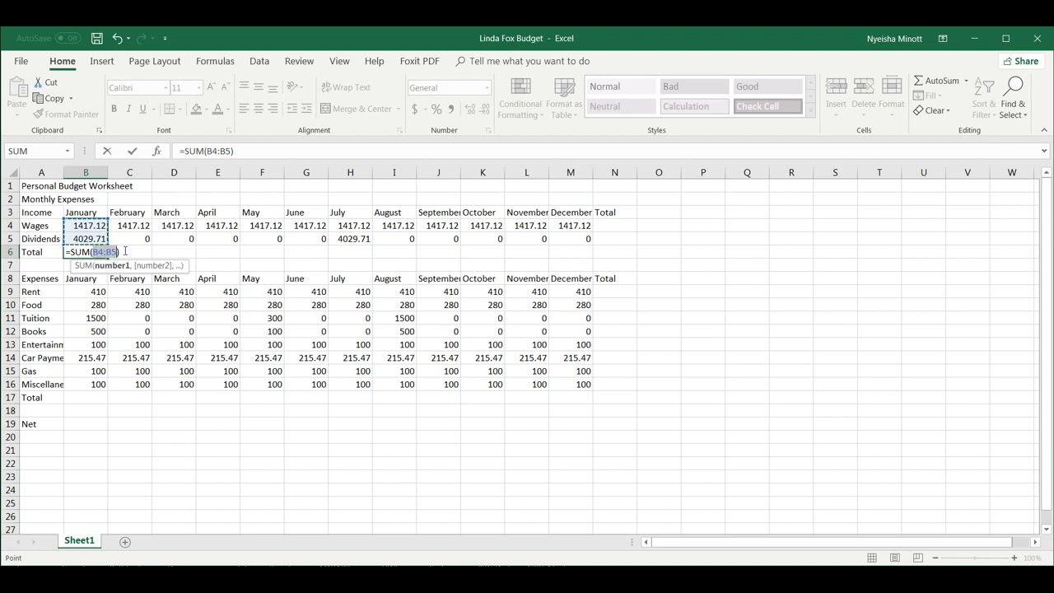
{"action": "key", "text": "Return"}
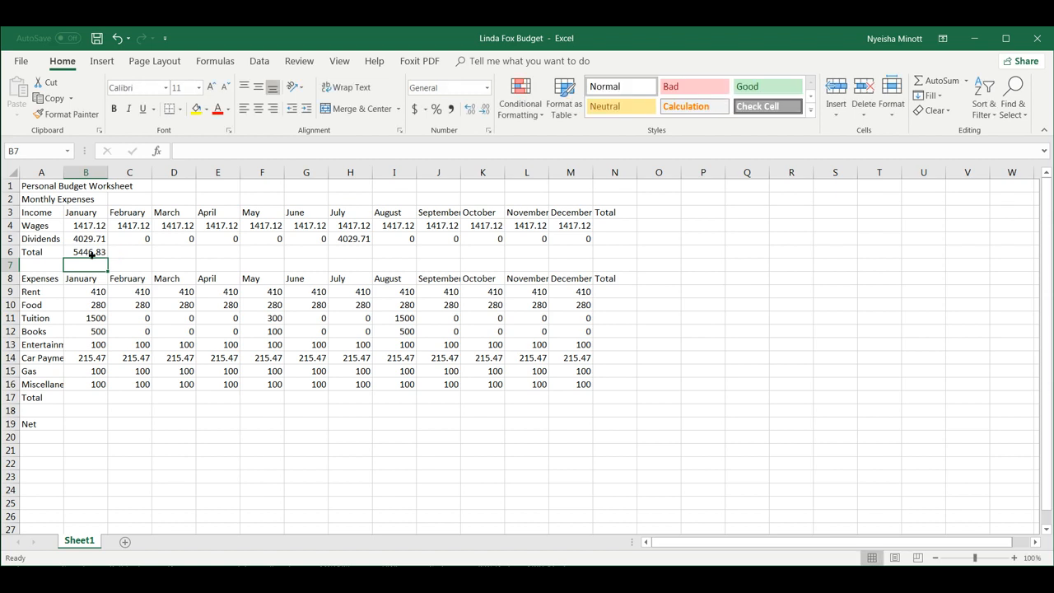
{"action": "left_click", "coordinate": [91, 255]}
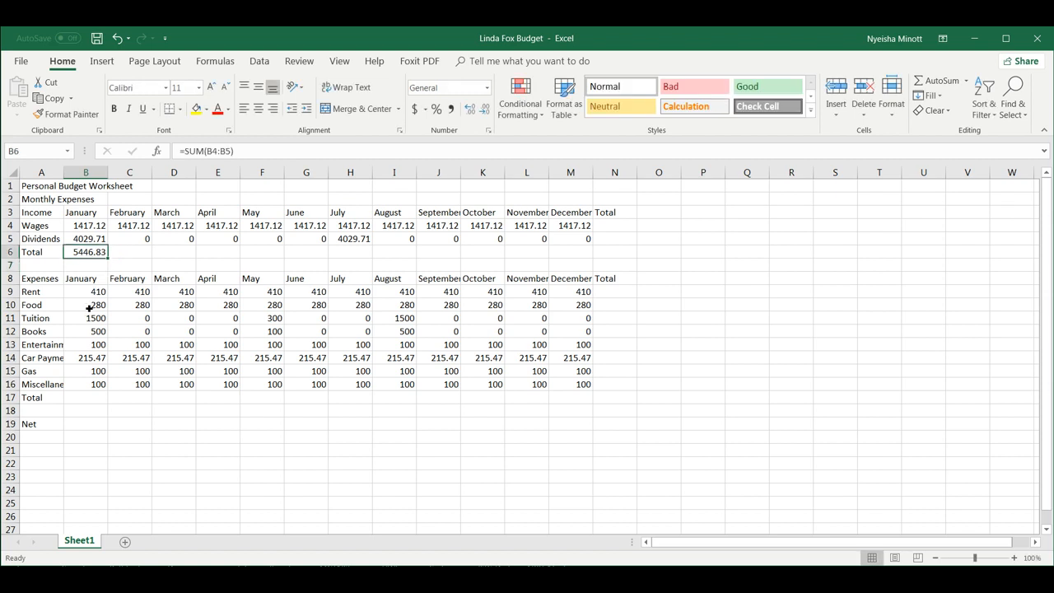
{"action": "left_click", "coordinate": [136, 256]}
{"action": "left_click", "coordinate": [164, 254]}
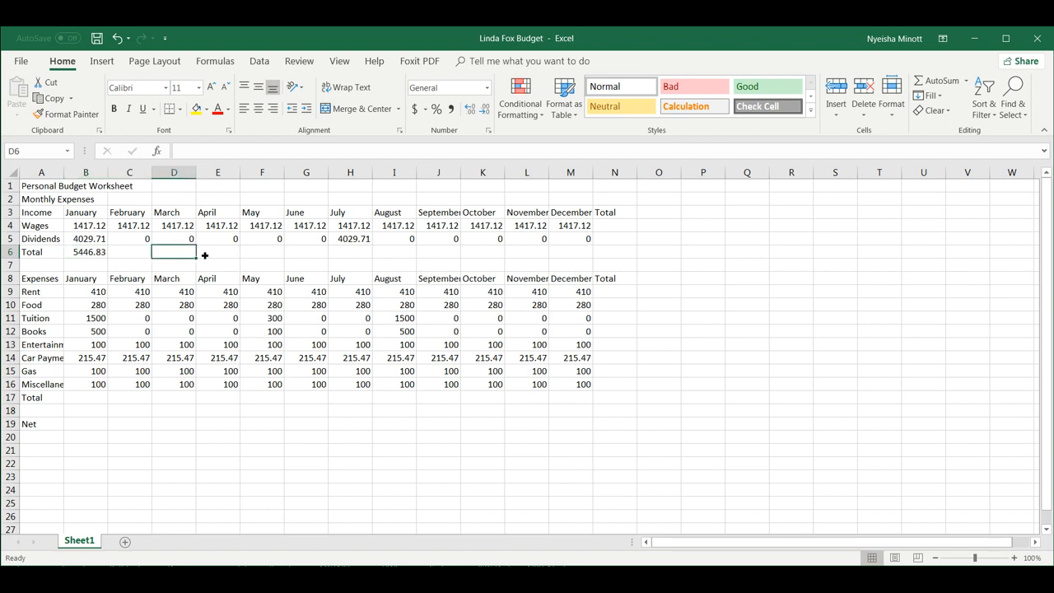
{"action": "left_click", "coordinate": [204, 255]}
{"action": "left_click", "coordinate": [97, 252]}
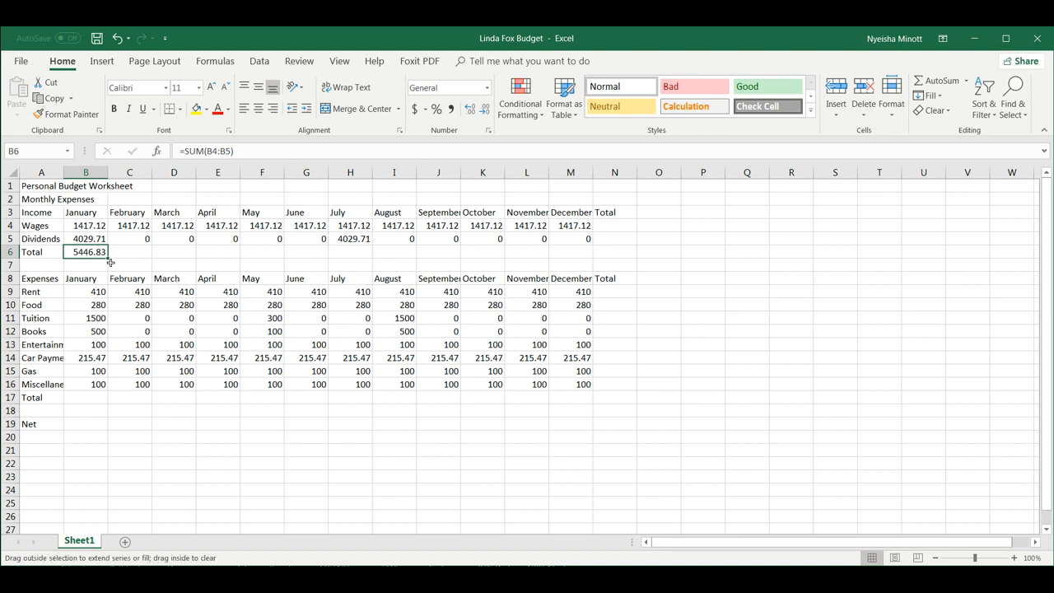
Copy B6's total across to M6, then AutoSum N4:N6, N9:N16 and B17:M17 together.
{"action": "left_click_drag", "start_coordinate": [111, 262], "coordinate": [585, 250]}
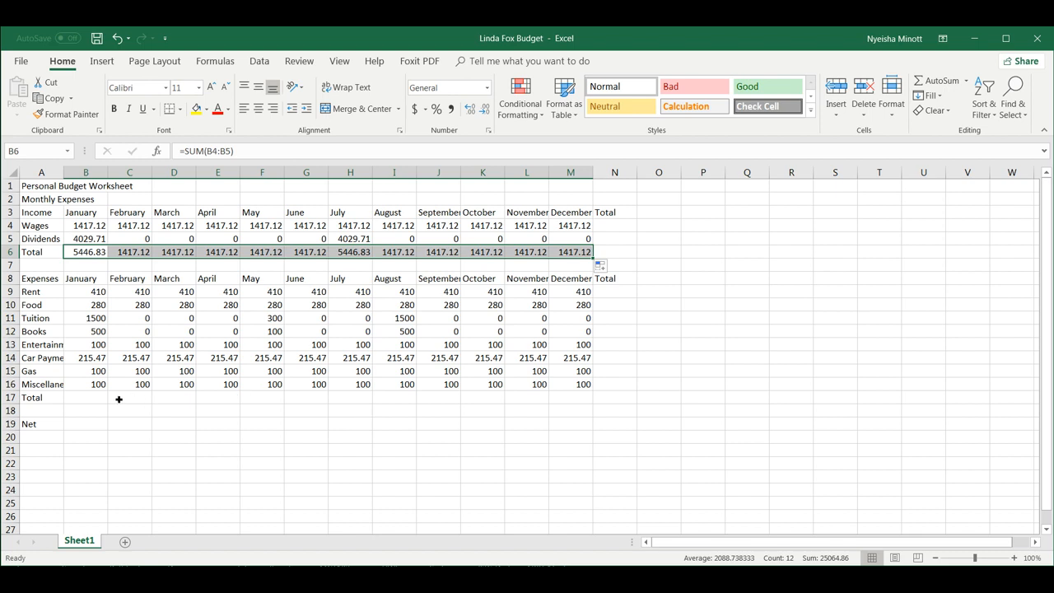
{"action": "left_click", "coordinate": [91, 399]}
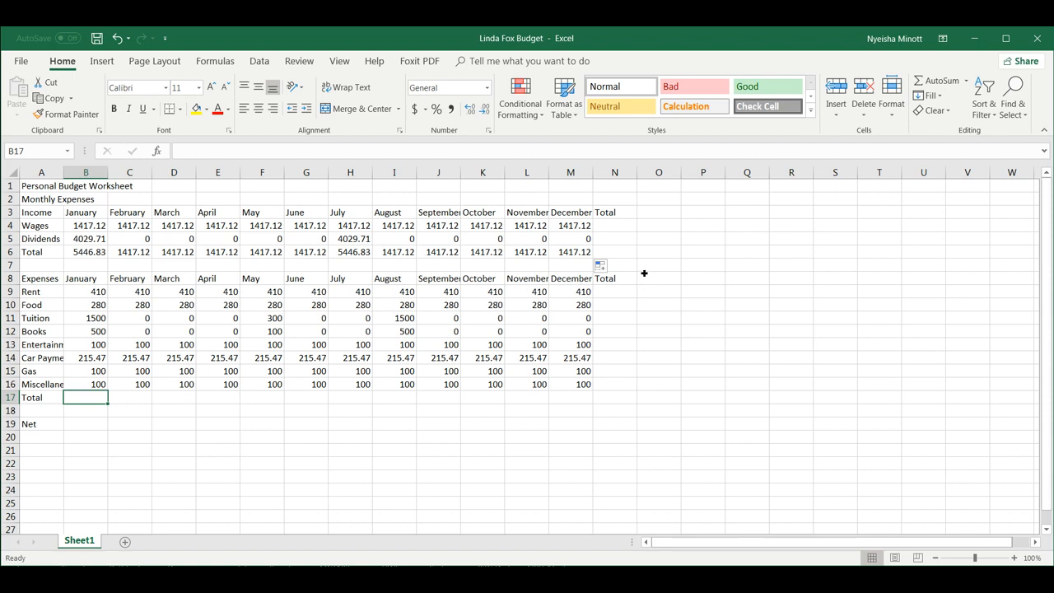
{"action": "left_click", "coordinate": [612, 225]}
{"action": "left_click_drag", "start_coordinate": [613, 225], "coordinate": [618, 254]}
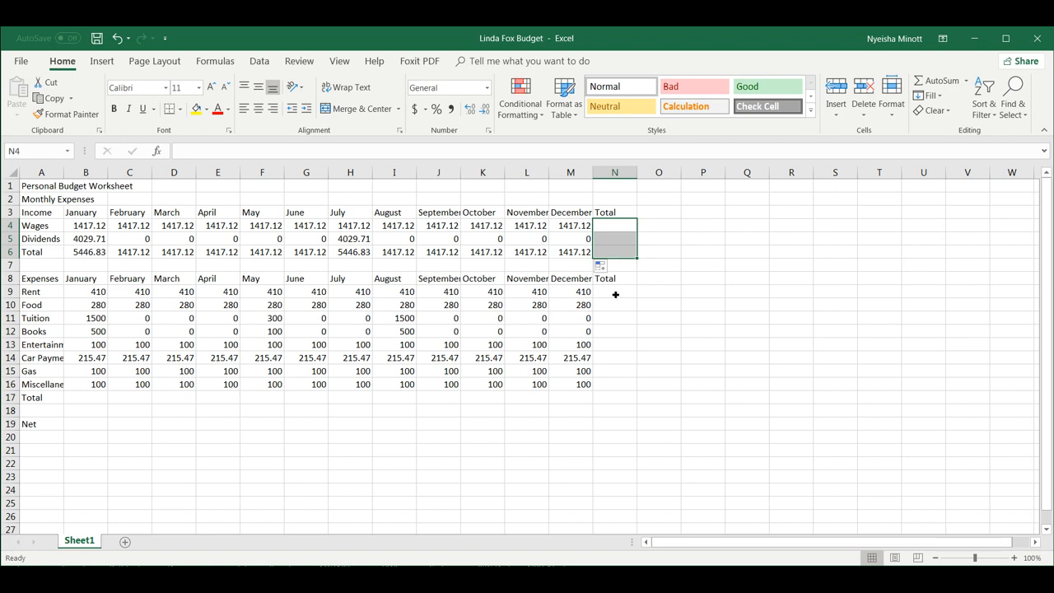
{"action": "left_click_drag", "start_coordinate": [615, 293], "coordinate": [614, 382]}
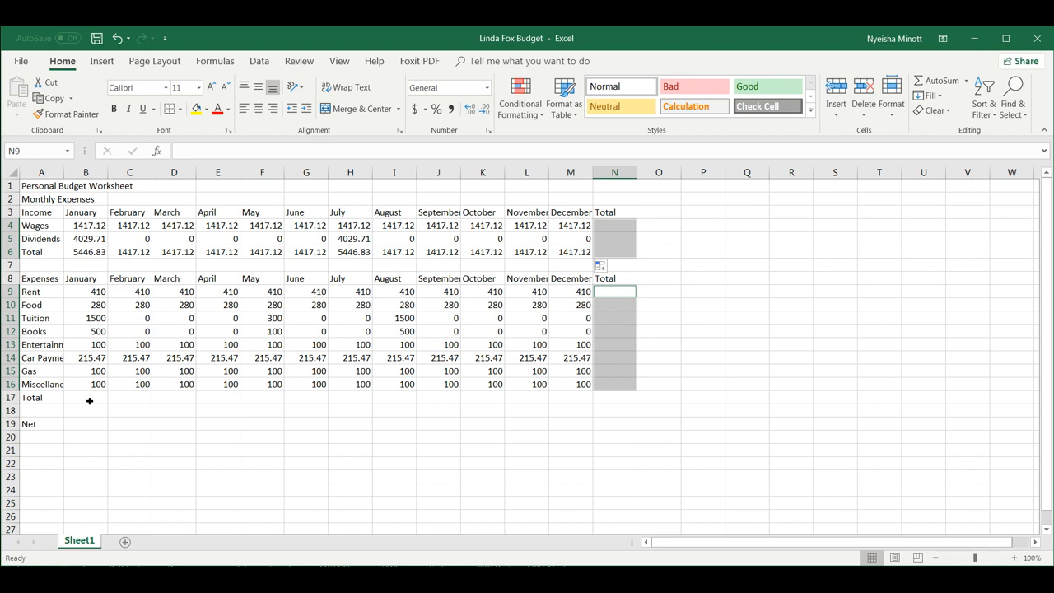
{"action": "left_click_drag", "start_coordinate": [90, 400], "coordinate": [616, 403]}
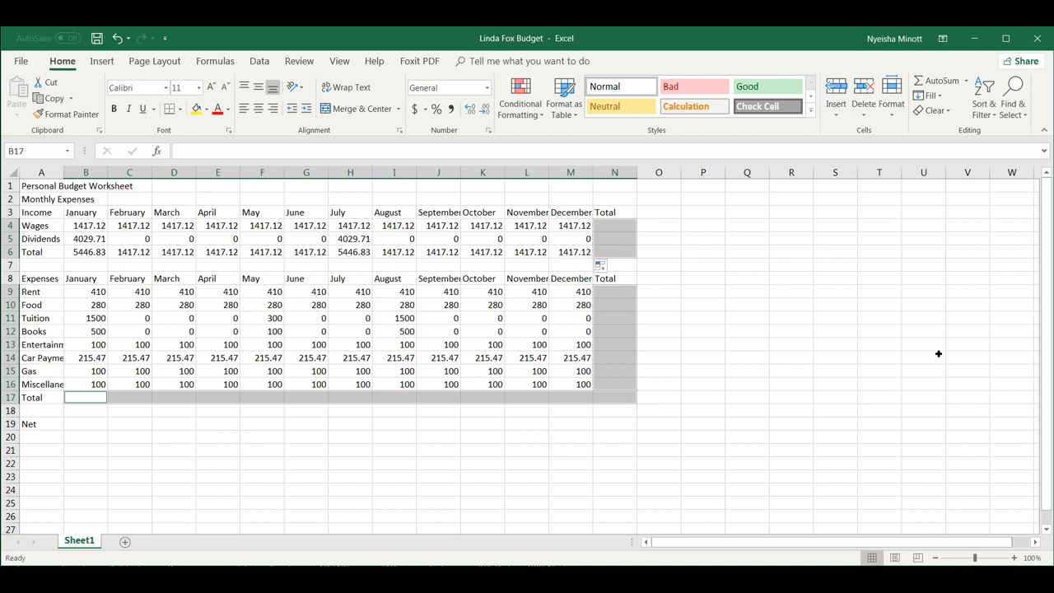
{"action": "left_click", "coordinate": [940, 81]}
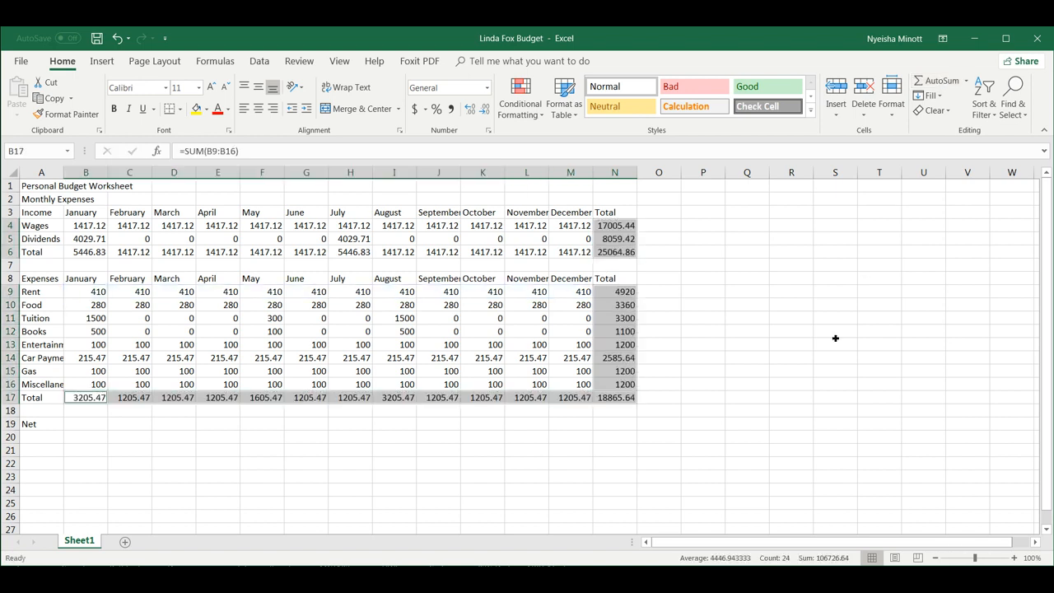
Enter the Net formula =B6-B17 in B19.
{"action": "left_click", "coordinate": [322, 450]}
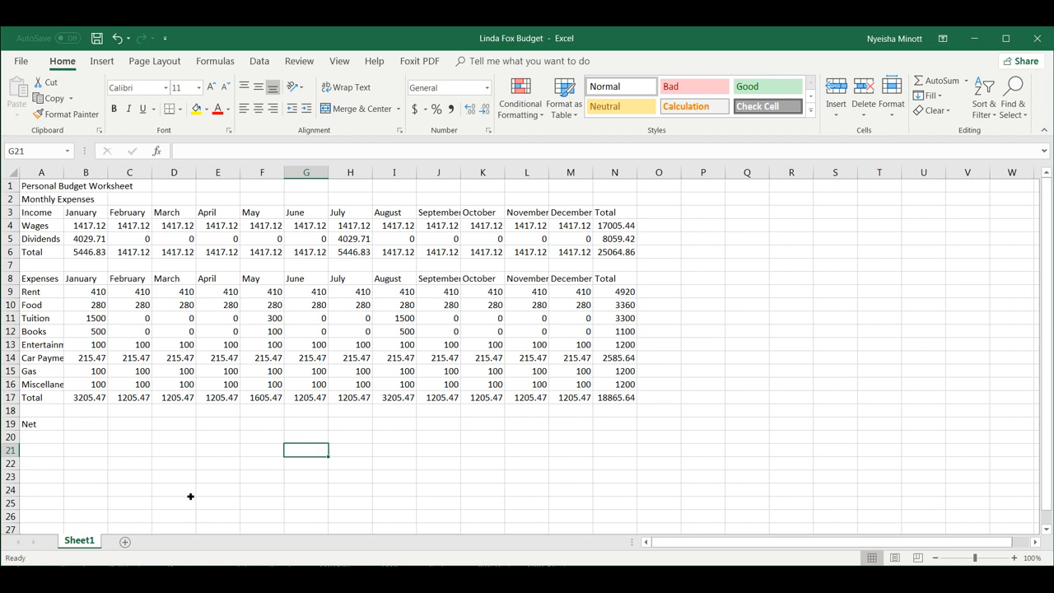
{"action": "left_click", "coordinate": [95, 428]}
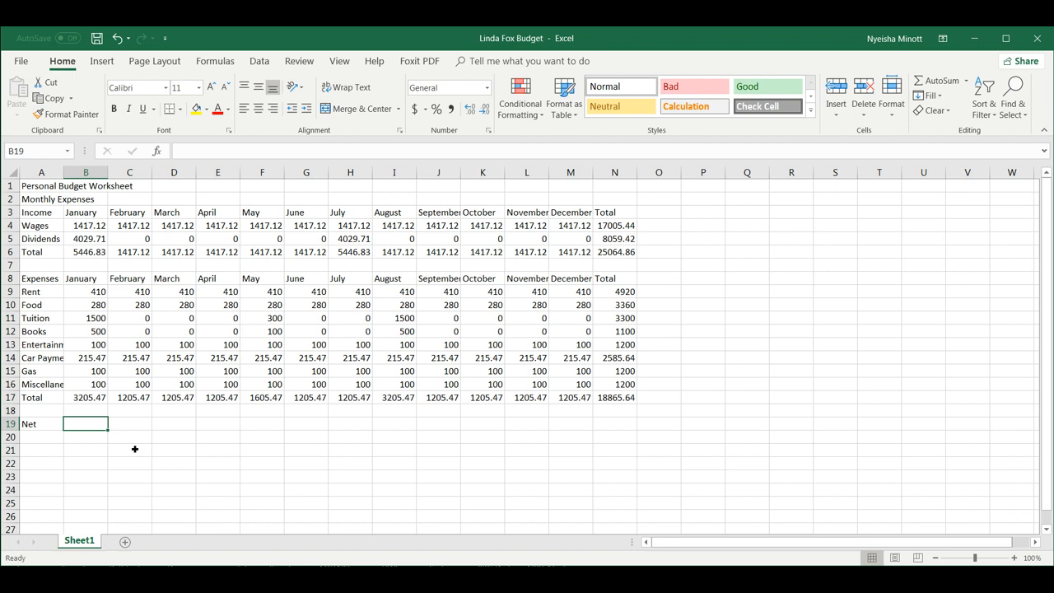
{"action": "type", "text": "="}
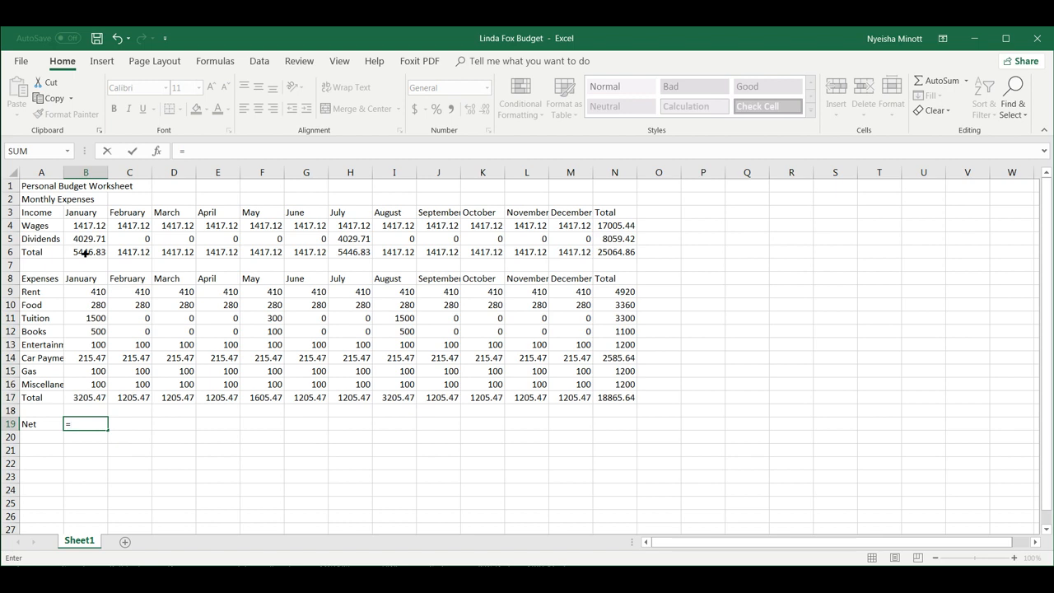
{"action": "type", "text": "b6"}
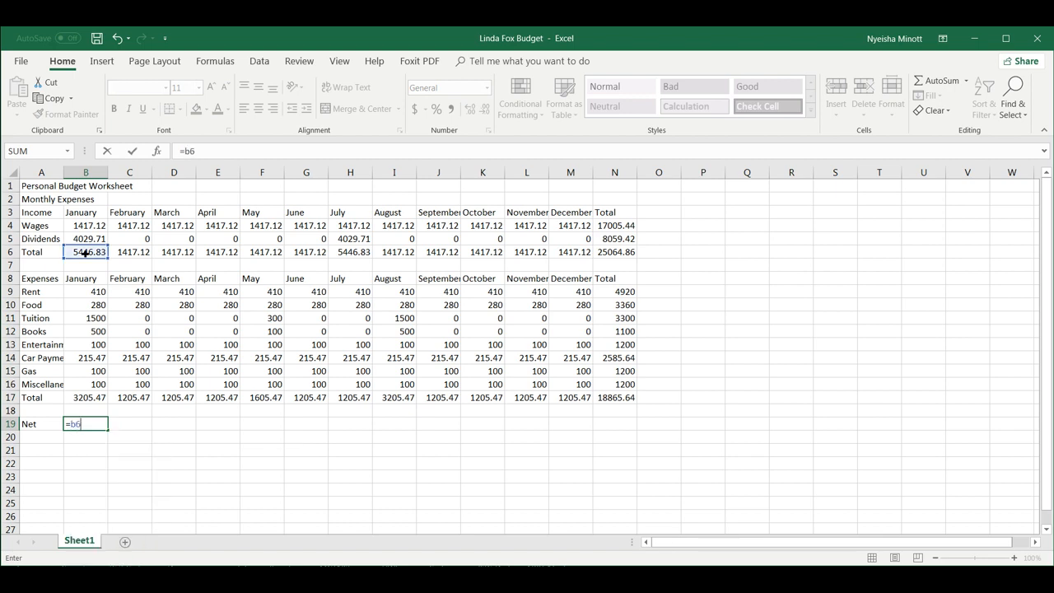
{"action": "type", "text": "-"}
{"action": "type", "text": "b17"}
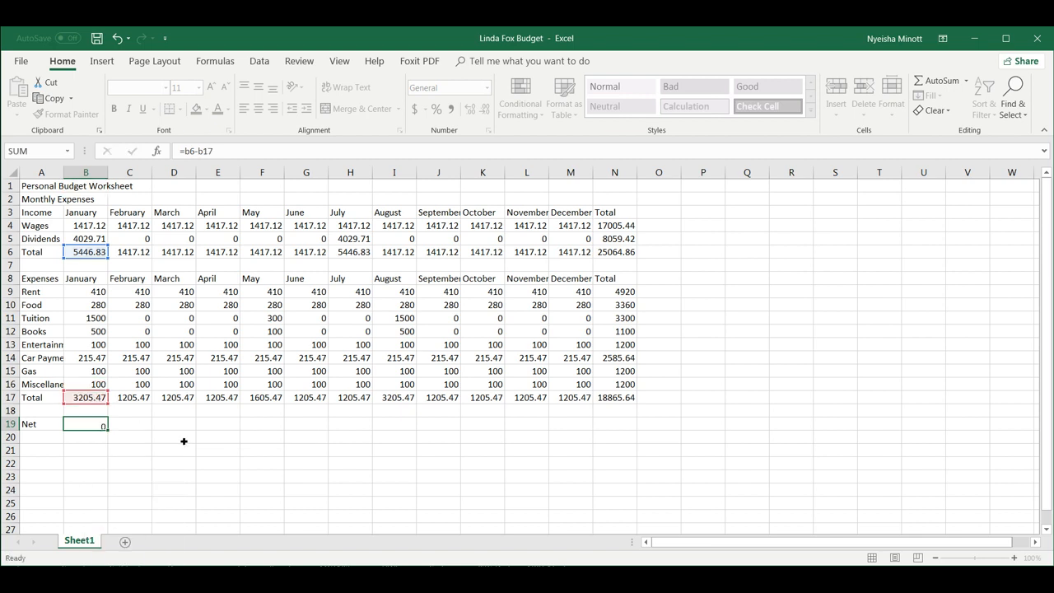
{"action": "key", "text": "Return"}
Fill the Net formula across row 19 to column N and save the workbook.
{"action": "left_click", "coordinate": [98, 425]}
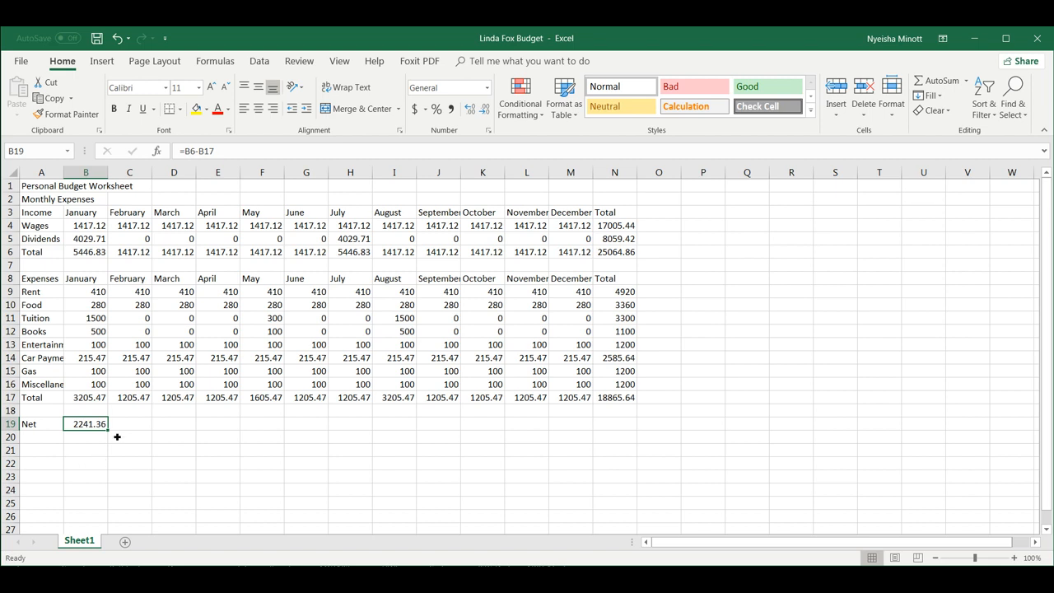
{"action": "left_click_drag", "start_coordinate": [108, 434], "coordinate": [628, 435]}
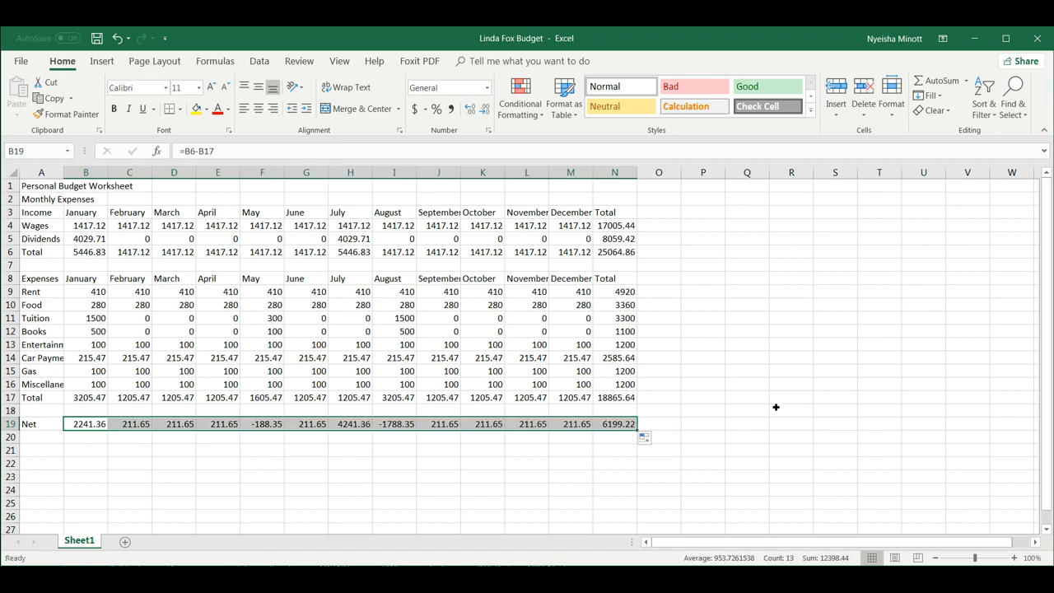
{"action": "left_click", "coordinate": [777, 405]}
{"action": "key", "text": "ctrl+s"}
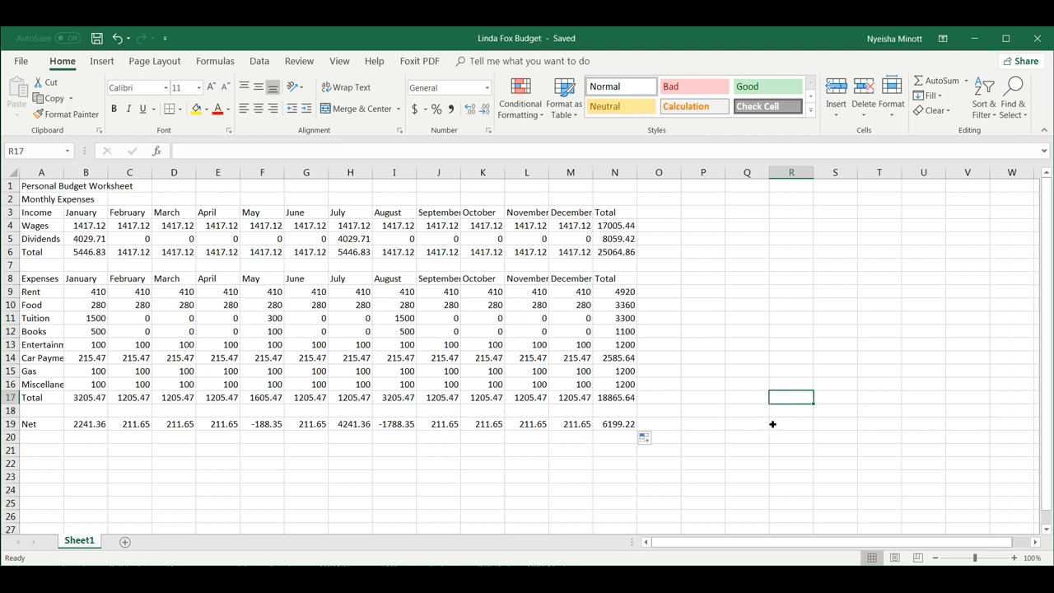
{"action": "left_click", "coordinate": [31, 188]}
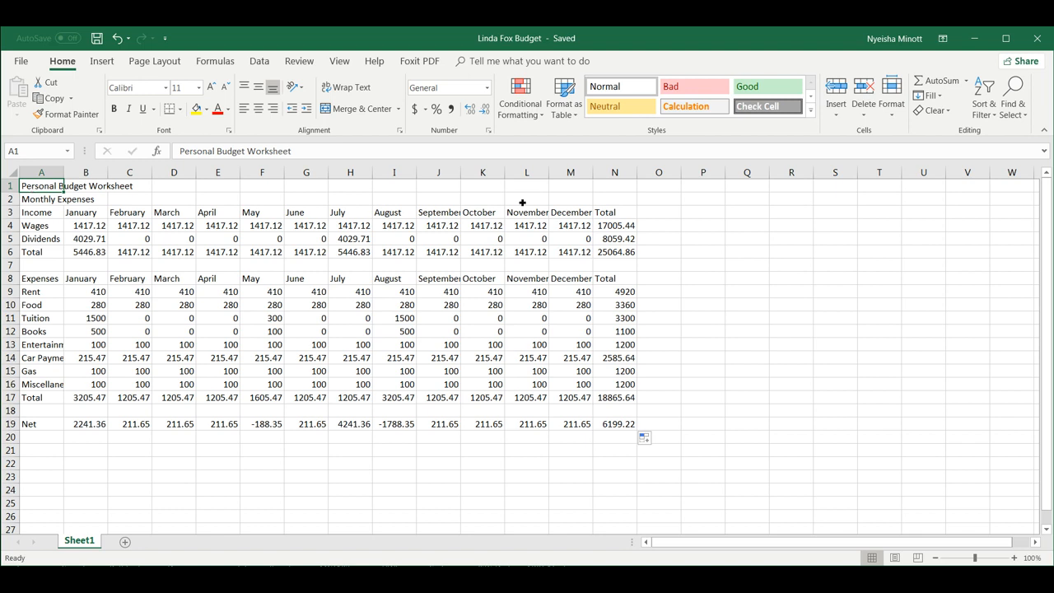
Apply the Title style to A1 and make Monthly Expenses bold Calibri Light.
{"action": "left_click", "coordinate": [810, 114]}
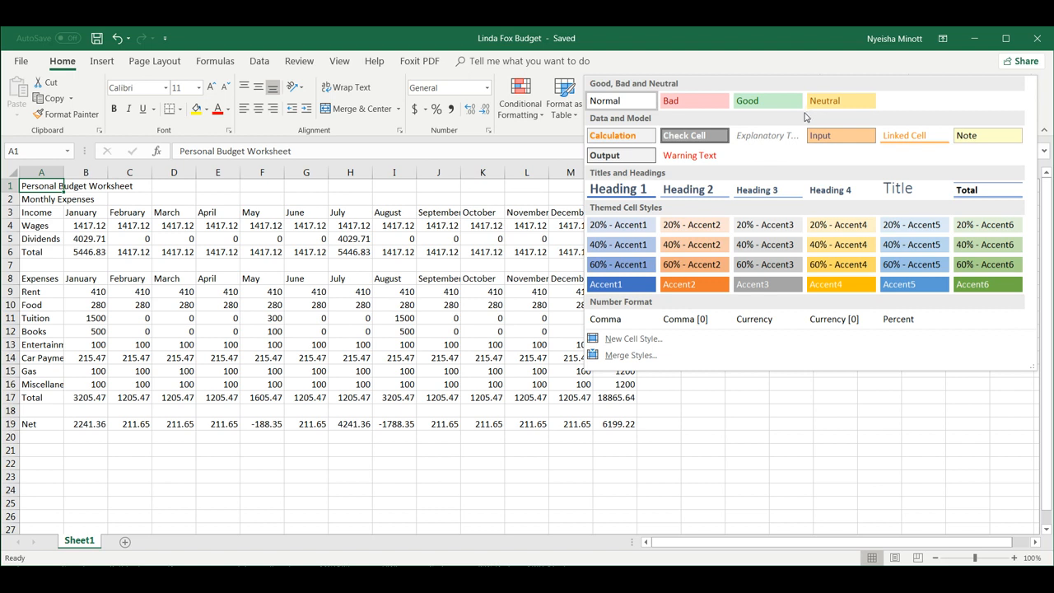
{"action": "left_click", "coordinate": [903, 189]}
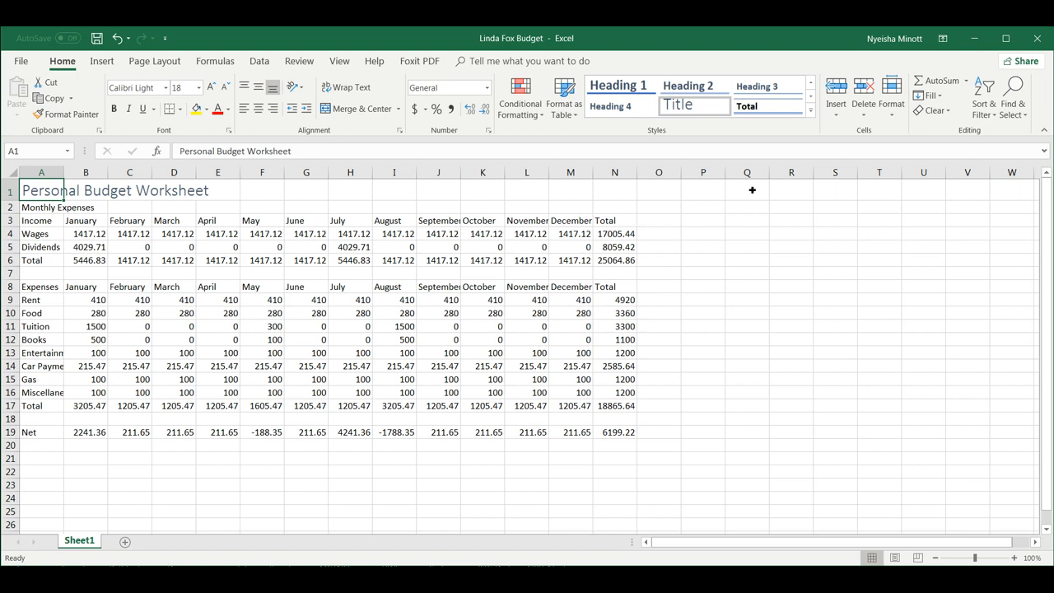
{"action": "left_click", "coordinate": [42, 209]}
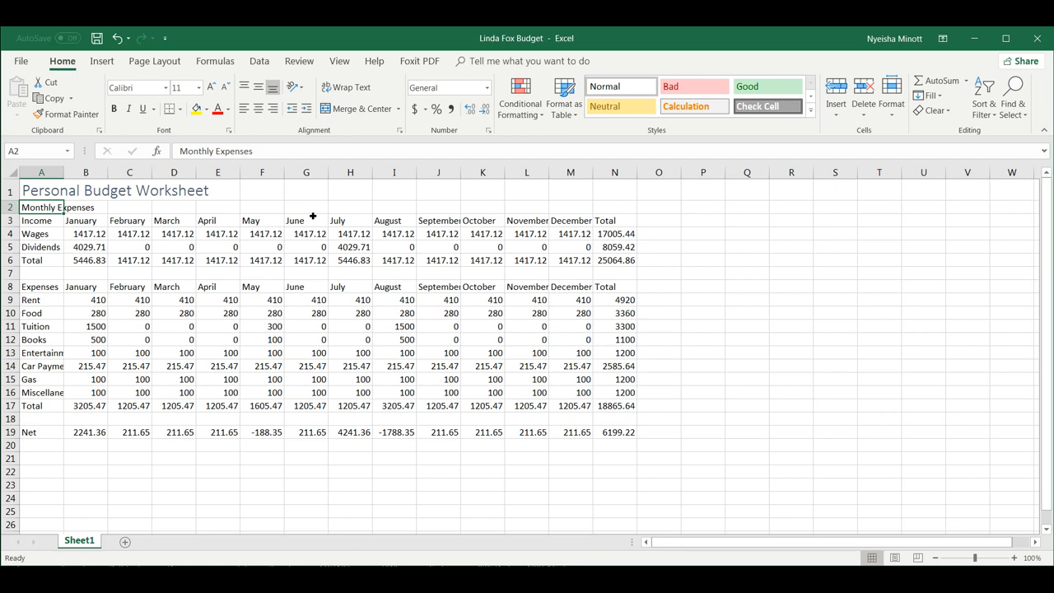
{"action": "left_click", "coordinate": [165, 88]}
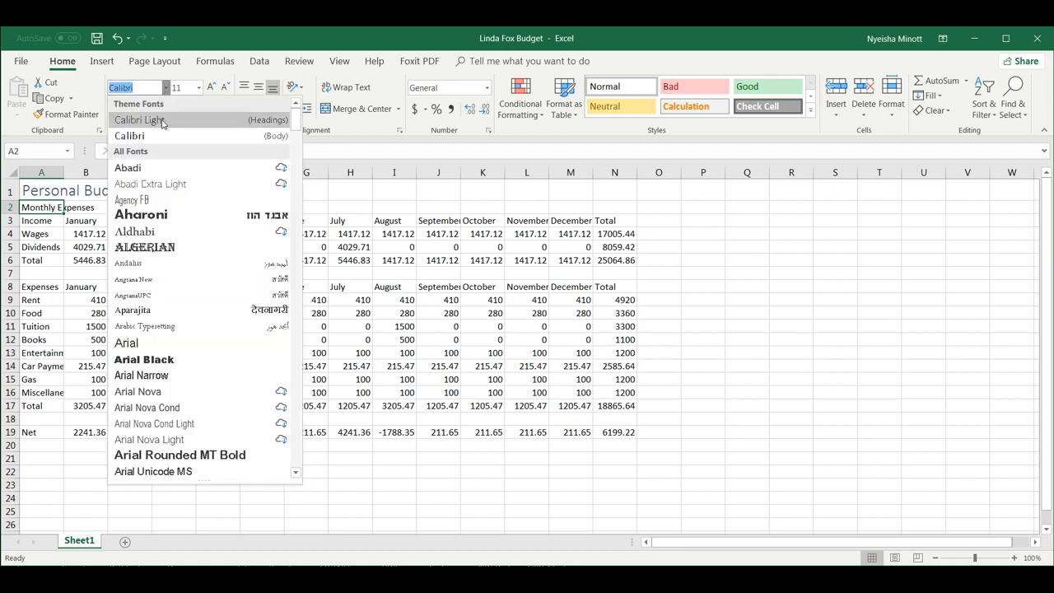
{"action": "left_click", "coordinate": [160, 120]}
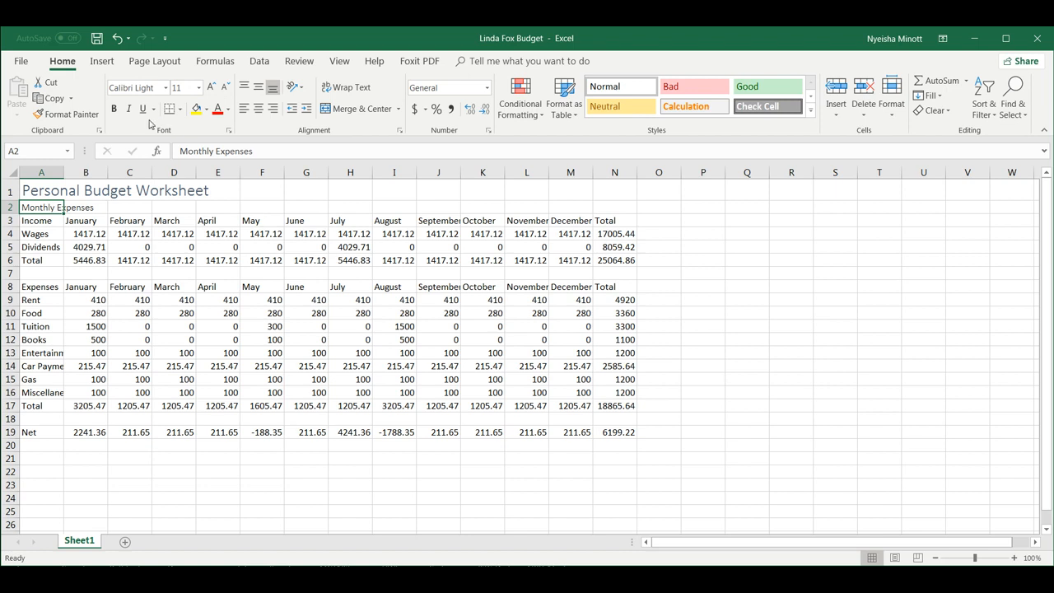
{"action": "left_click", "coordinate": [115, 110]}
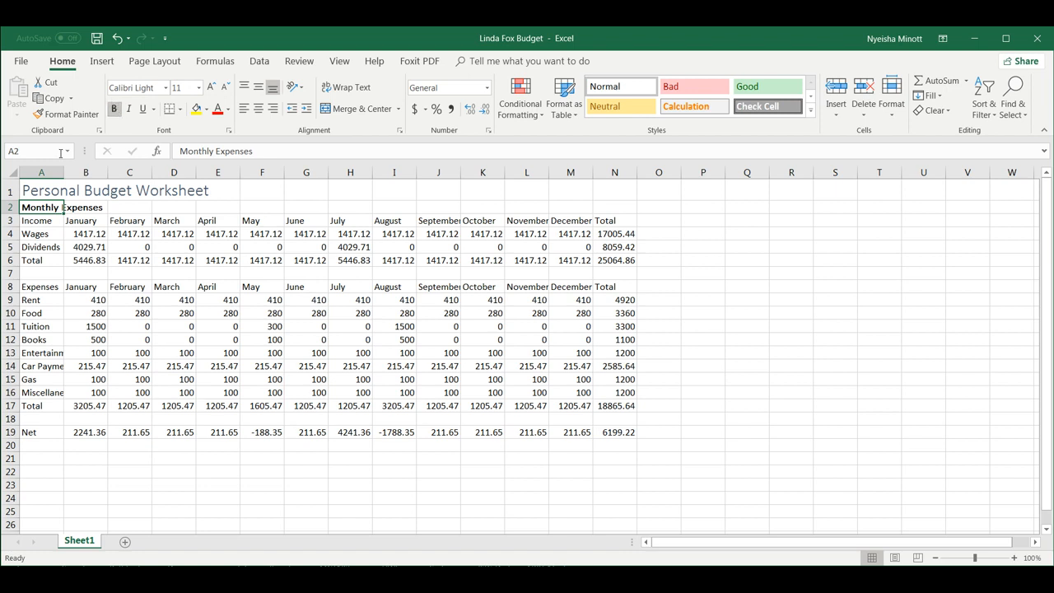
Bold the worksheet title and enlarge the Monthly Expenses font to 14 points.
{"action": "left_click", "coordinate": [53, 194]}
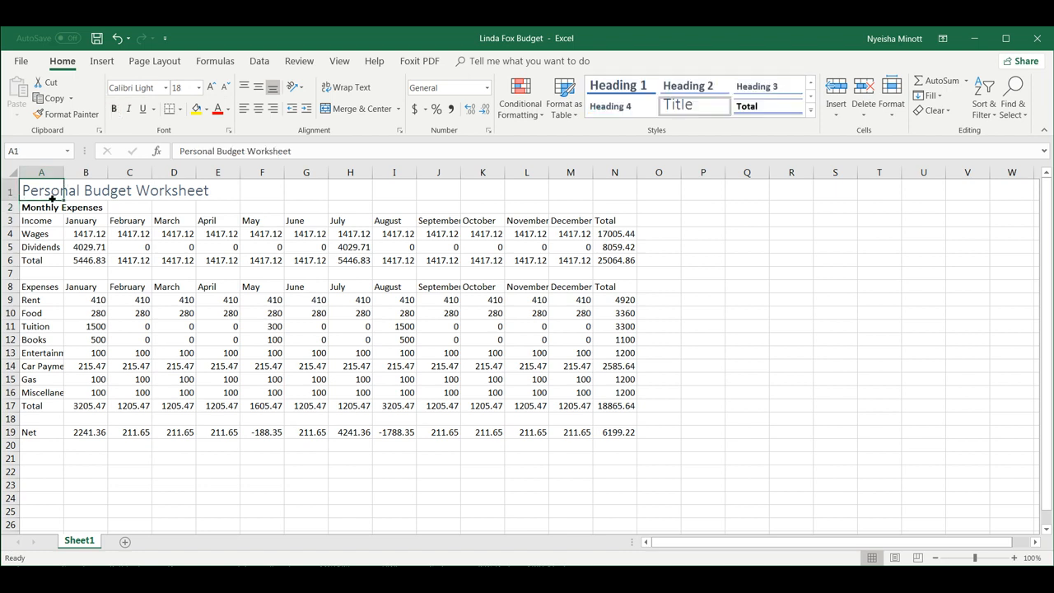
{"action": "left_click", "coordinate": [115, 110]}
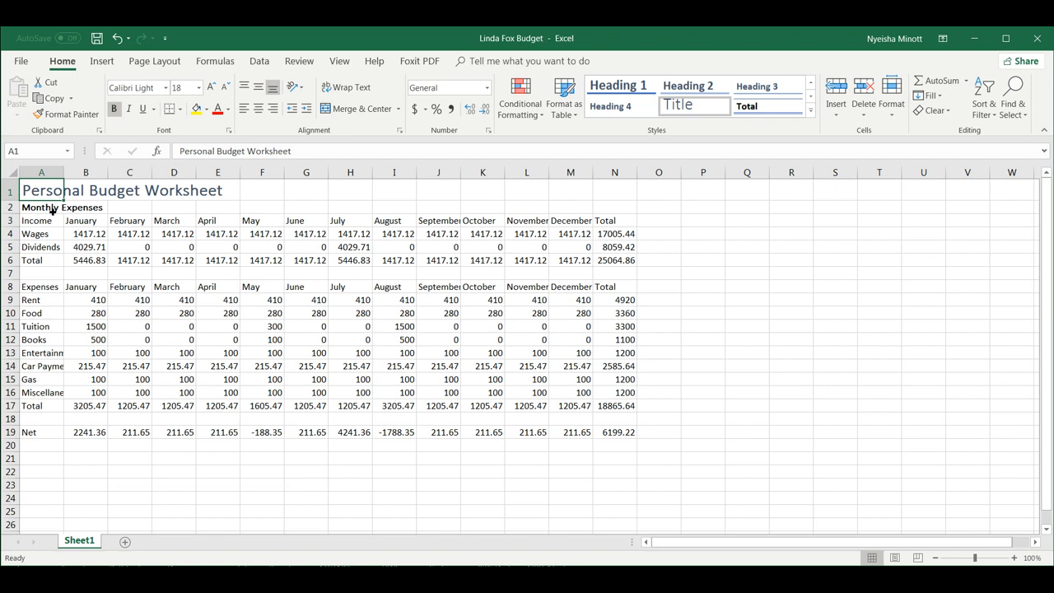
{"action": "left_click", "coordinate": [52, 208]}
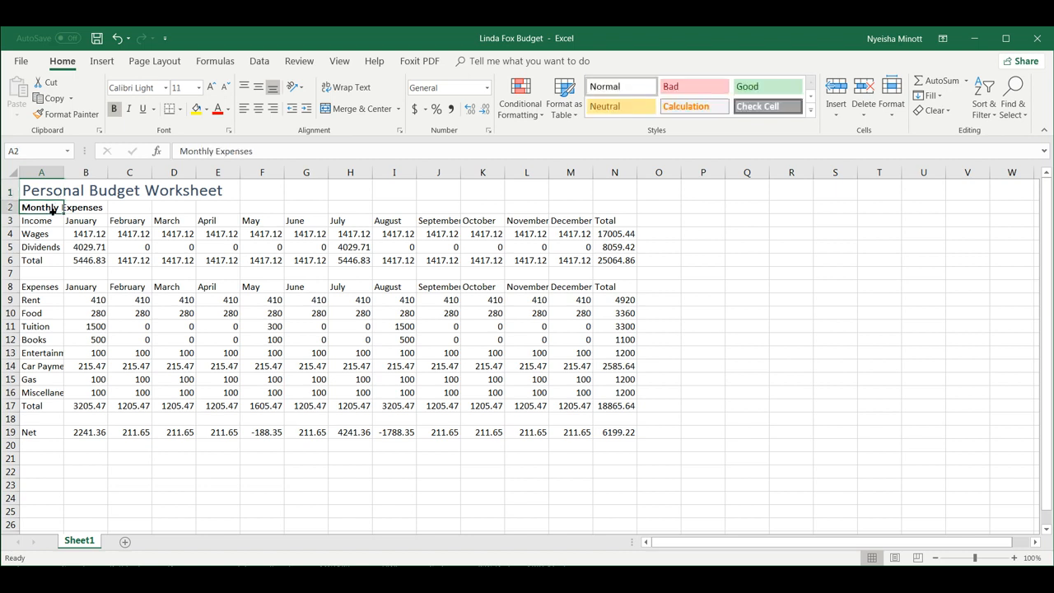
{"action": "left_click", "coordinate": [211, 87]}
{"action": "left_click", "coordinate": [211, 88]}
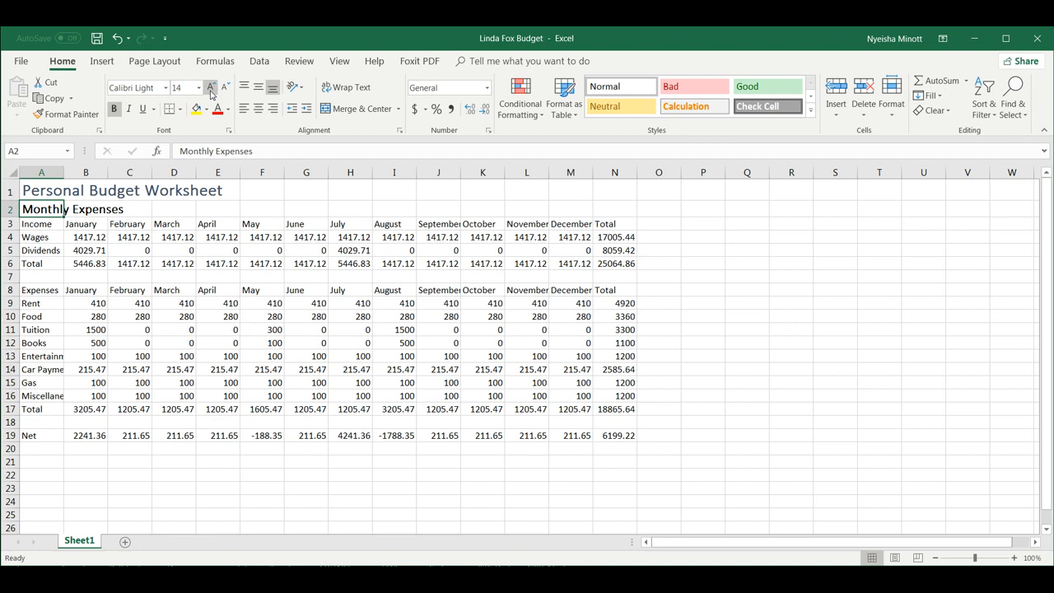
{"action": "left_click", "coordinate": [39, 190]}
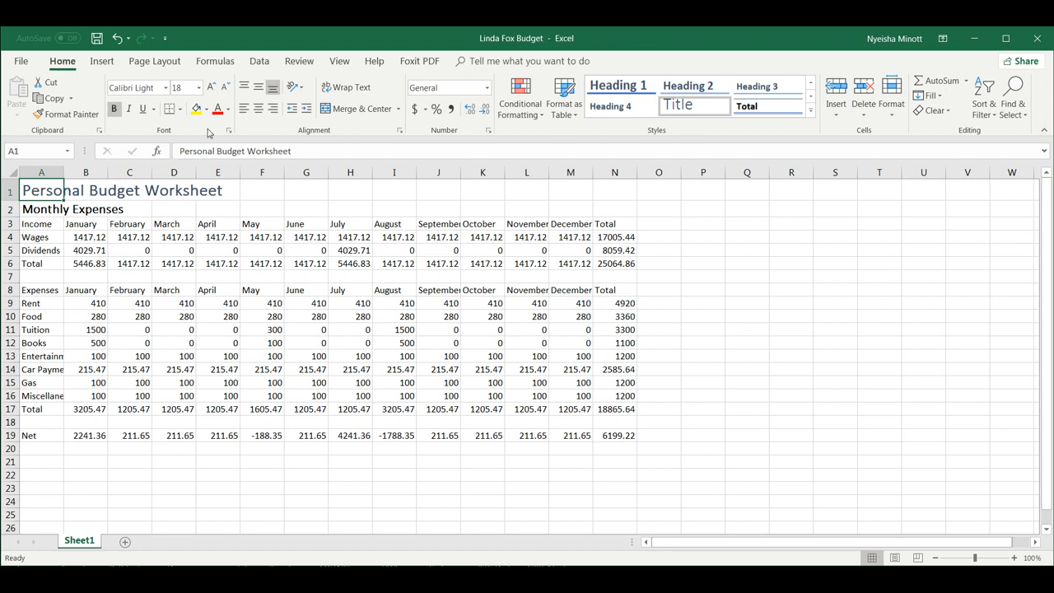
Colour the worksheet title and Monthly Expenses subtitle Orange, Accent 2.
{"action": "left_click", "coordinate": [228, 115]}
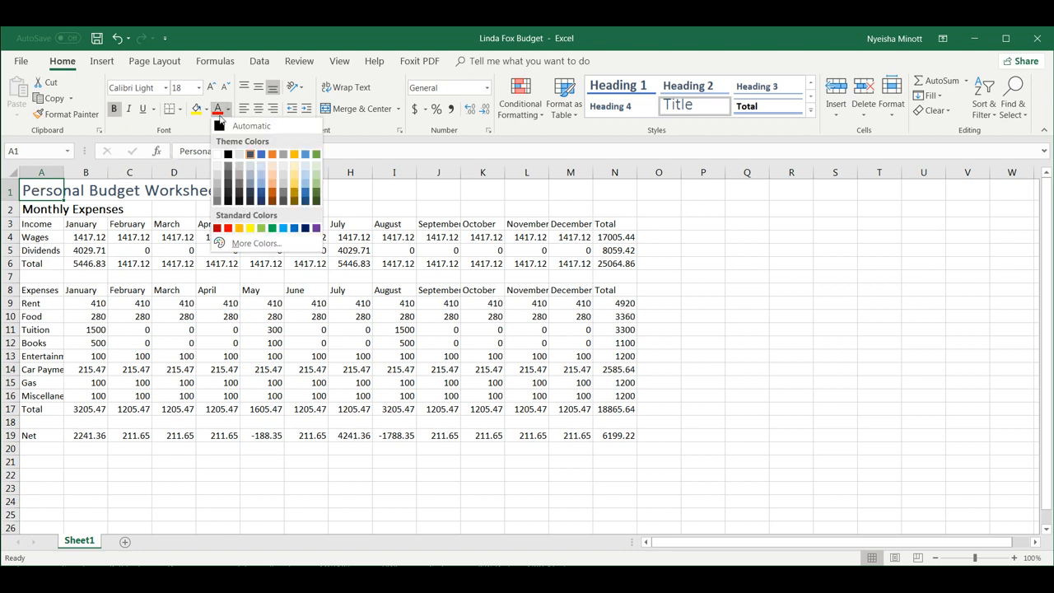
{"action": "left_click", "coordinate": [273, 154]}
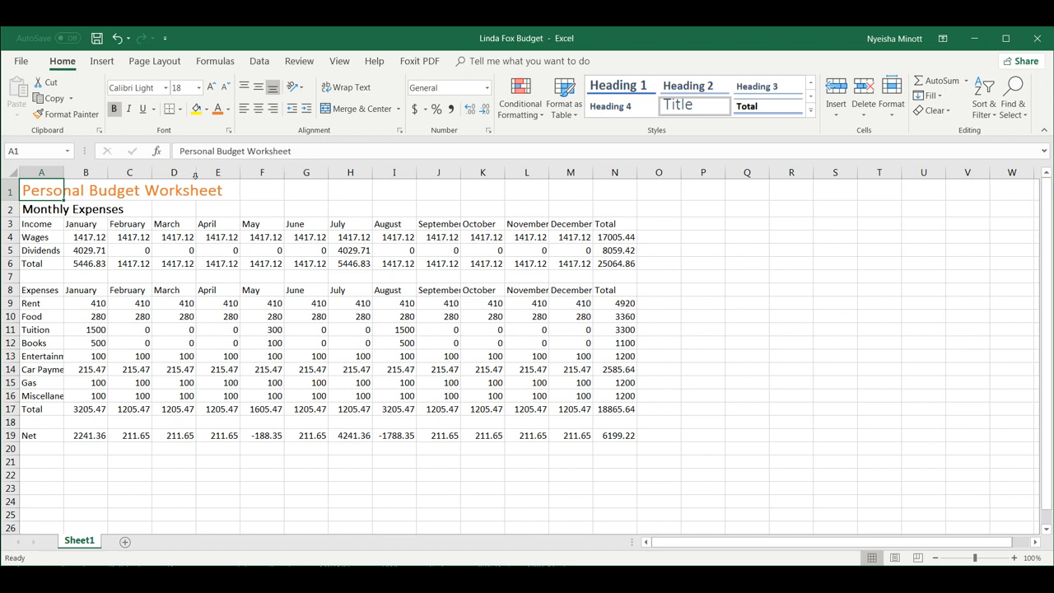
{"action": "left_click", "coordinate": [57, 211]}
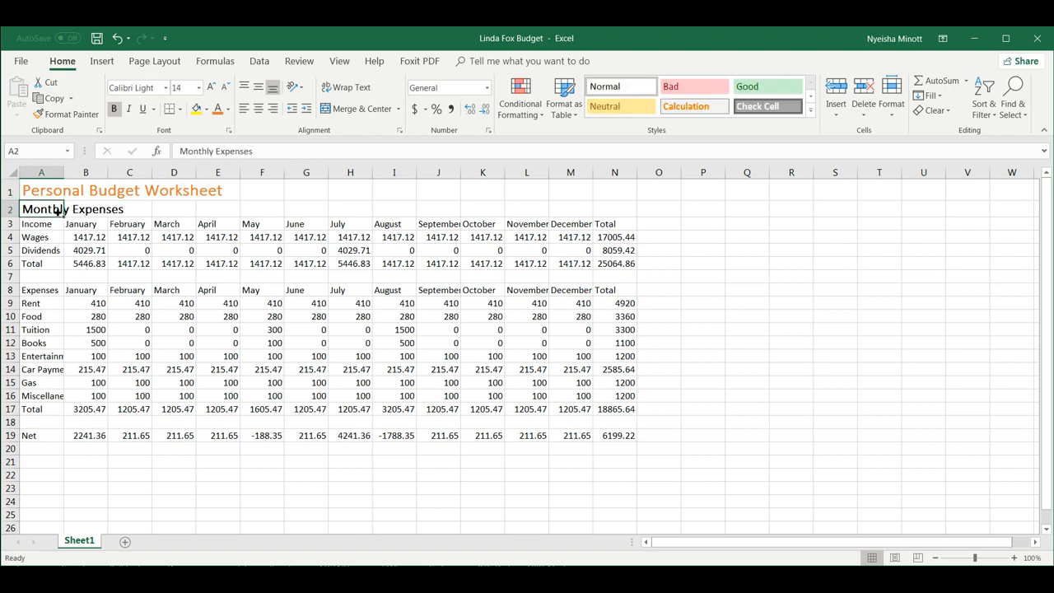
{"action": "left_click", "coordinate": [216, 112]}
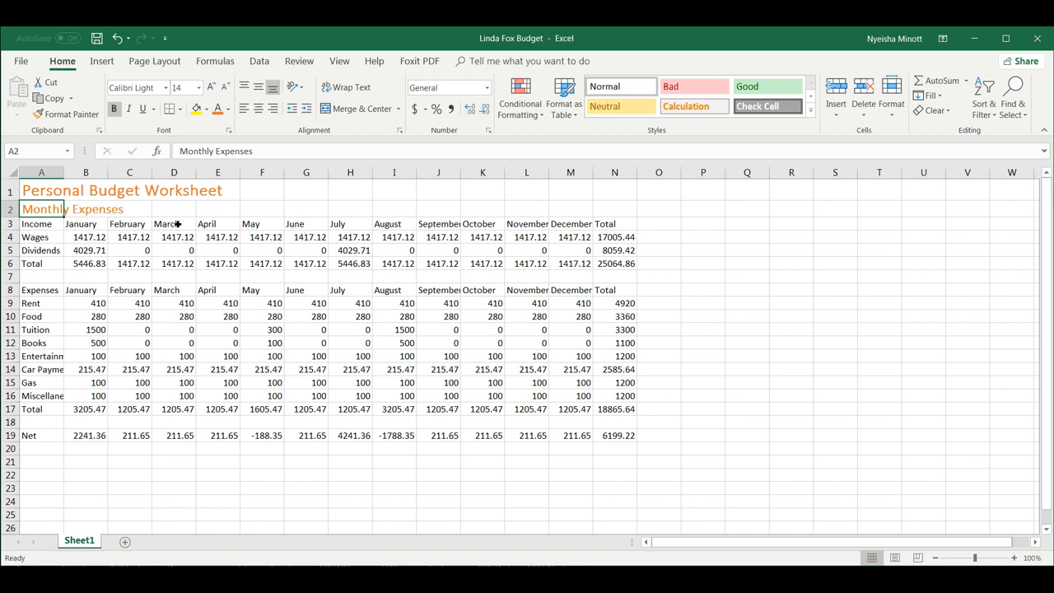
{"action": "left_click", "coordinate": [54, 195]}
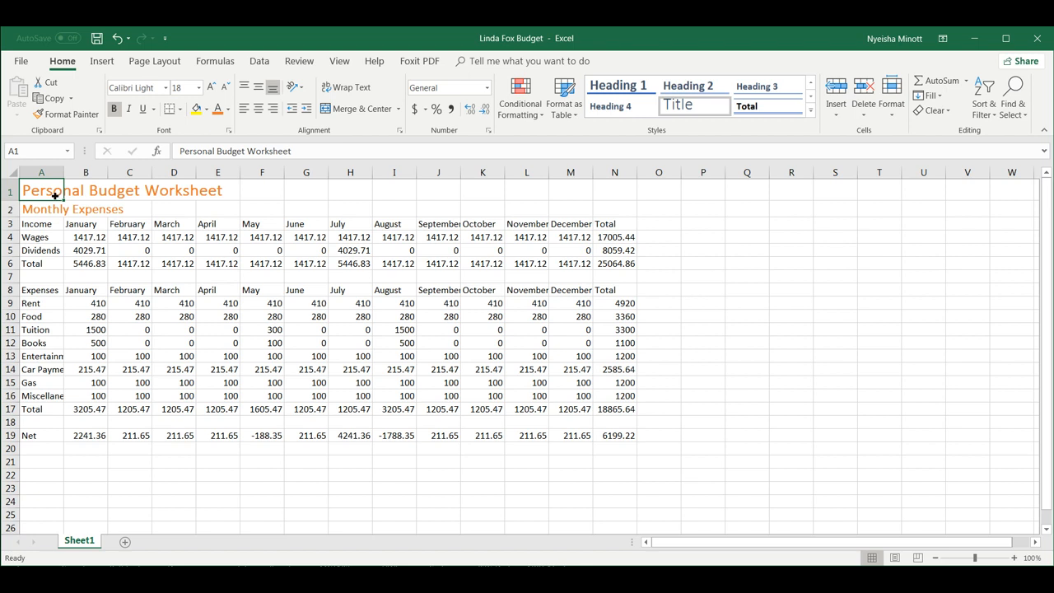
{"action": "left_click_drag", "start_coordinate": [54, 195], "coordinate": [617, 191]}
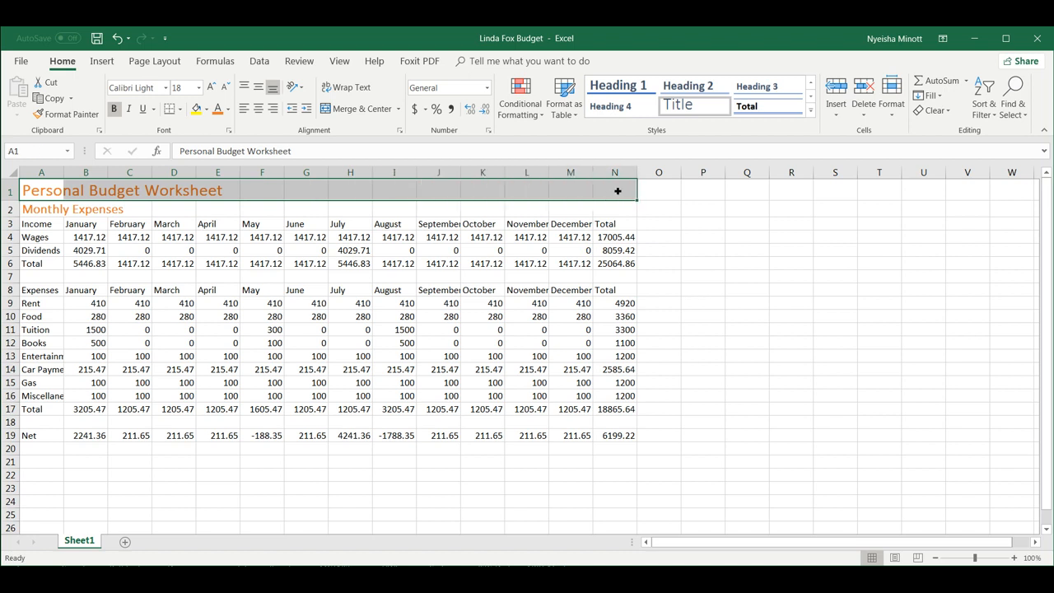
Merge and center A1:N1 and A2:N2 so both titles span the table.
{"action": "left_click", "coordinate": [360, 109]}
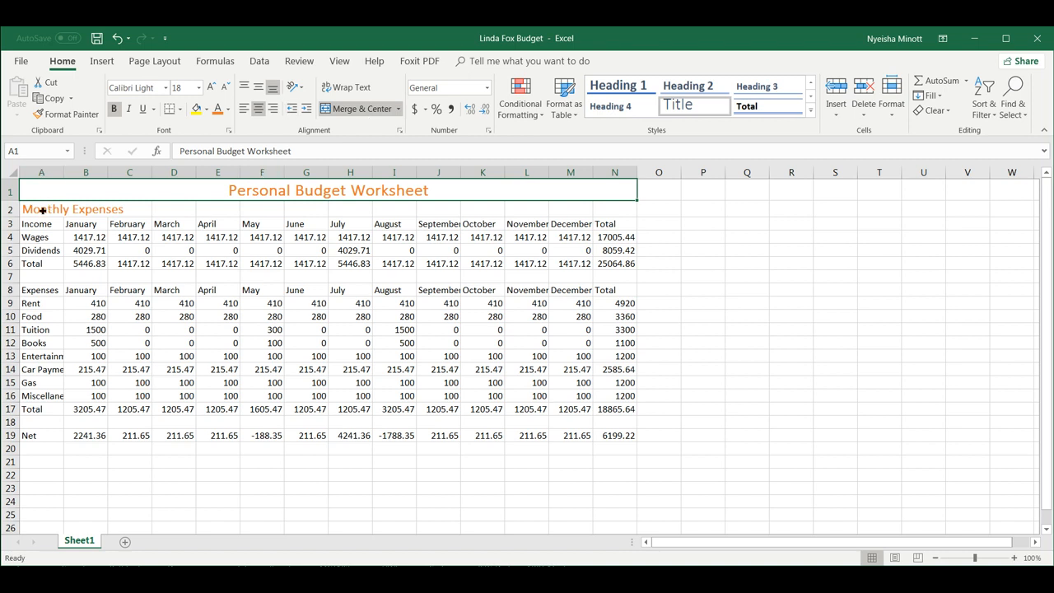
{"action": "left_click_drag", "start_coordinate": [41, 211], "coordinate": [633, 211]}
{"action": "left_click", "coordinate": [362, 108]}
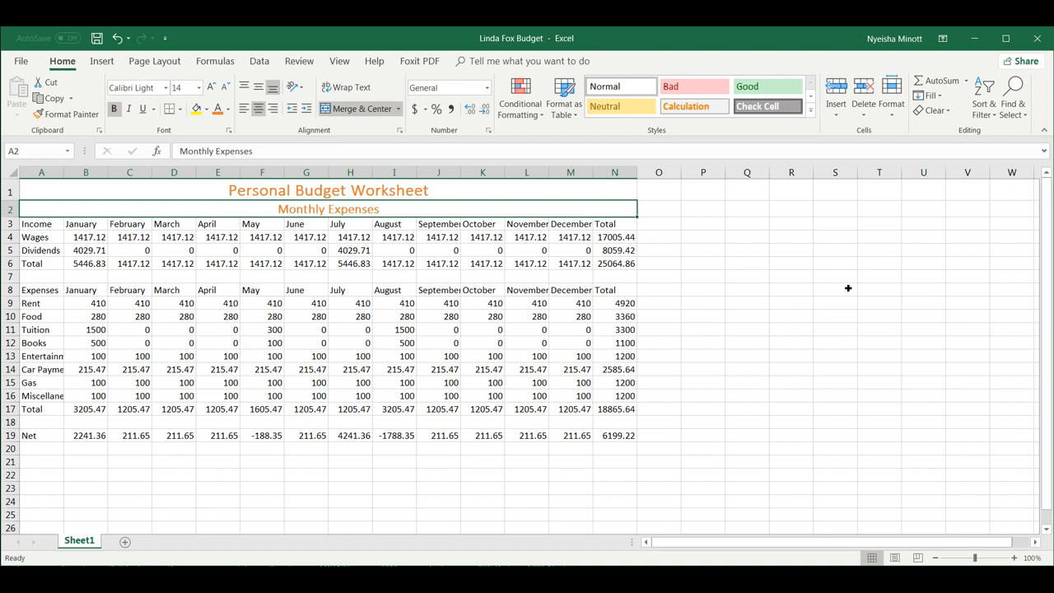
{"action": "left_click", "coordinate": [784, 255]}
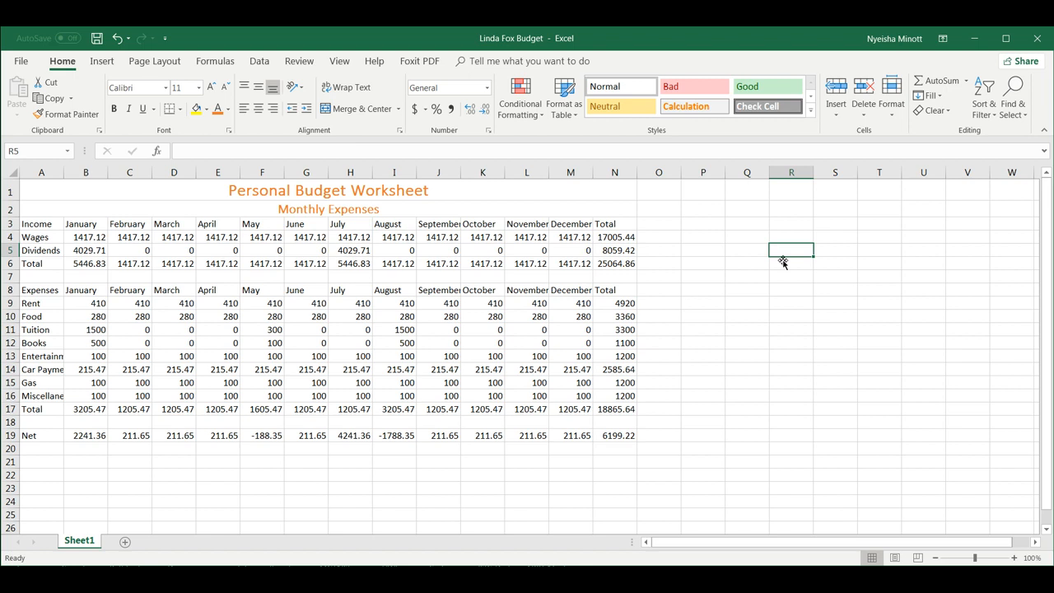
Apply the Heading 1 cell style to the Income header row A3:N3.
{"action": "left_click", "coordinate": [43, 224]}
{"action": "left_click_drag", "start_coordinate": [66, 225], "coordinate": [629, 224]}
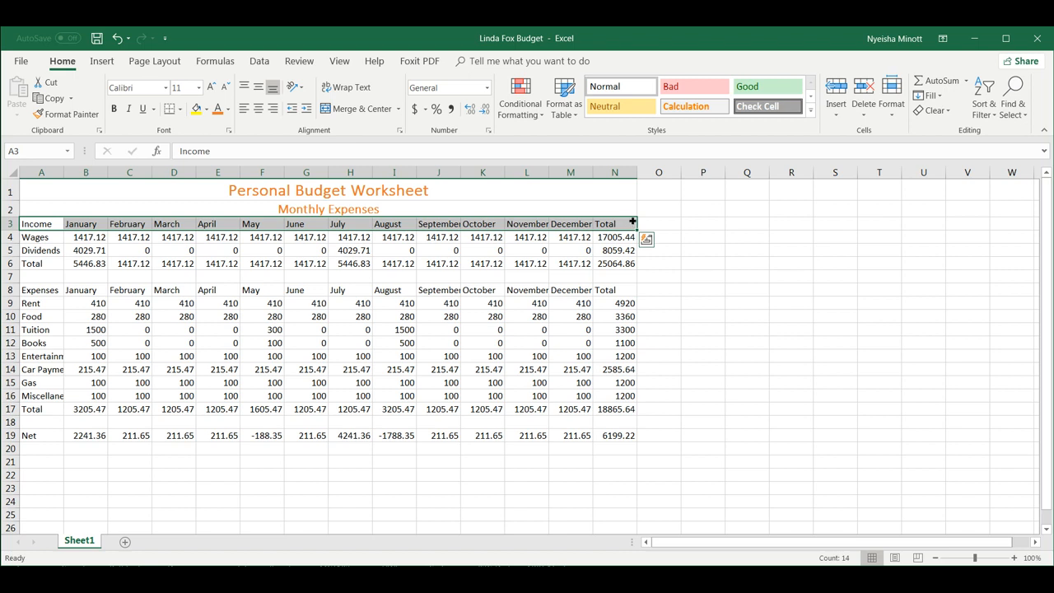
{"action": "left_click", "coordinate": [810, 111]}
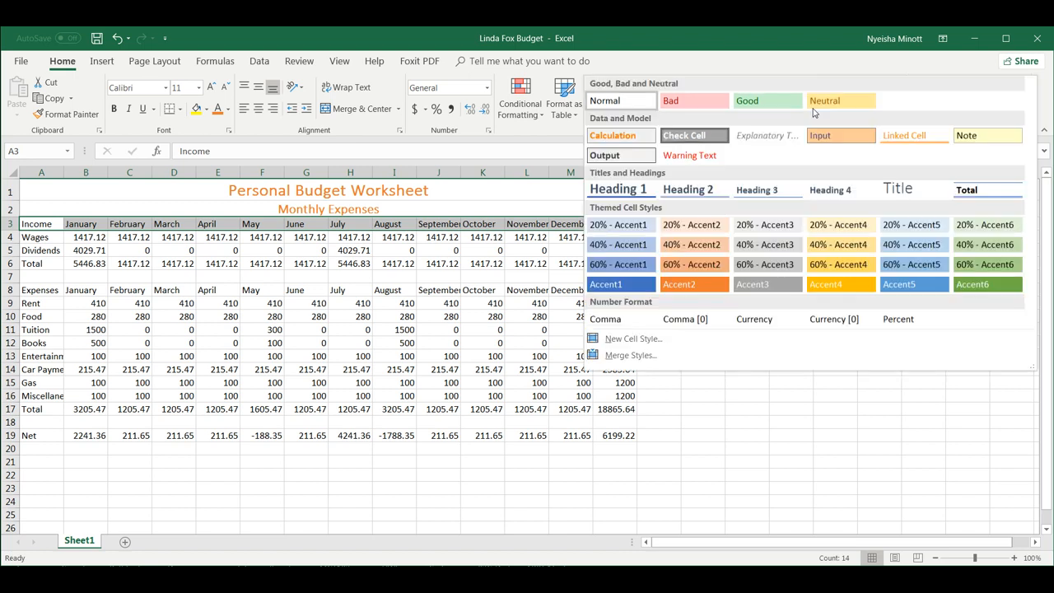
{"action": "left_click", "coordinate": [636, 194]}
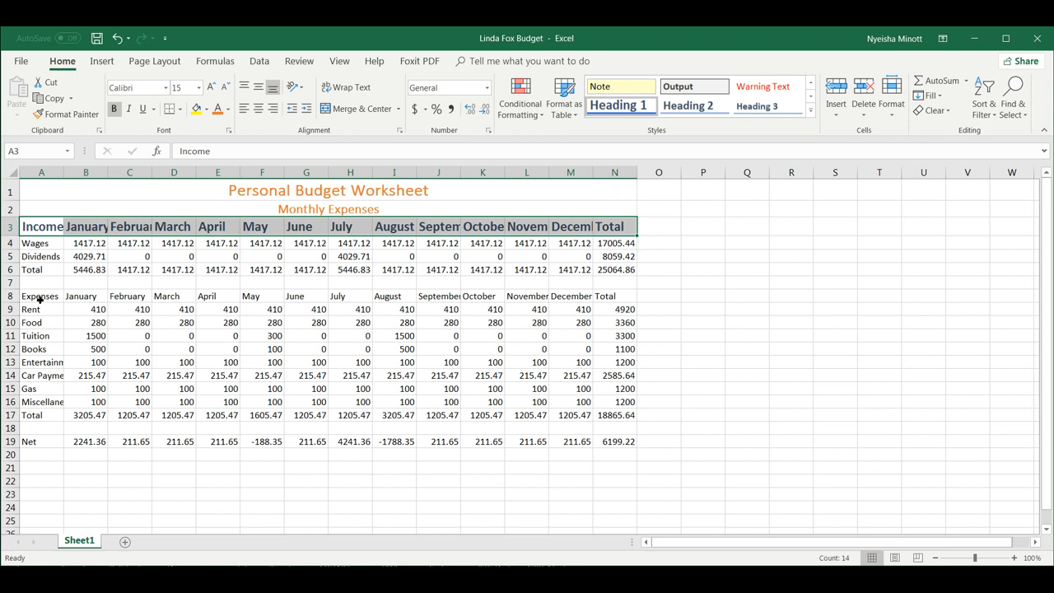
Apply Heading 1 to the Expenses header row A8:N8 as well.
{"action": "left_click_drag", "start_coordinate": [38, 299], "coordinate": [624, 300]}
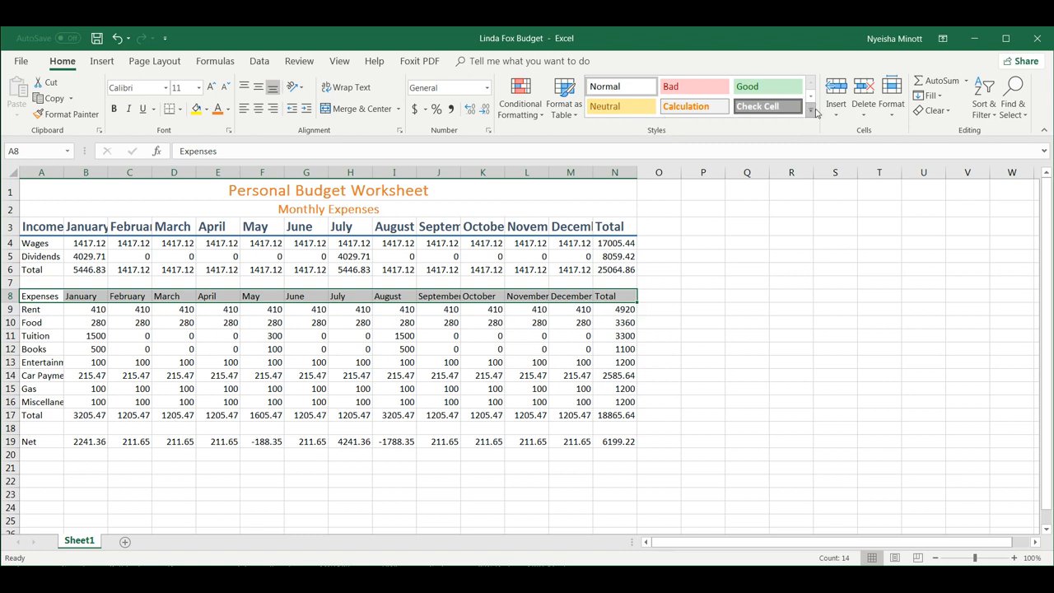
{"action": "left_click", "coordinate": [814, 110]}
{"action": "left_click", "coordinate": [618, 196]}
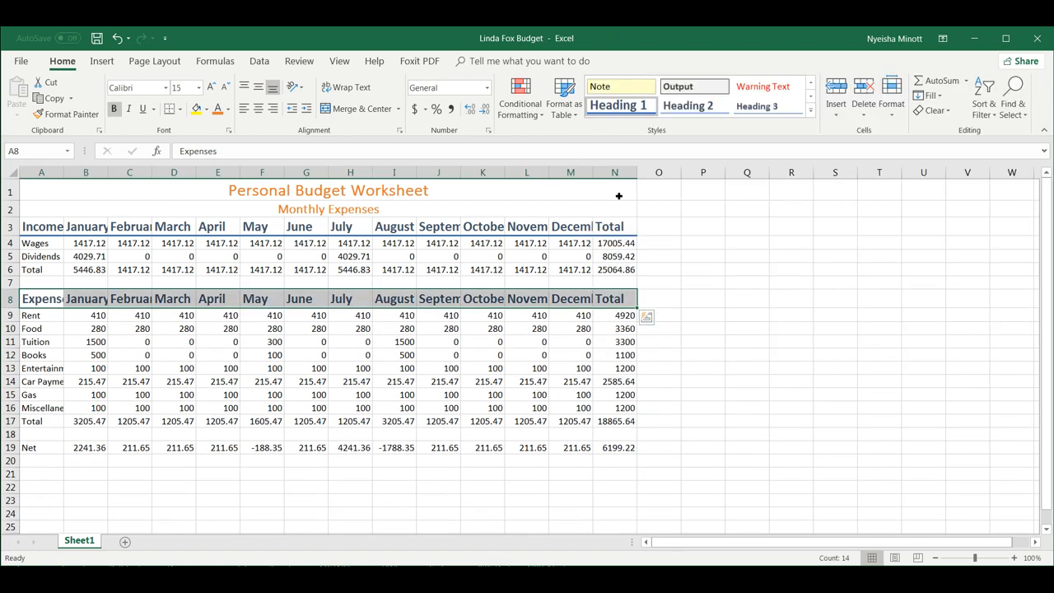
{"action": "left_click", "coordinate": [835, 401]}
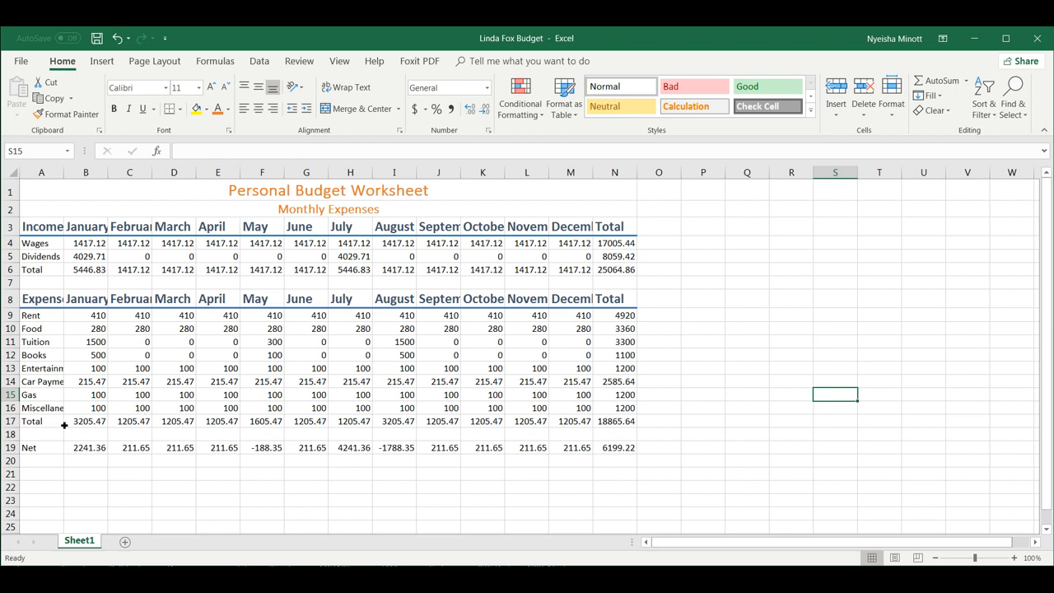
Style the expenses Total row A17:N17 with the Total cell style.
{"action": "left_click", "coordinate": [39, 426]}
{"action": "left_click_drag", "start_coordinate": [39, 426], "coordinate": [610, 420]}
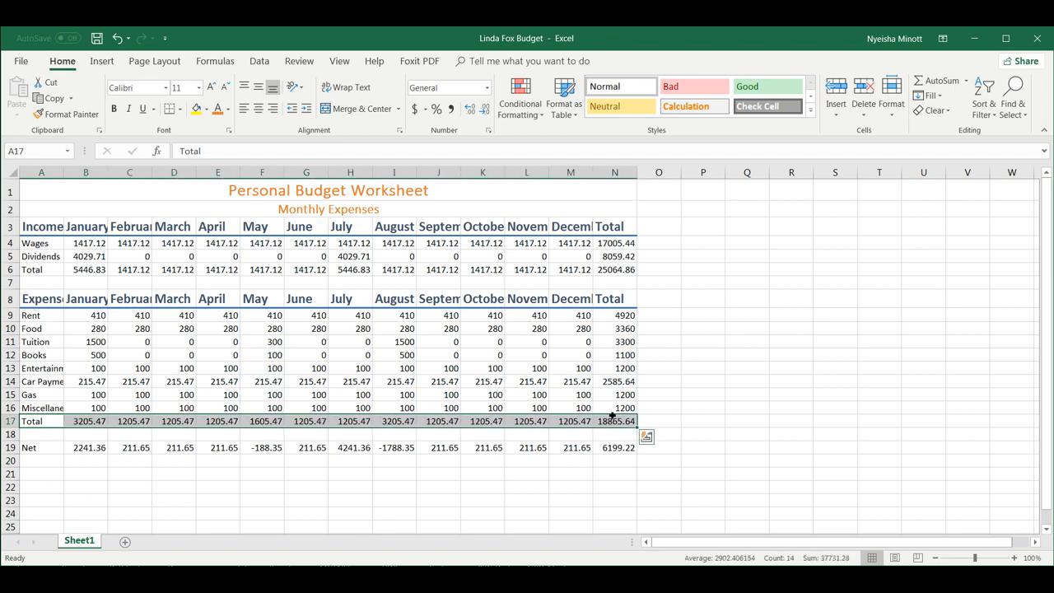
{"action": "left_click", "coordinate": [811, 112]}
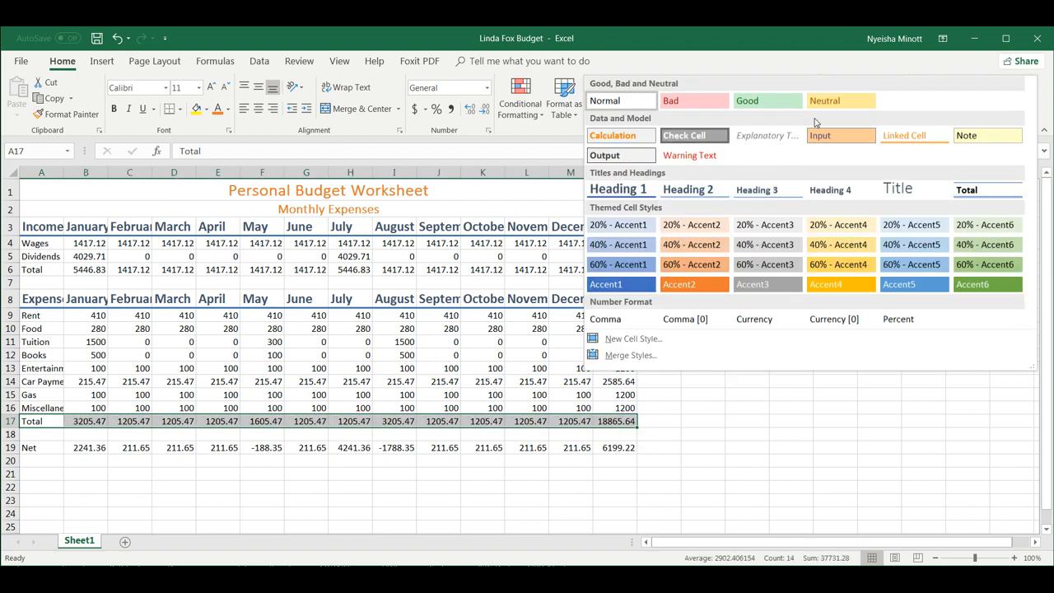
{"action": "left_click", "coordinate": [972, 192]}
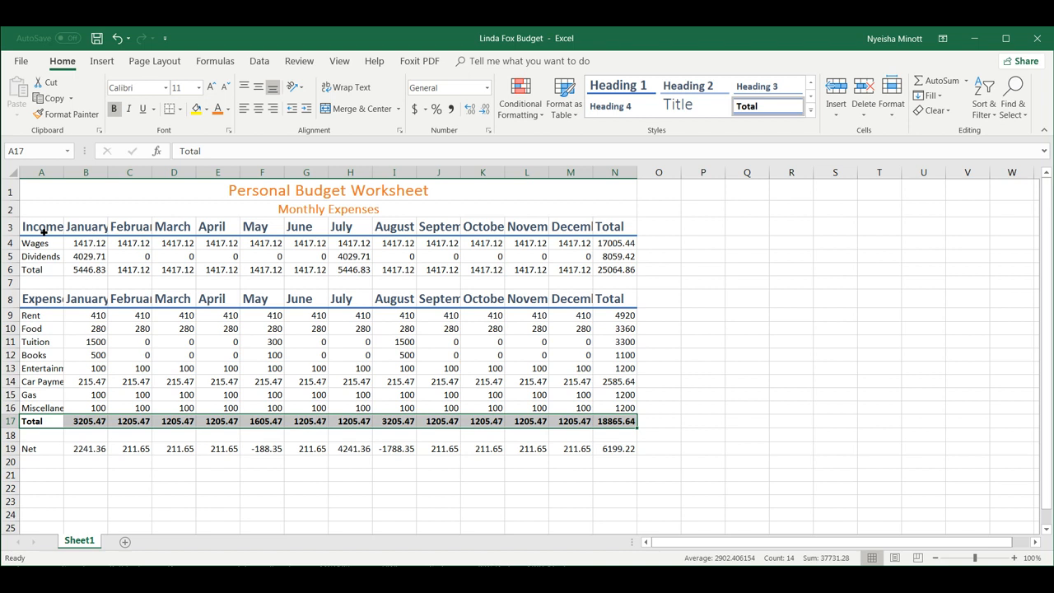
Center-align both header rows, A3:N3 and A8:N8, together.
{"action": "left_click_drag", "start_coordinate": [41, 302], "coordinate": [626, 301]}
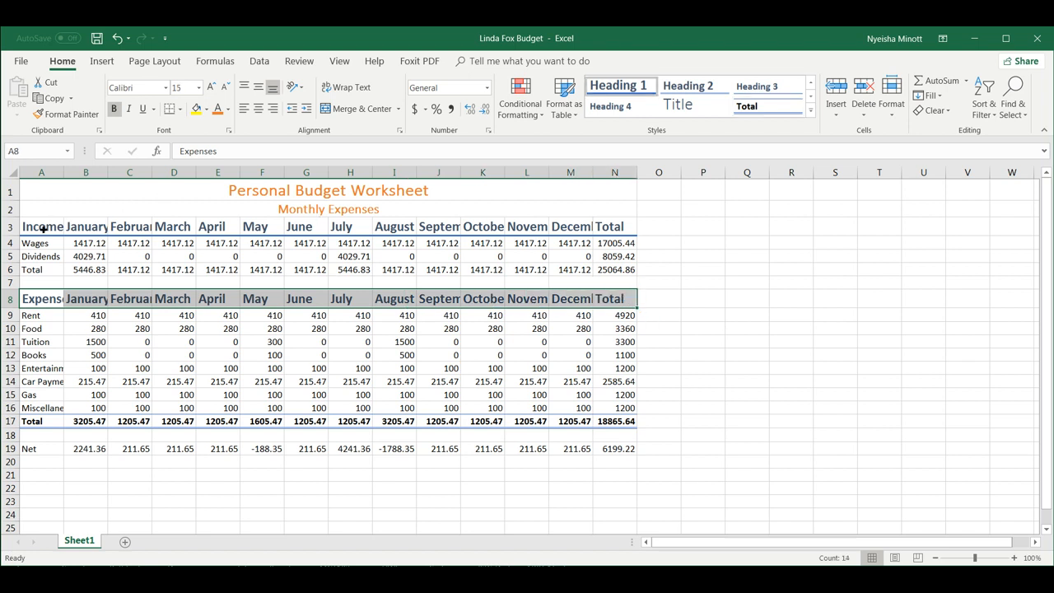
{"action": "left_click_drag", "start_coordinate": [43, 229], "coordinate": [618, 231]}
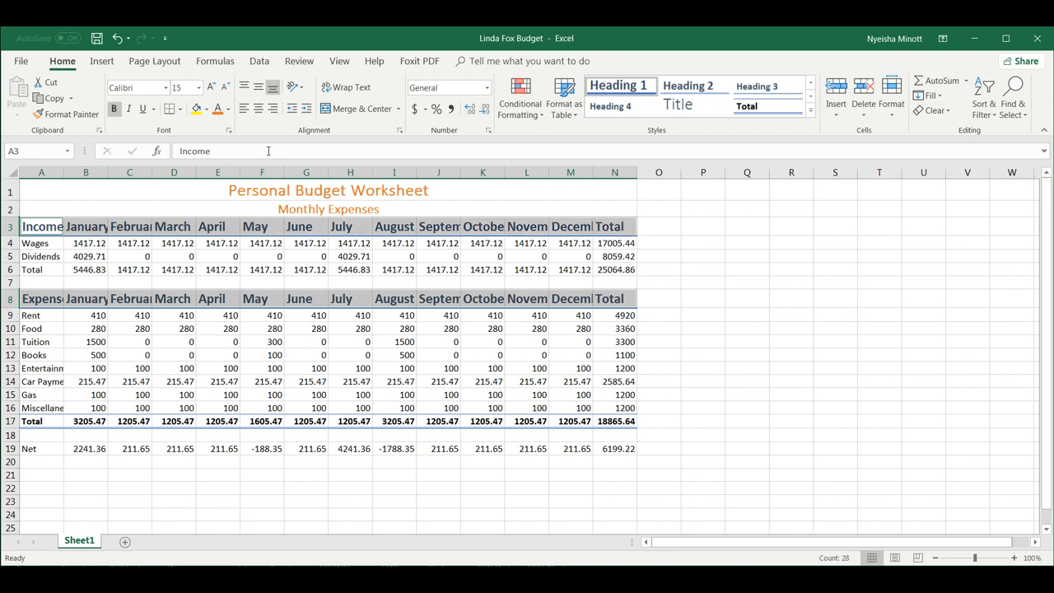
{"action": "left_click", "coordinate": [257, 109]}
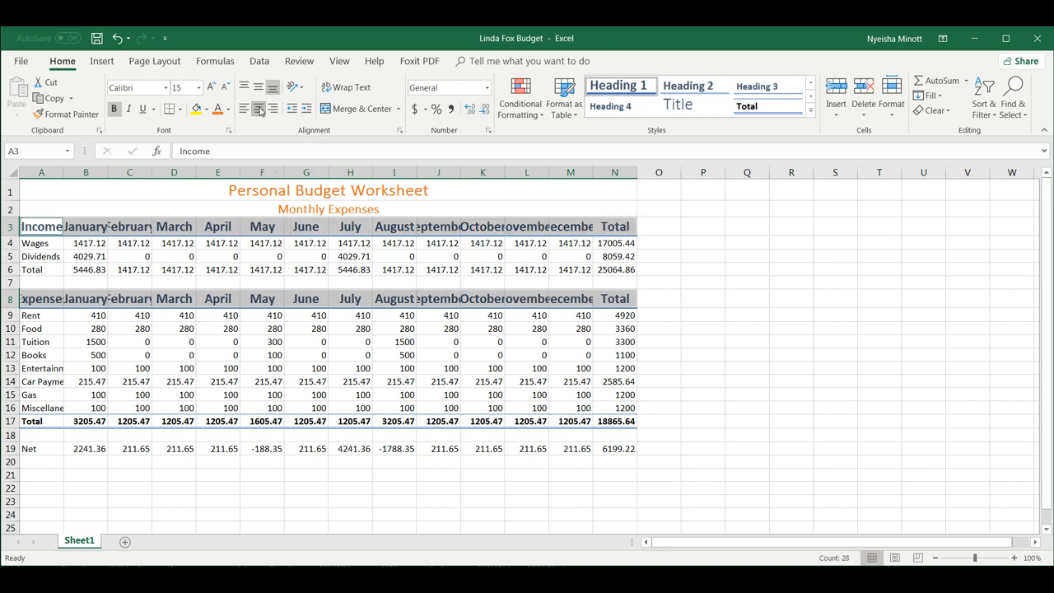
{"action": "left_click", "coordinate": [807, 356]}
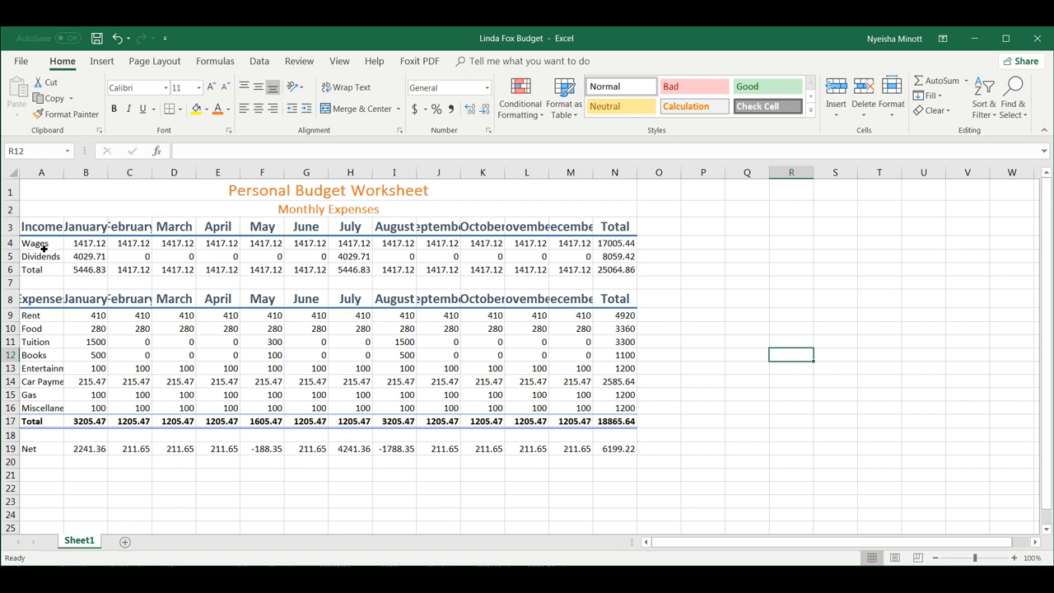
Apply 20% - Accent2 to the Wages, Rent, Tuition, Entertainment and Gas rows.
{"action": "left_click_drag", "start_coordinate": [44, 244], "coordinate": [633, 247]}
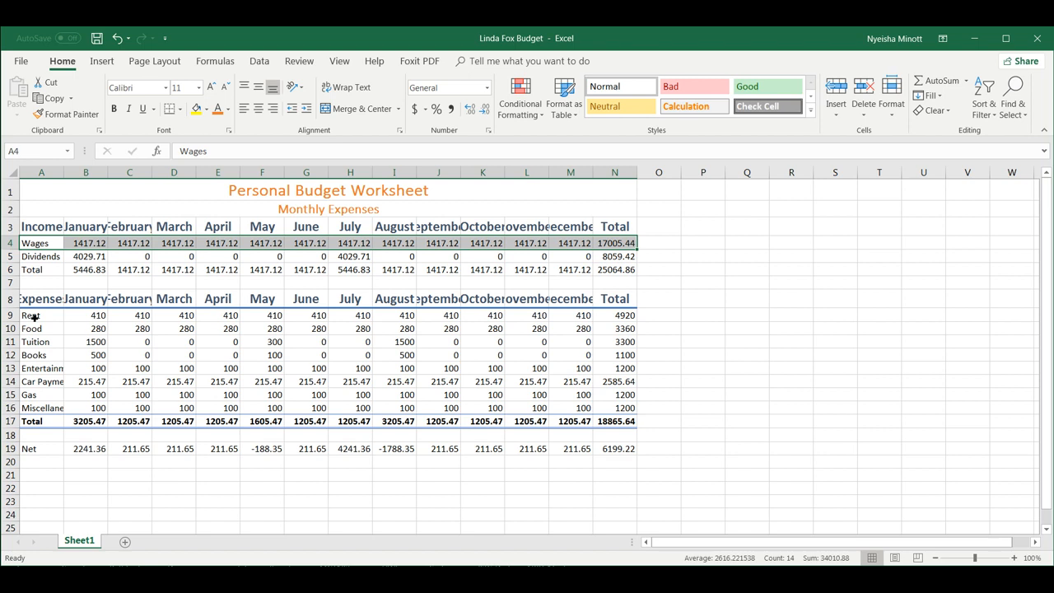
{"action": "left_click_drag", "start_coordinate": [33, 316], "coordinate": [631, 316]}
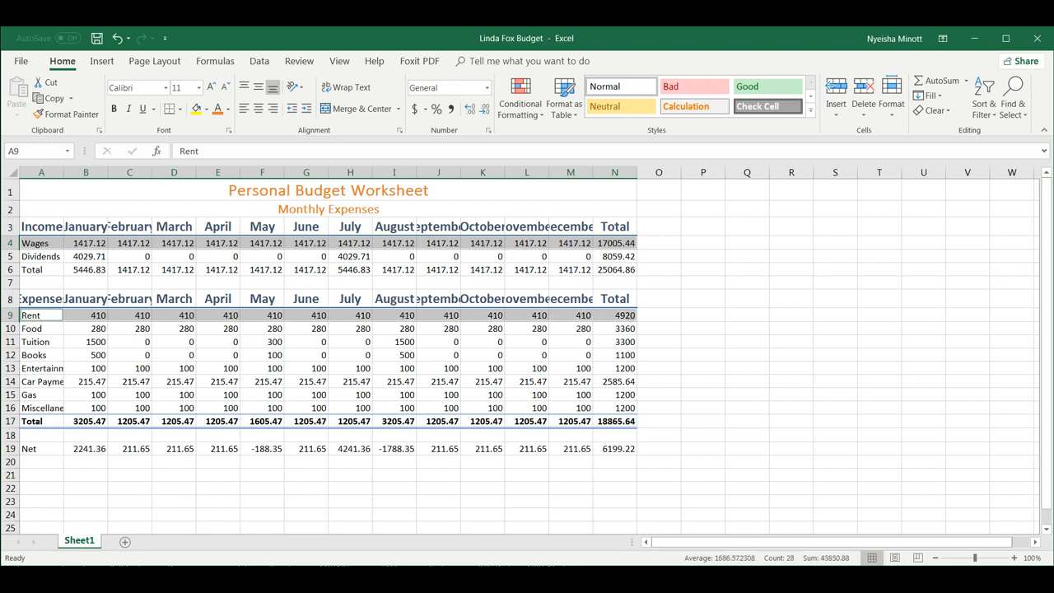
{"action": "left_click_drag", "start_coordinate": [33, 342], "coordinate": [617, 345]}
{"action": "left_click_drag", "start_coordinate": [27, 372], "coordinate": [613, 370]}
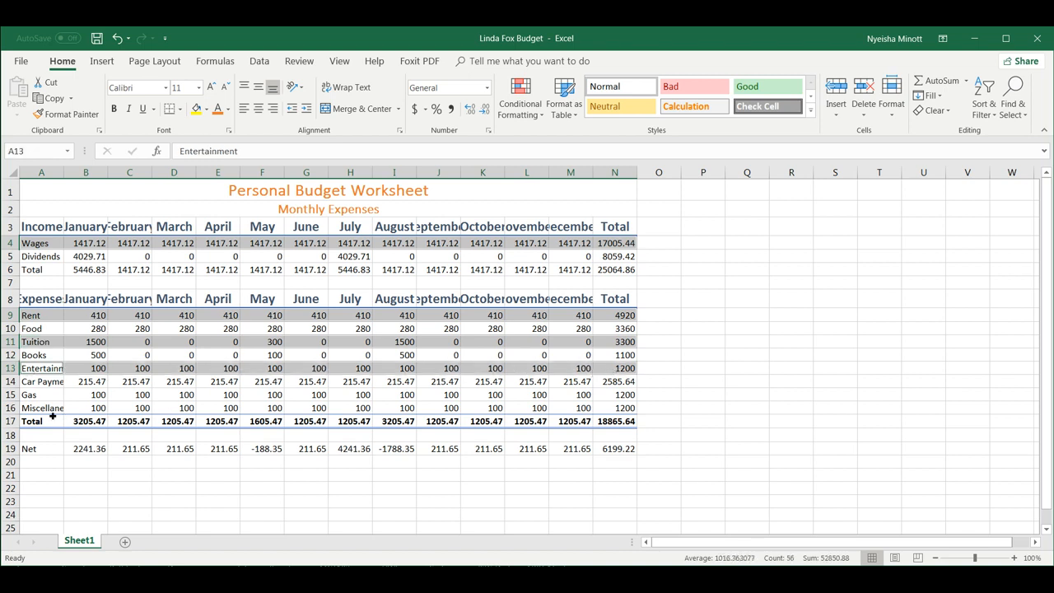
{"action": "left_click_drag", "start_coordinate": [31, 396], "coordinate": [618, 400]}
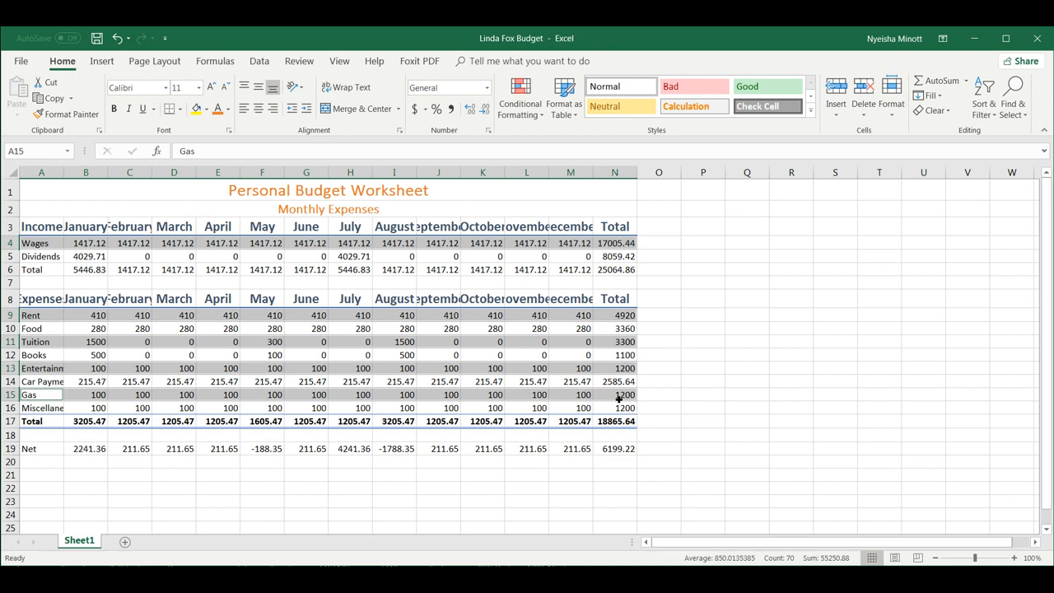
{"action": "left_click", "coordinate": [810, 113]}
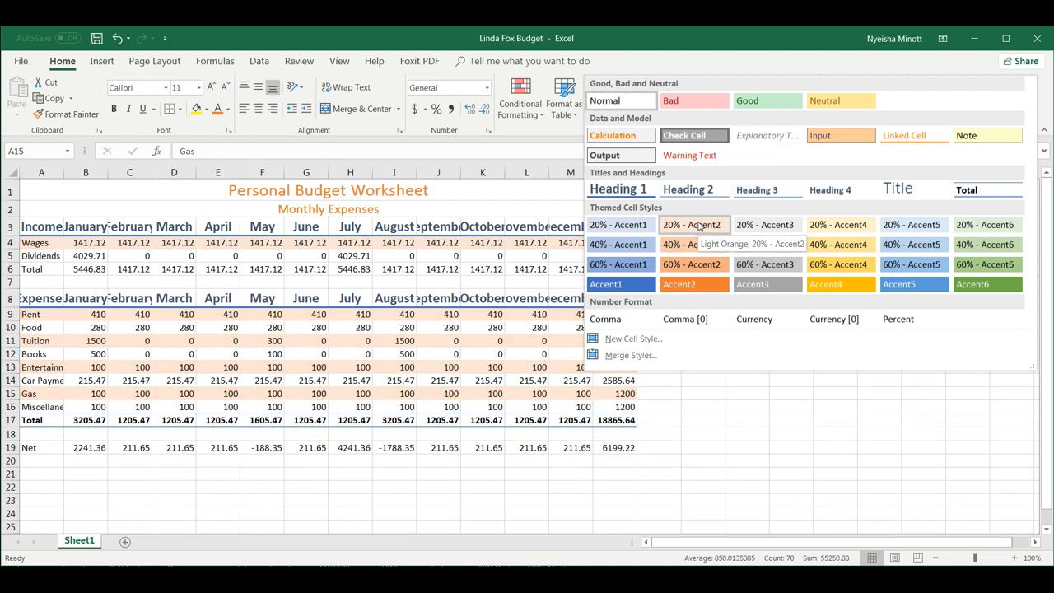
{"action": "left_click", "coordinate": [698, 225]}
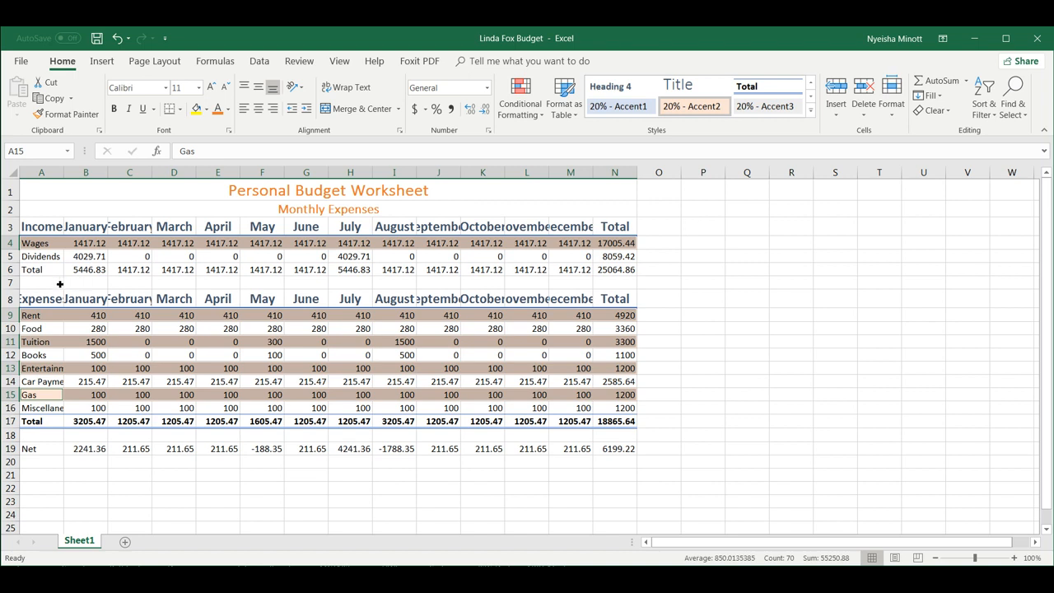
Give the income Total row 6 the Total cell style.
{"action": "left_click_drag", "start_coordinate": [34, 271], "coordinate": [639, 272]}
{"action": "left_click", "coordinate": [810, 109]}
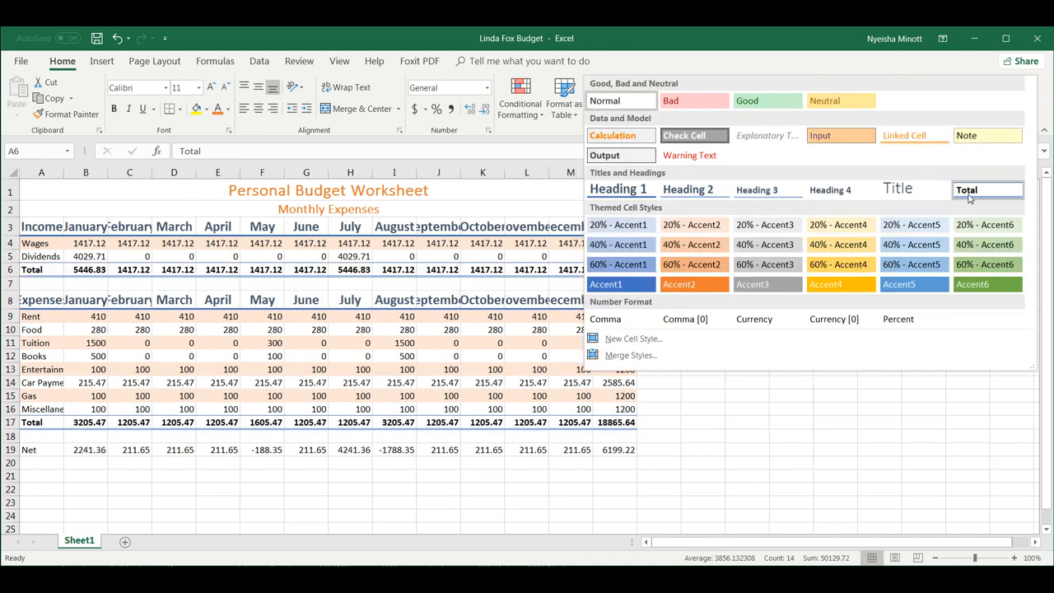
{"action": "left_click", "coordinate": [969, 197]}
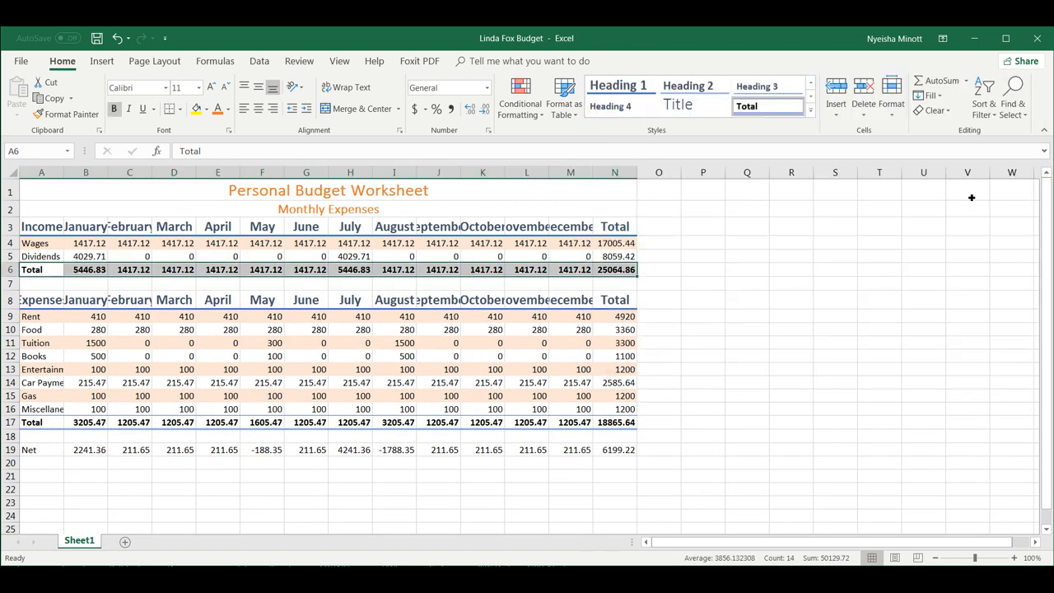
{"action": "left_click", "coordinate": [823, 381]}
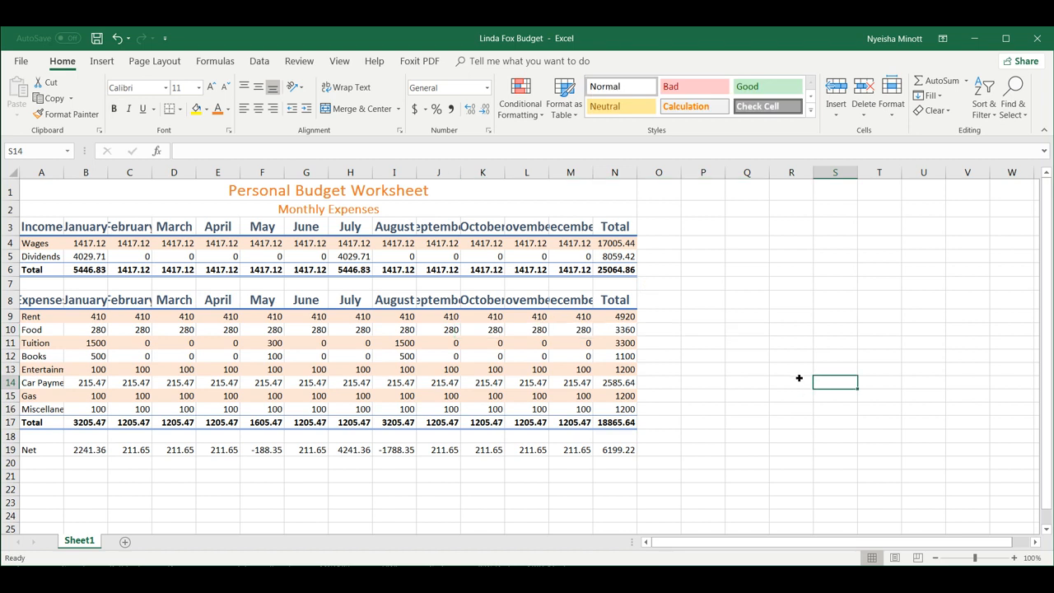
Apply 40% - Accent2 to the Dividends, Food, Books, Car Payment and Miscellaneous rows.
{"action": "left_click", "coordinate": [34, 258]}
{"action": "left_click_drag", "start_coordinate": [36, 259], "coordinate": [613, 261]}
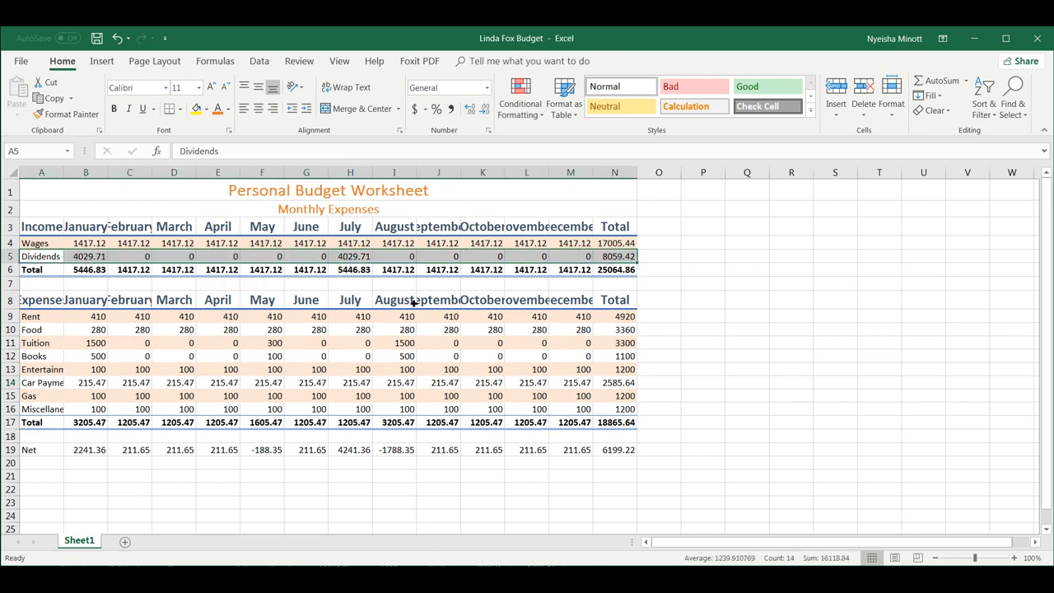
{"action": "left_click_drag", "start_coordinate": [33, 330], "coordinate": [607, 332]}
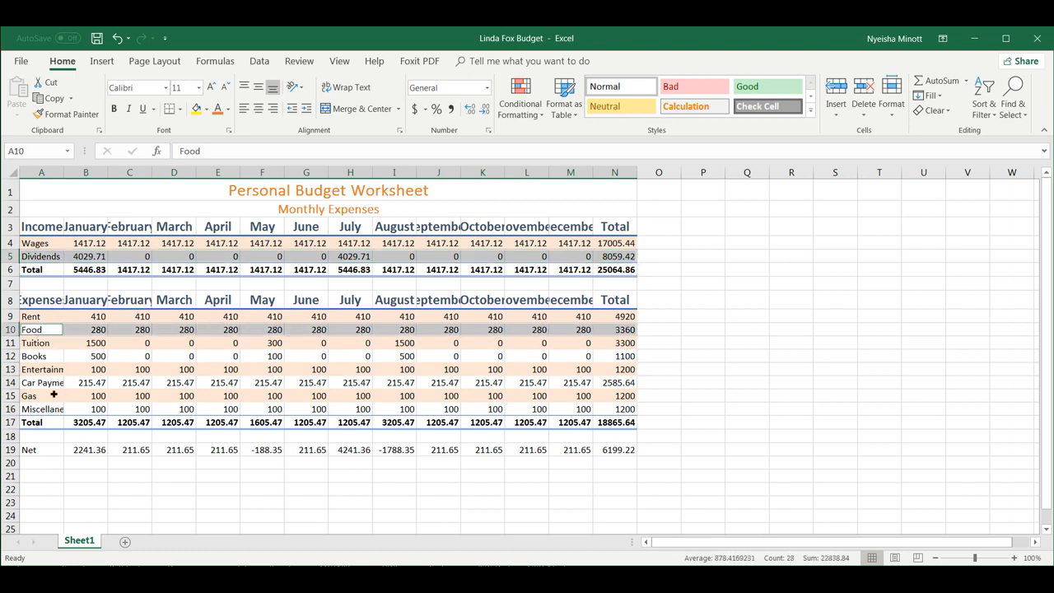
{"action": "left_click_drag", "start_coordinate": [30, 357], "coordinate": [623, 358]}
{"action": "left_click_drag", "start_coordinate": [45, 387], "coordinate": [618, 389]}
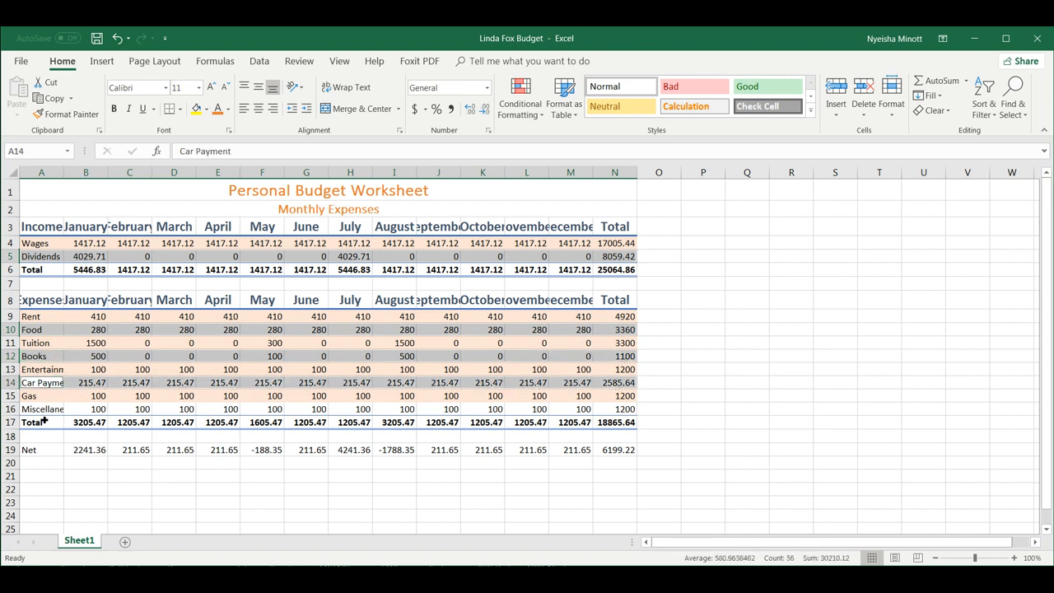
{"action": "left_click_drag", "start_coordinate": [33, 410], "coordinate": [627, 408]}
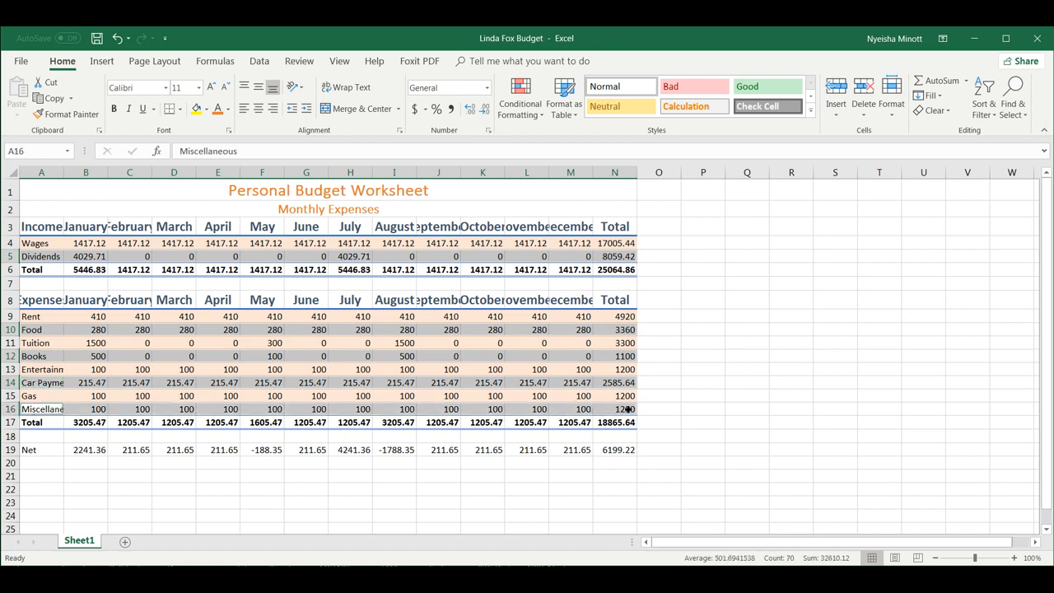
{"action": "left_click", "coordinate": [810, 109]}
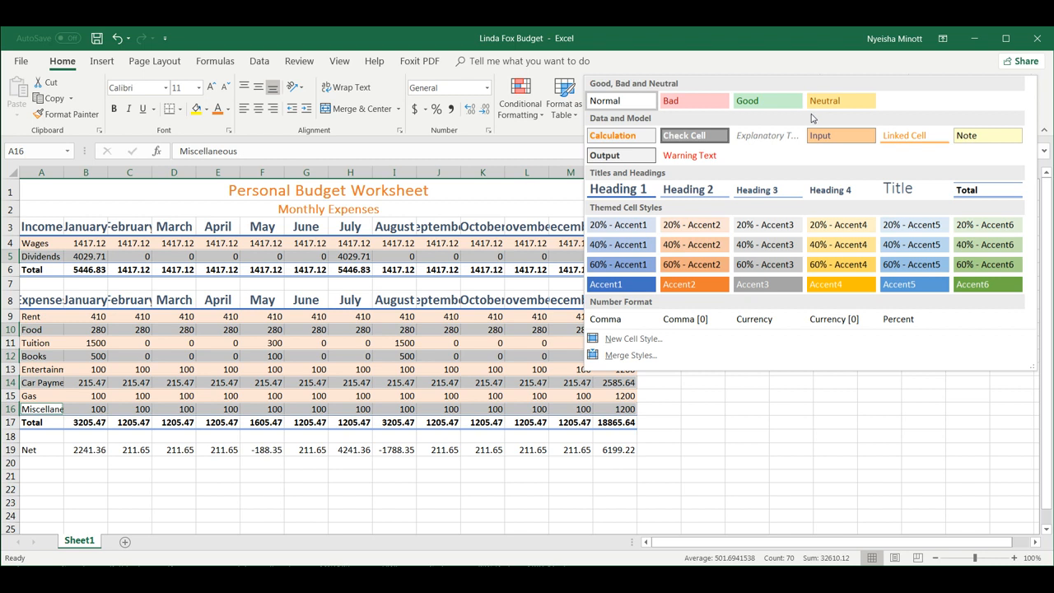
{"action": "left_click", "coordinate": [701, 252]}
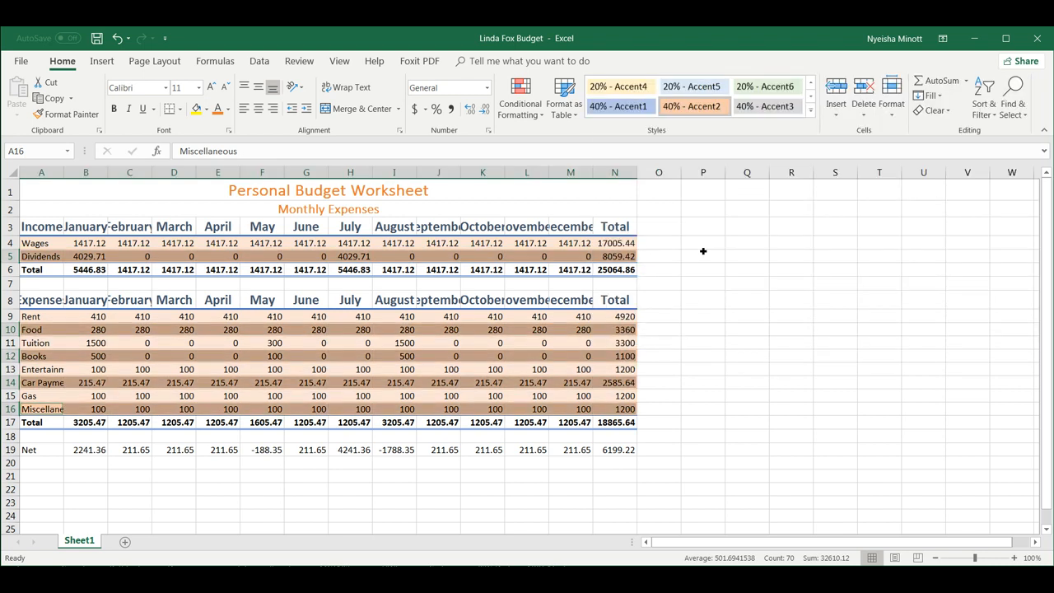
{"action": "left_click", "coordinate": [703, 354]}
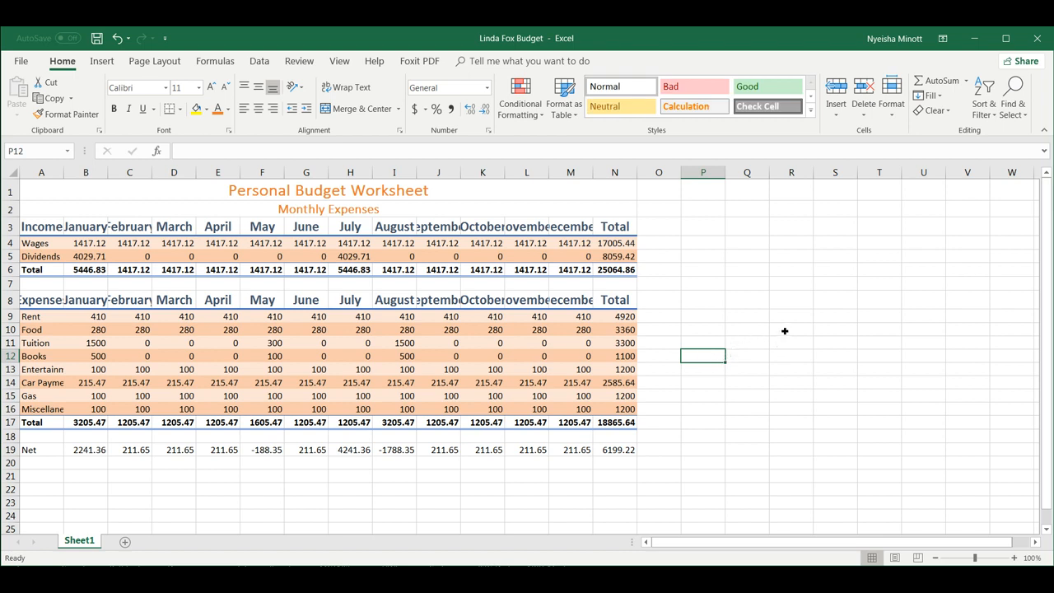
Give Net row A19:N19 the solid orange Accent2 style and save the workbook.
{"action": "left_click", "coordinate": [36, 451]}
{"action": "left_click_drag", "start_coordinate": [36, 452], "coordinate": [609, 463]}
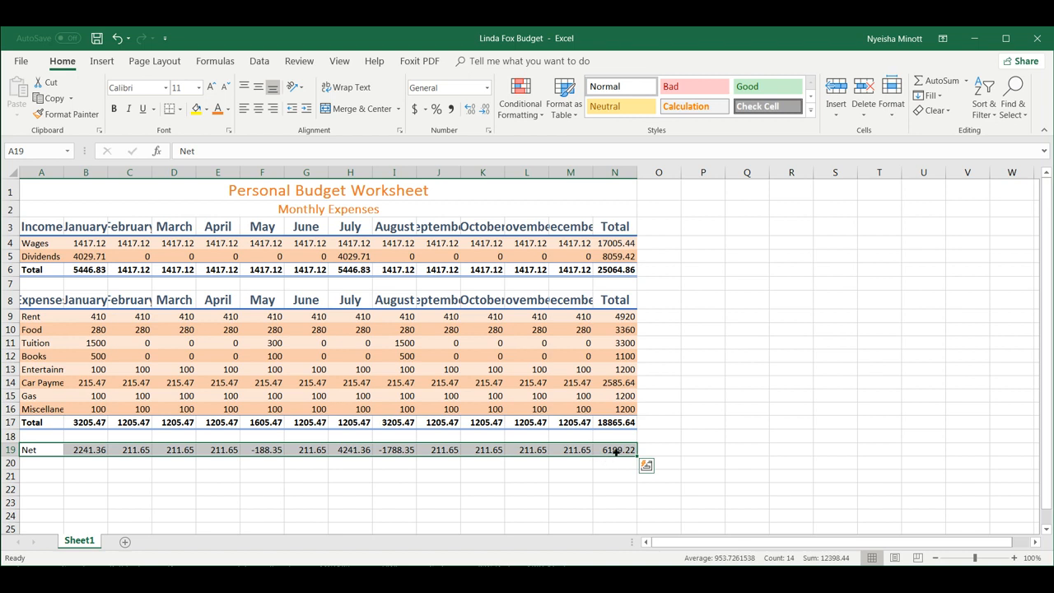
{"action": "left_click", "coordinate": [810, 109]}
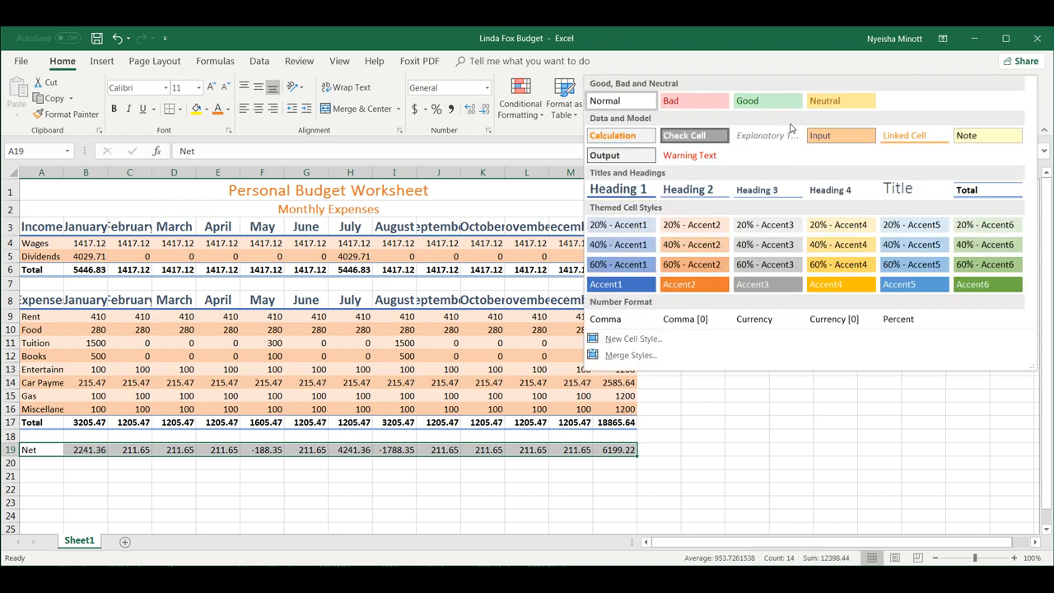
{"action": "left_click", "coordinate": [679, 287]}
{"action": "left_click", "coordinate": [682, 355]}
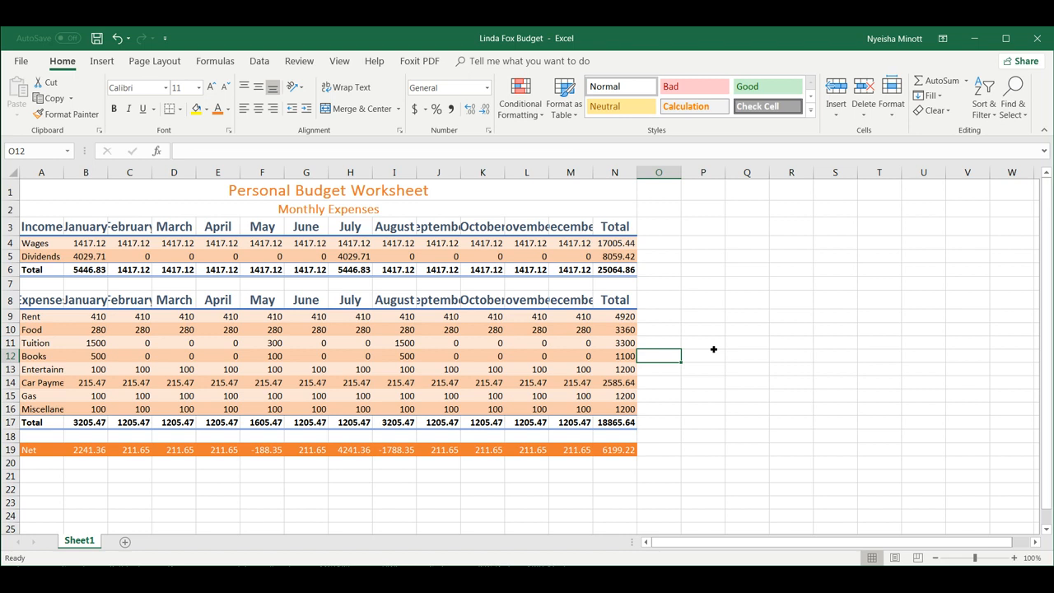
{"action": "key", "text": "ctrl+s"}
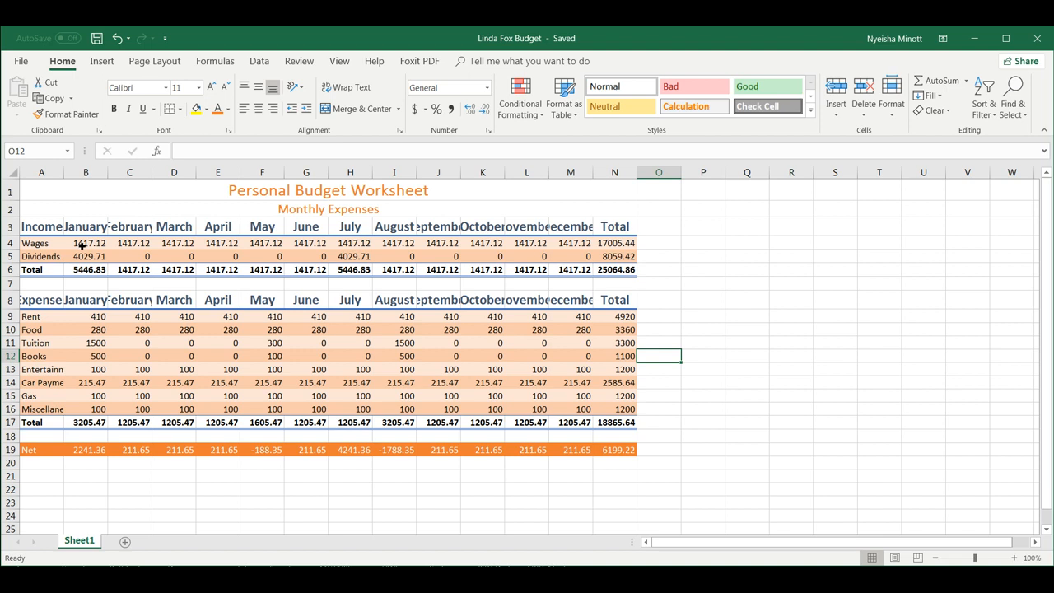
Apply dollar Accounting Number Format to B4:N4, B6:N6, B9:N9, B17:N17 and B19:N19.
{"action": "left_click_drag", "start_coordinate": [82, 245], "coordinate": [630, 243]}
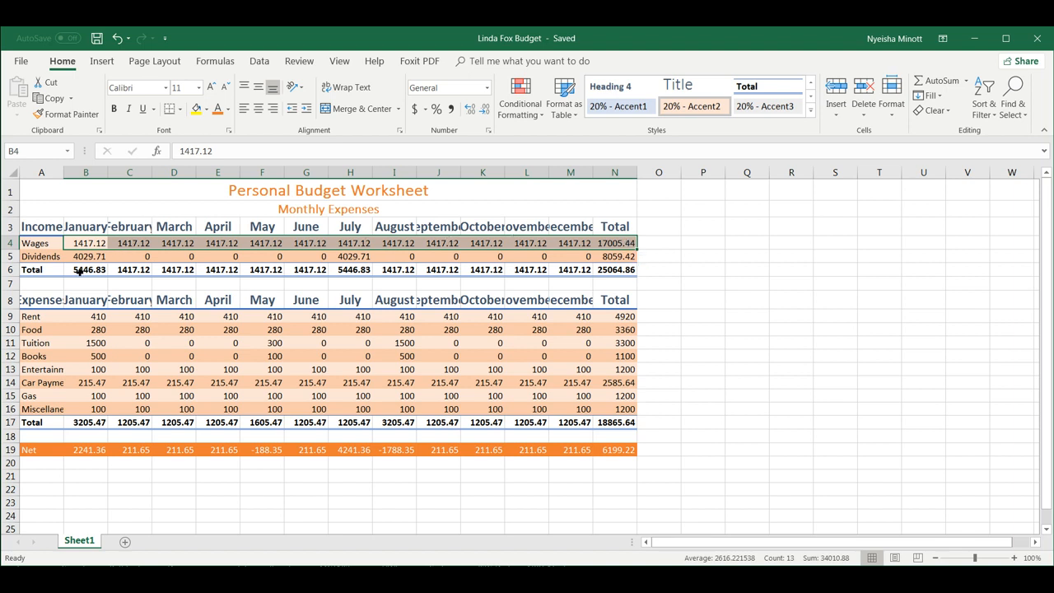
{"action": "left_click_drag", "start_coordinate": [80, 272], "coordinate": [615, 272]}
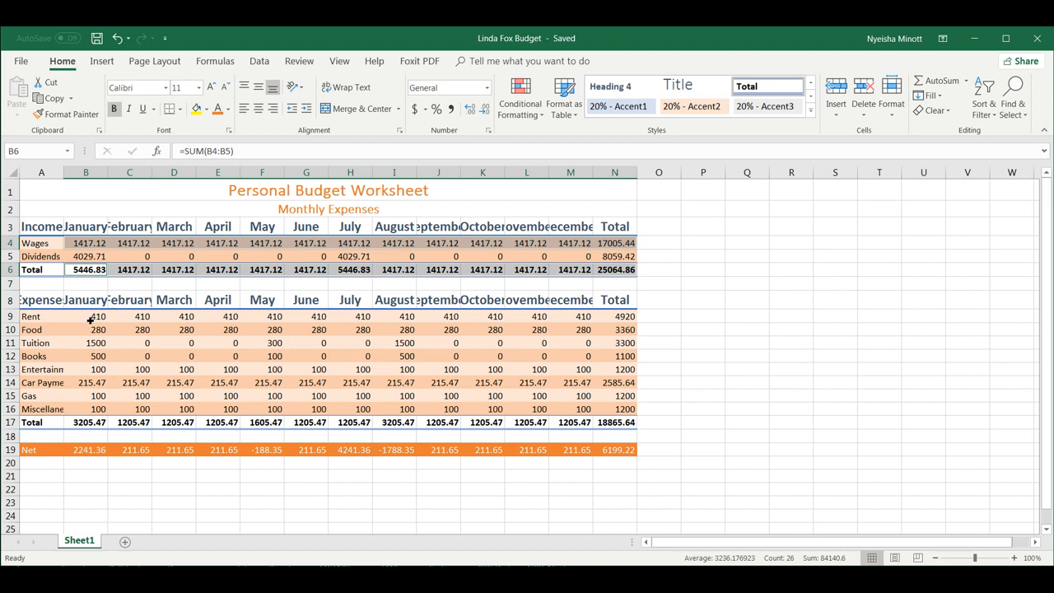
{"action": "left_click_drag", "start_coordinate": [91, 320], "coordinate": [622, 319]}
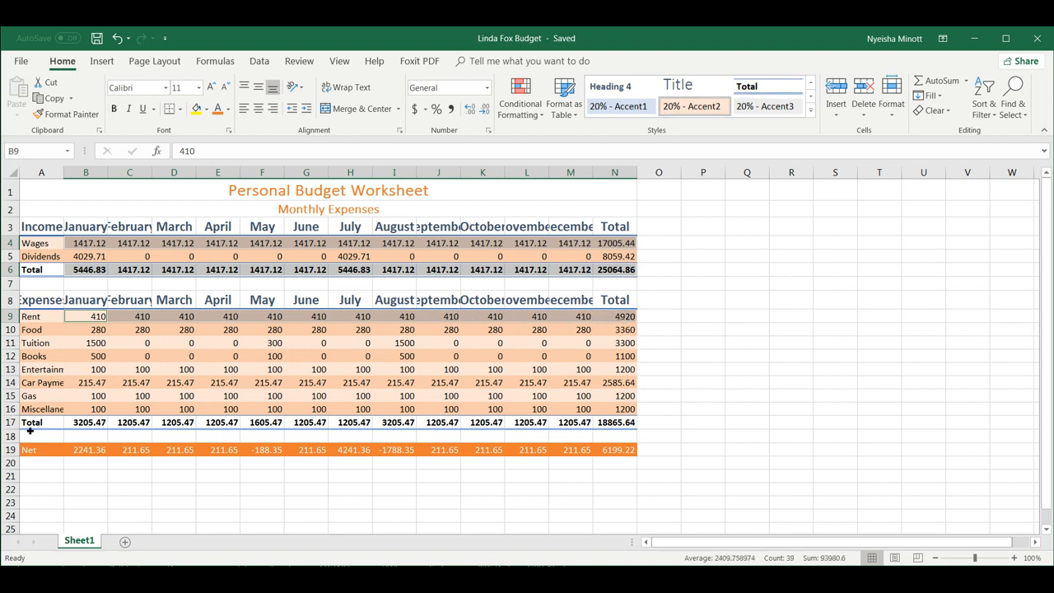
{"action": "left_click_drag", "start_coordinate": [88, 424], "coordinate": [624, 425]}
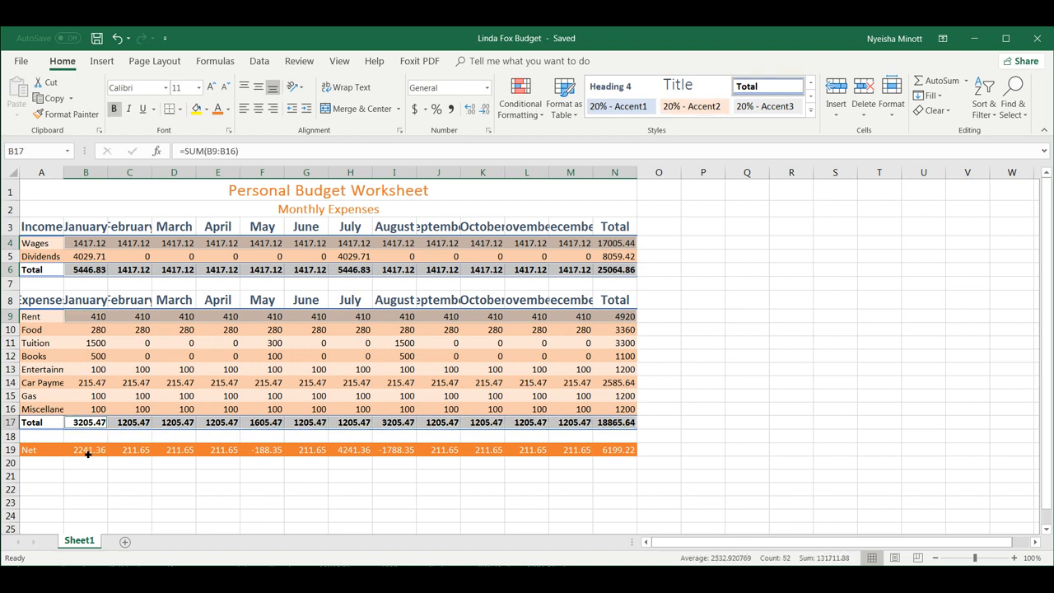
{"action": "left_click_drag", "start_coordinate": [88, 454], "coordinate": [621, 453]}
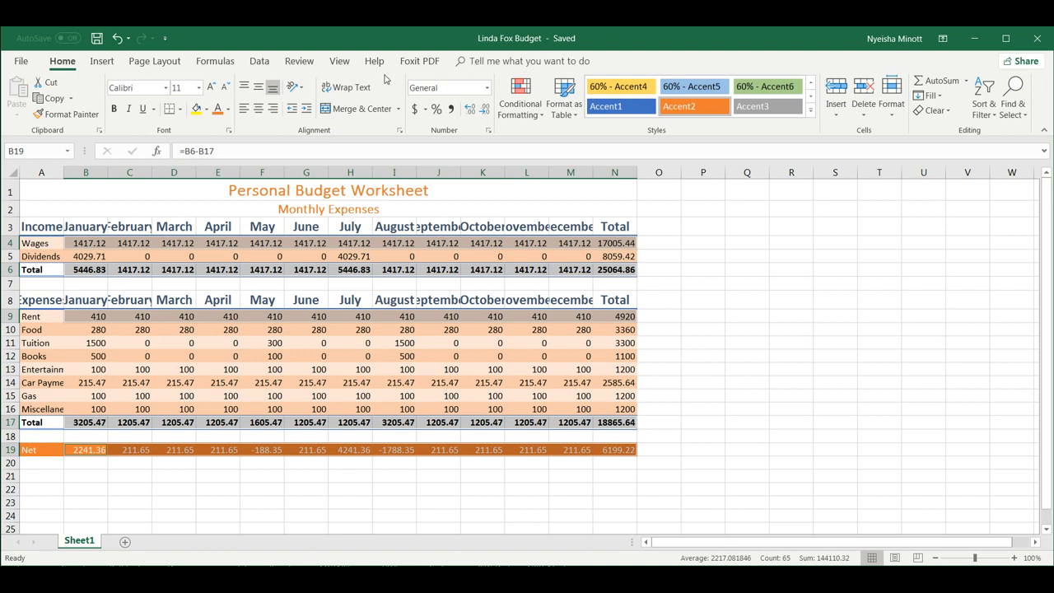
{"action": "left_click", "coordinate": [417, 114]}
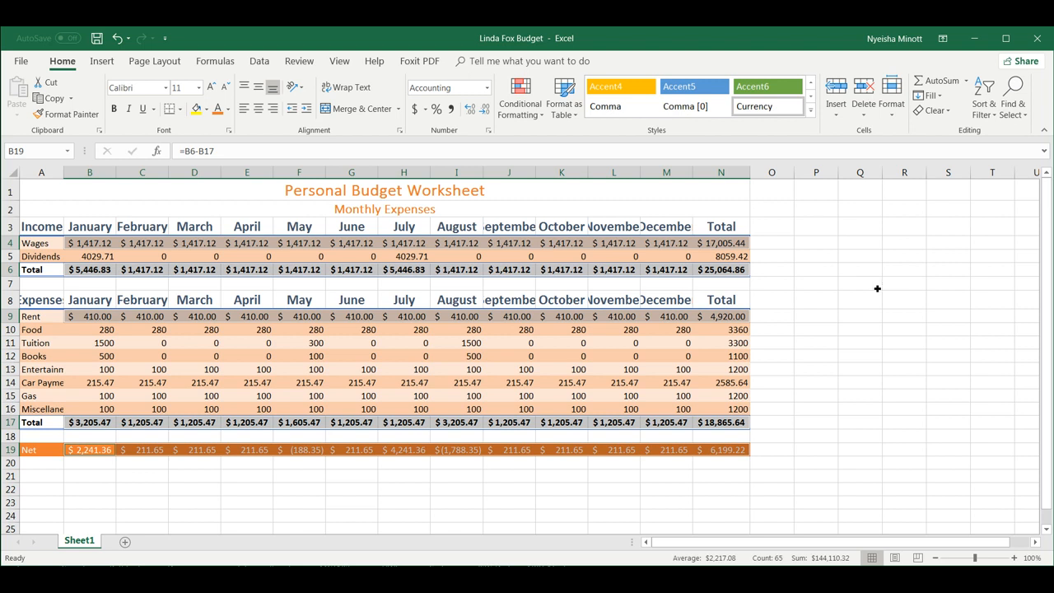
Apply Comma Style to B5:N5 and B10:N16, then deselect the range.
{"action": "left_click_drag", "start_coordinate": [103, 260], "coordinate": [744, 260]}
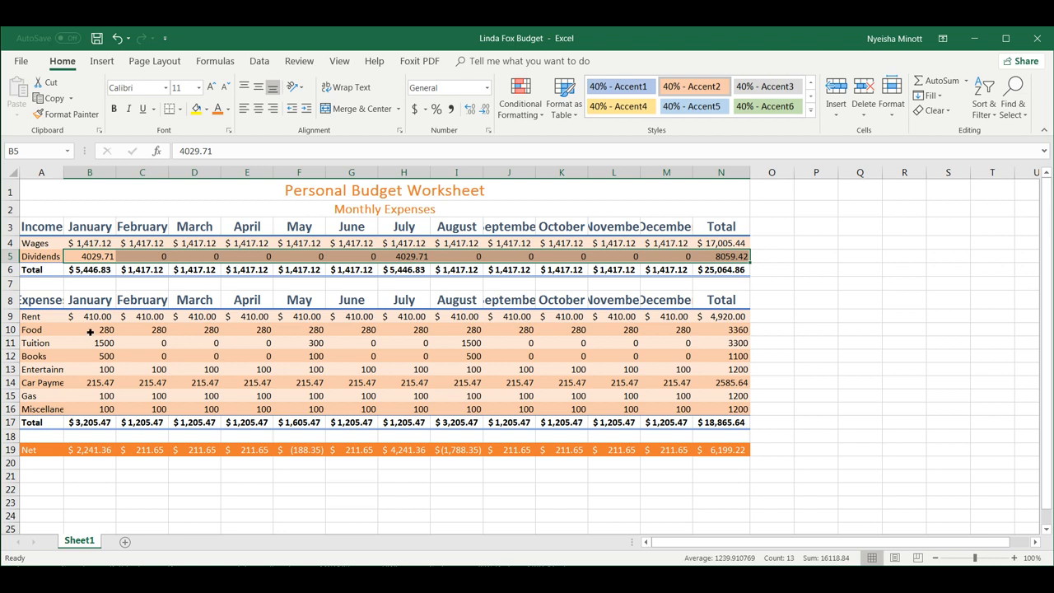
{"action": "left_click_drag", "start_coordinate": [90, 331], "coordinate": [750, 409]}
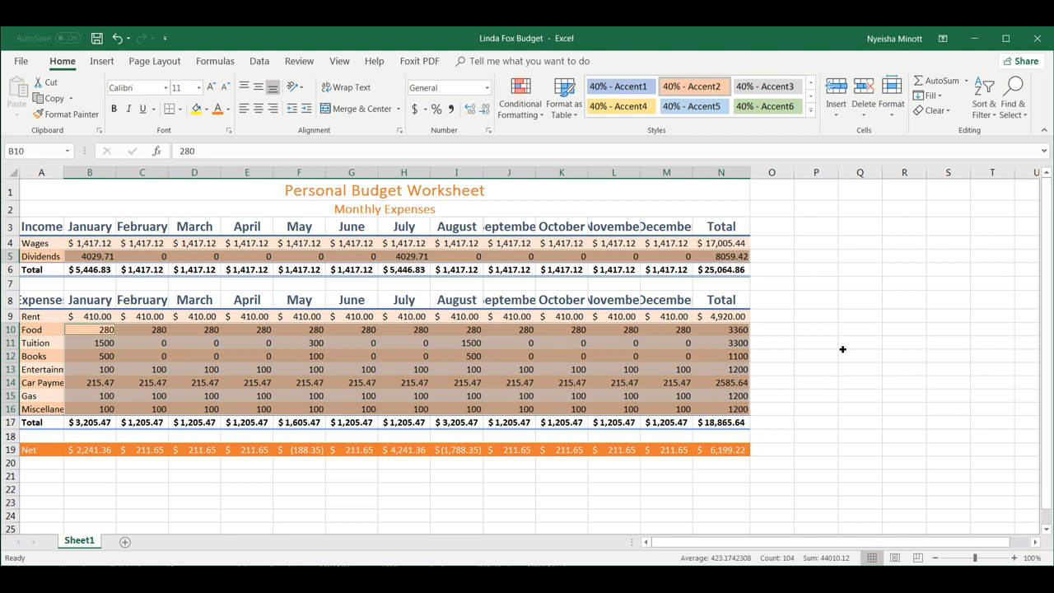
{"action": "left_click", "coordinate": [451, 111]}
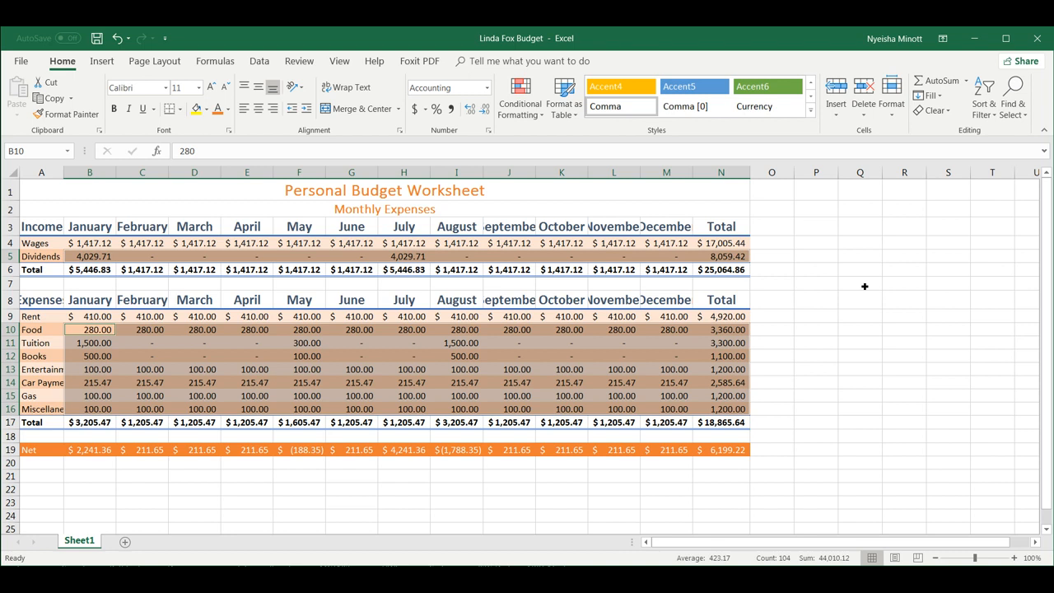
{"action": "left_click", "coordinate": [861, 321]}
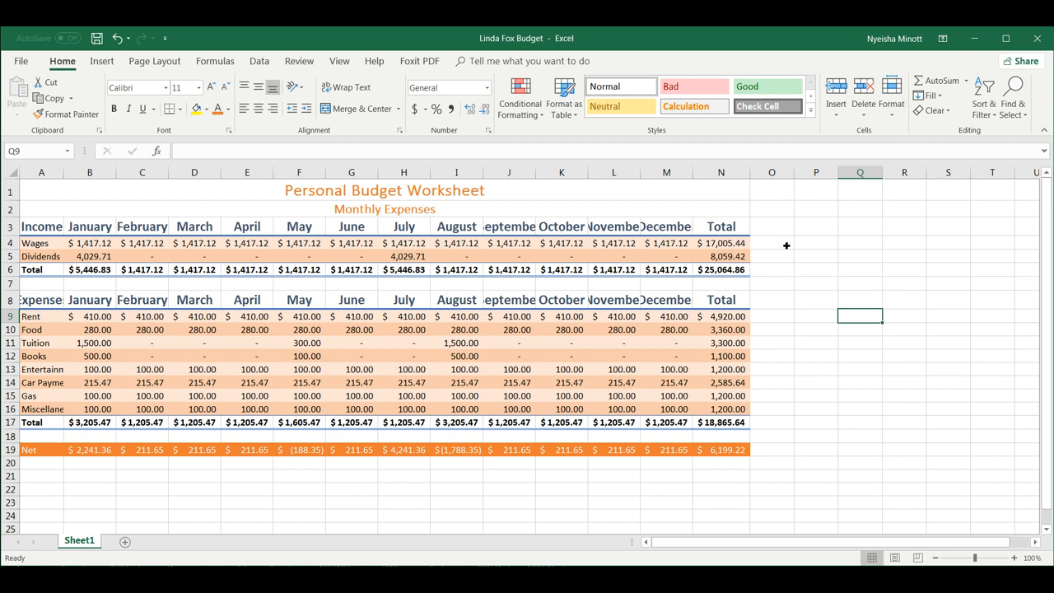
AutoFit column A and columns B through N to their contents, then save the workbook.
{"action": "double_click", "coordinate": [66, 176]}
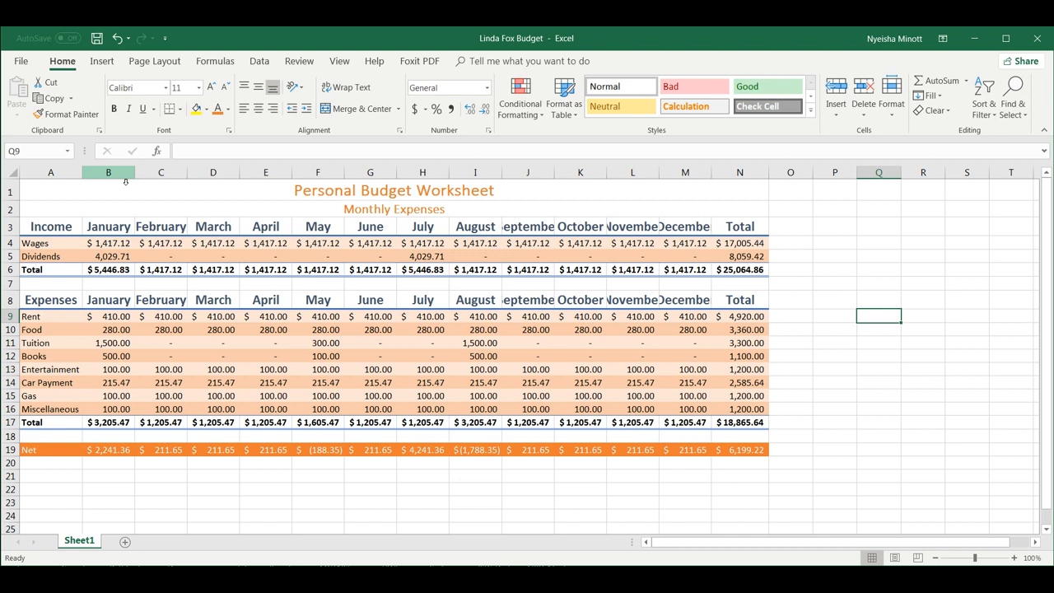
{"action": "left_click_drag", "start_coordinate": [125, 177], "coordinate": [758, 176]}
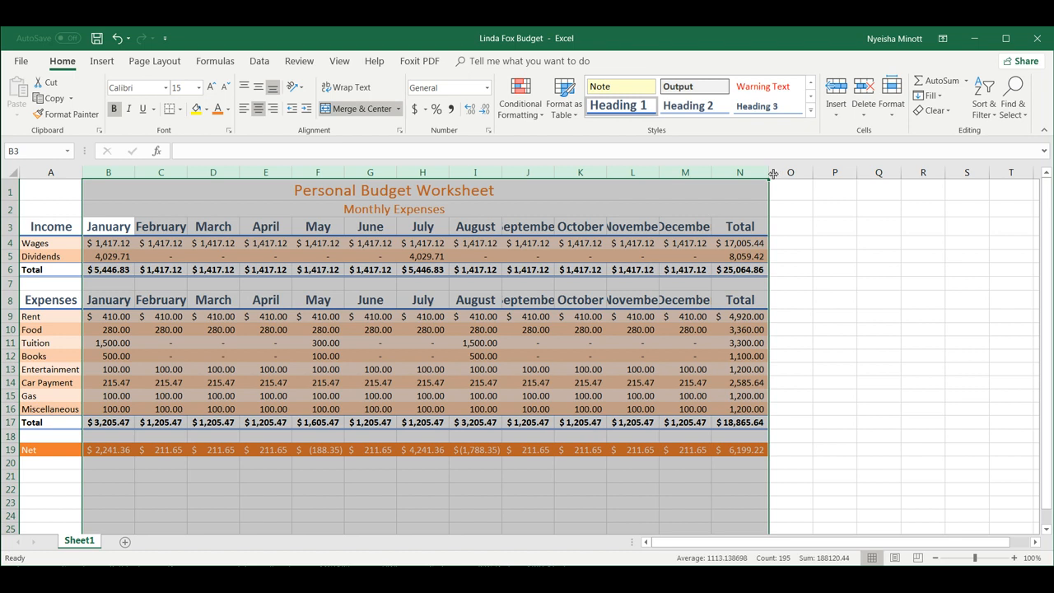
{"action": "double_click", "coordinate": [453, 176]}
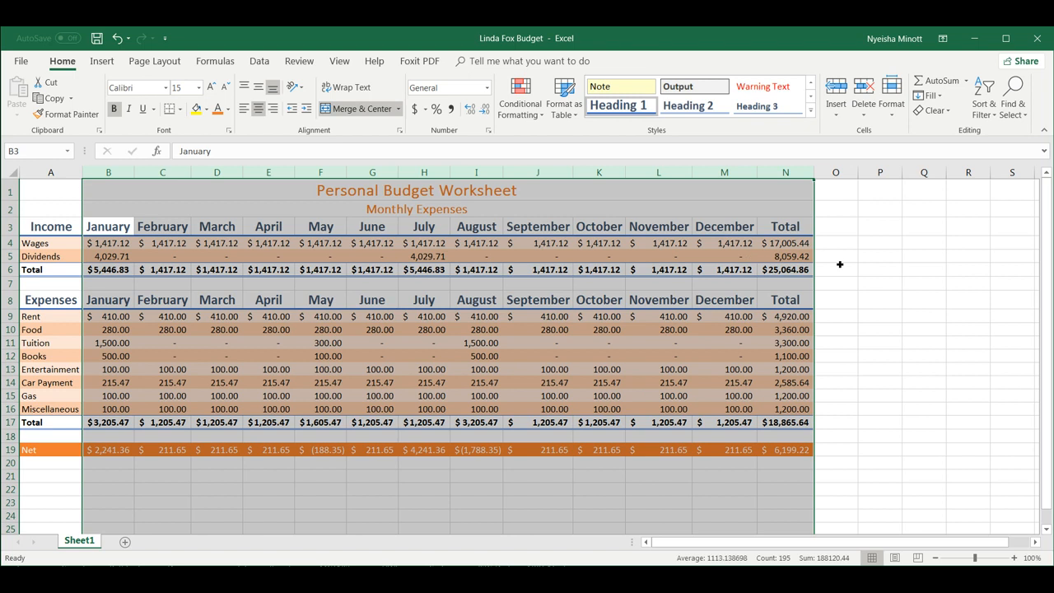
{"action": "left_click", "coordinate": [863, 308]}
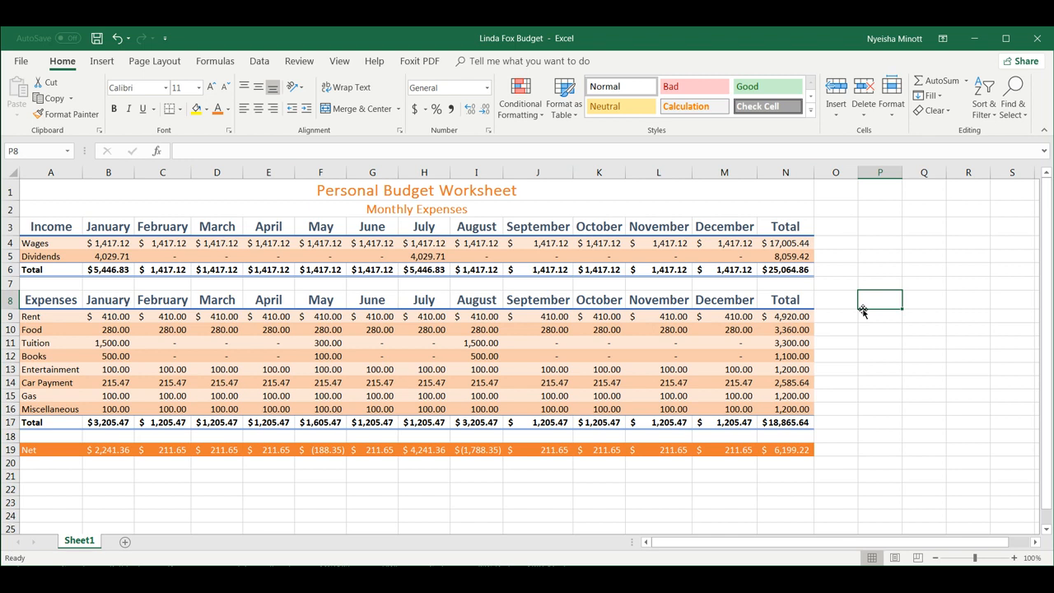
{"action": "key", "text": "ctrl+s"}
Switch the ribbon to the Insert tab.
{"action": "left_click", "coordinate": [102, 62]}
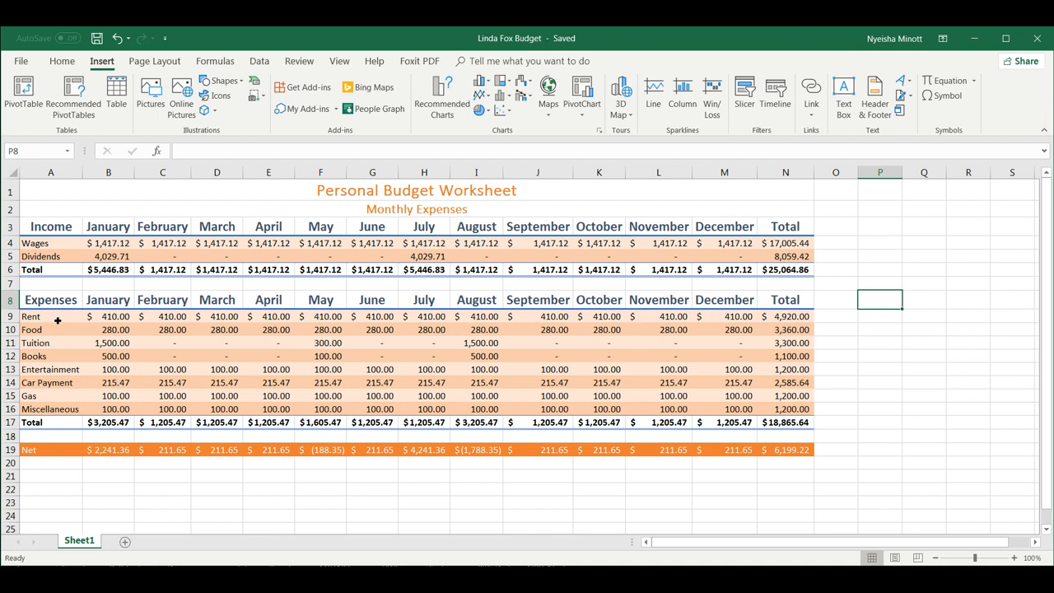
Insert a 3-D pie chart from expense labels A9:A16 and yearly totals N9:N16.
{"action": "left_click_drag", "start_coordinate": [57, 320], "coordinate": [47, 408]}
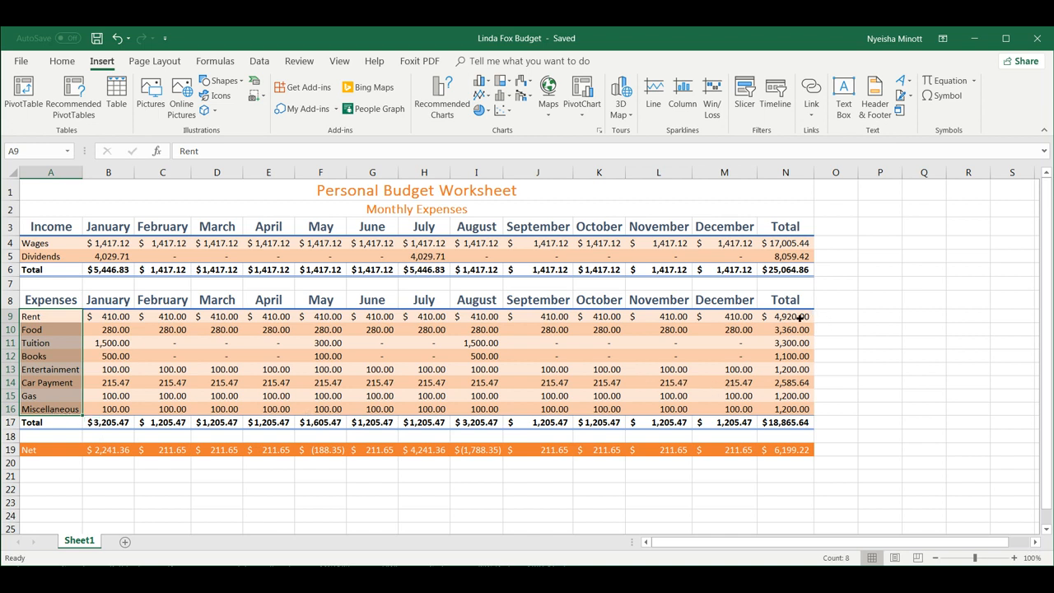
{"action": "left_click_drag", "start_coordinate": [796, 318], "coordinate": [791, 409]}
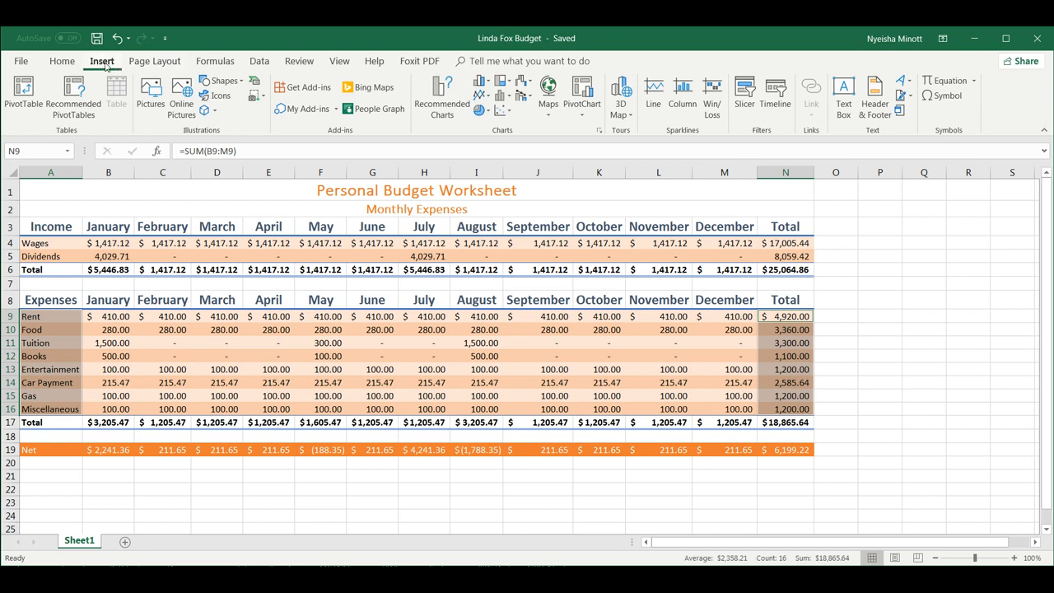
{"action": "left_click", "coordinate": [484, 111]}
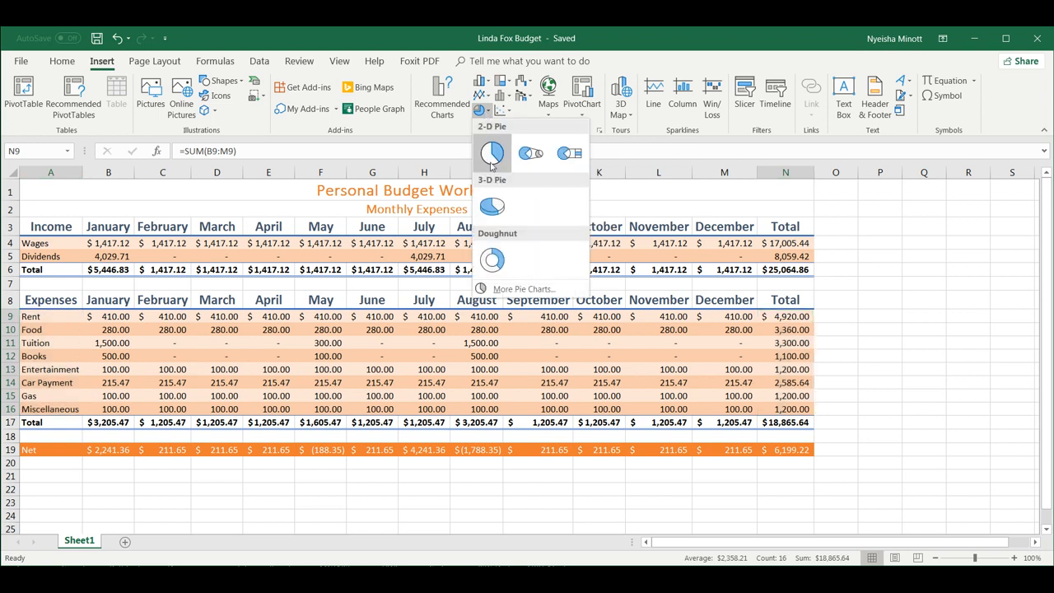
{"action": "left_click", "coordinate": [492, 207]}
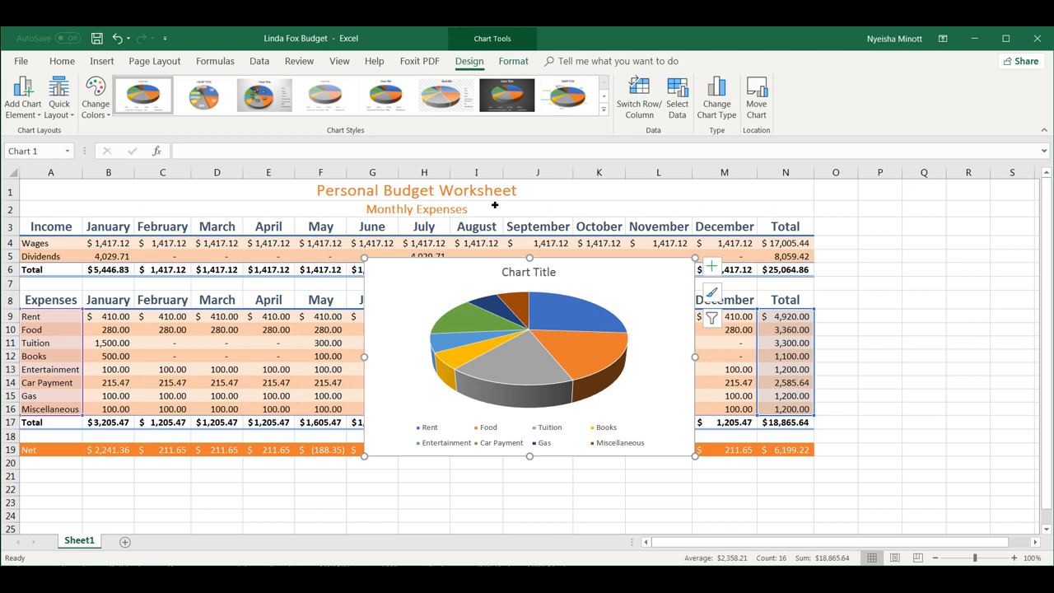
Replace the chart's placeholder title text with 'Monthly Expenses'.
{"action": "left_click", "coordinate": [544, 274]}
{"action": "left_click", "coordinate": [542, 275]}
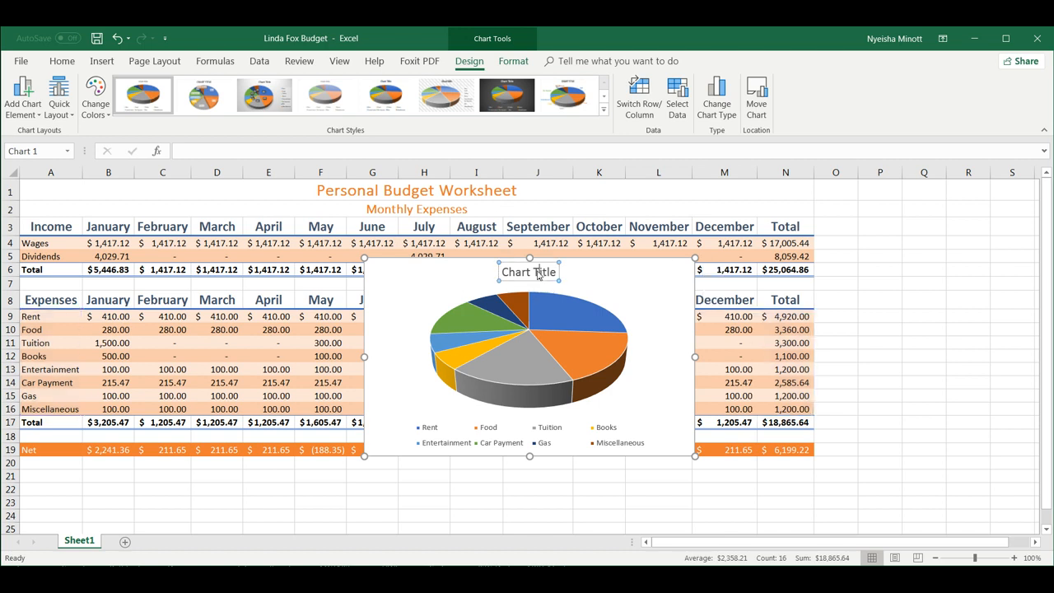
{"action": "double_click", "coordinate": [542, 275]}
{"action": "left_click", "coordinate": [523, 275]}
{"action": "left_click_drag", "start_coordinate": [503, 275], "coordinate": [562, 284]}
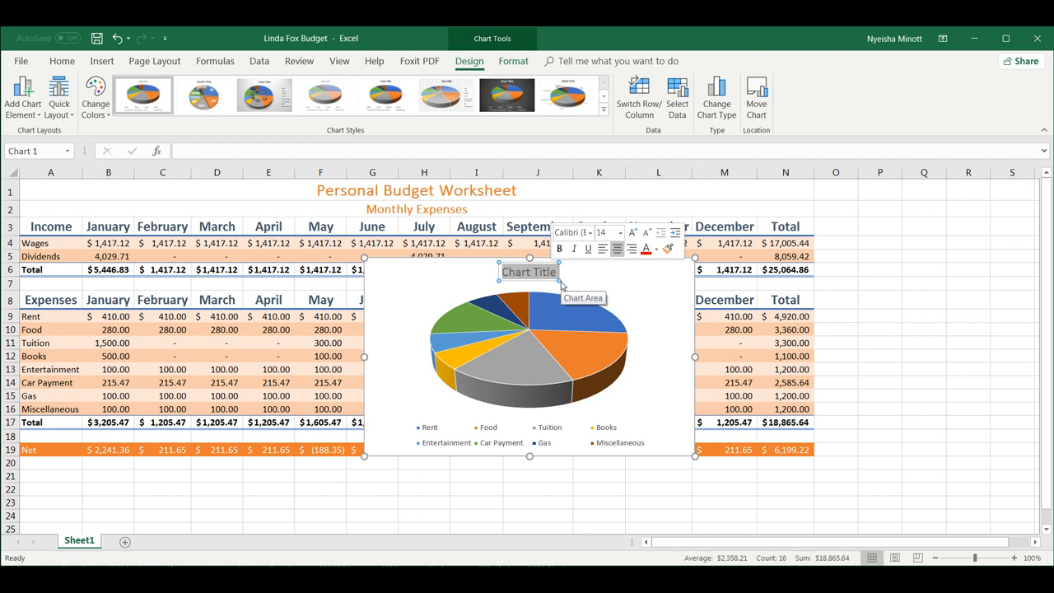
{"action": "type", "text": "MOnth"}
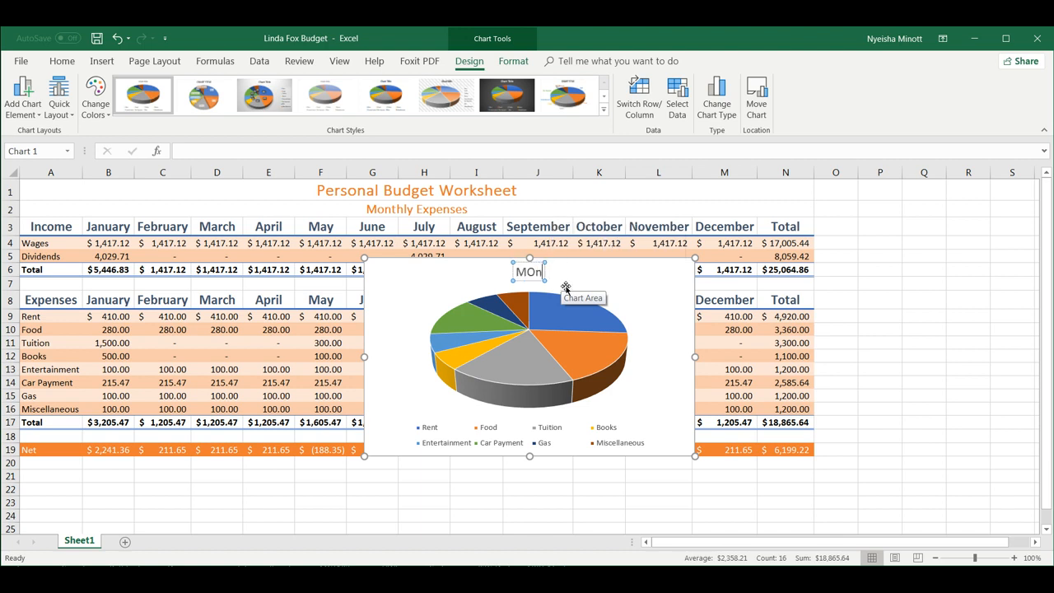
{"action": "key", "text": "BackSpace"}
{"action": "key", "text": "BackSpace"}
{"action": "key", "text": "BackSpace"}
{"action": "key", "text": "BackSpace"}
{"action": "type", "text": "onthly ex"}
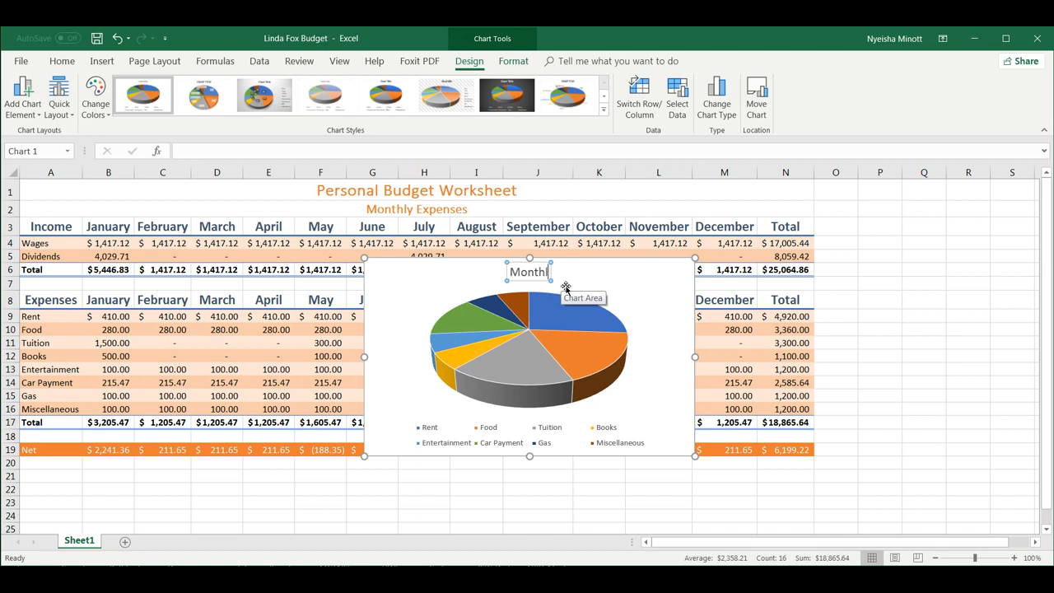
{"action": "key", "text": "BackSpace"}
{"action": "key", "text": "BackSpace"}
{"action": "type", "text": "Expenses"}
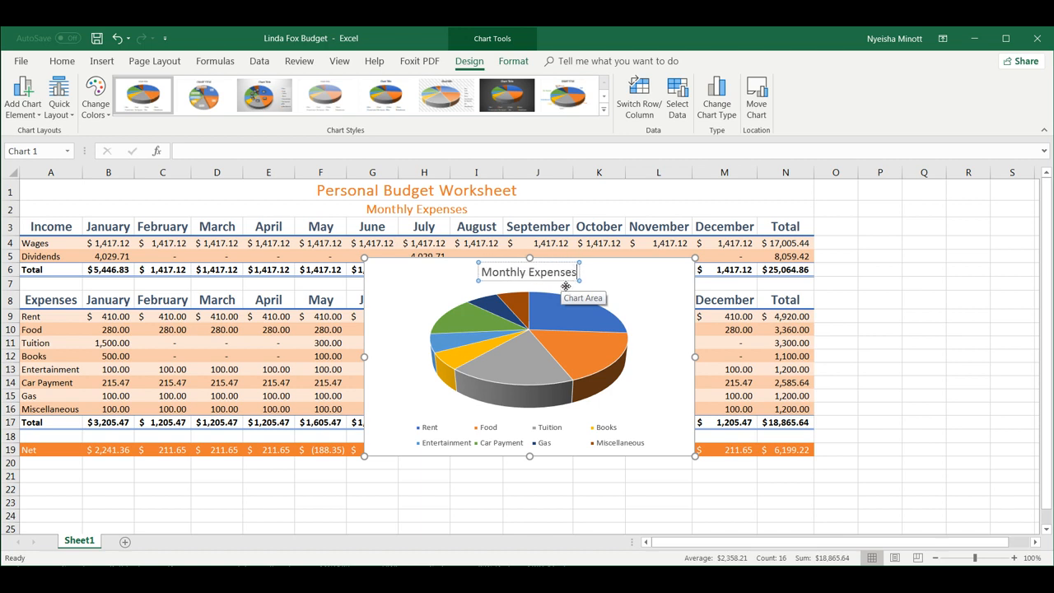
{"action": "key", "text": "Return"}
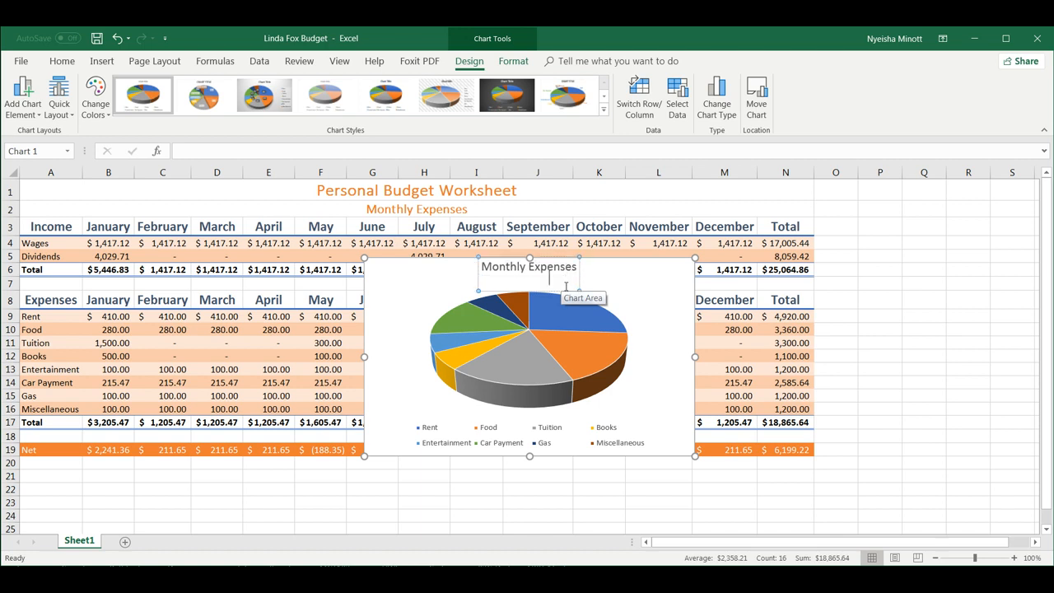
{"action": "key", "text": "BackSpace"}
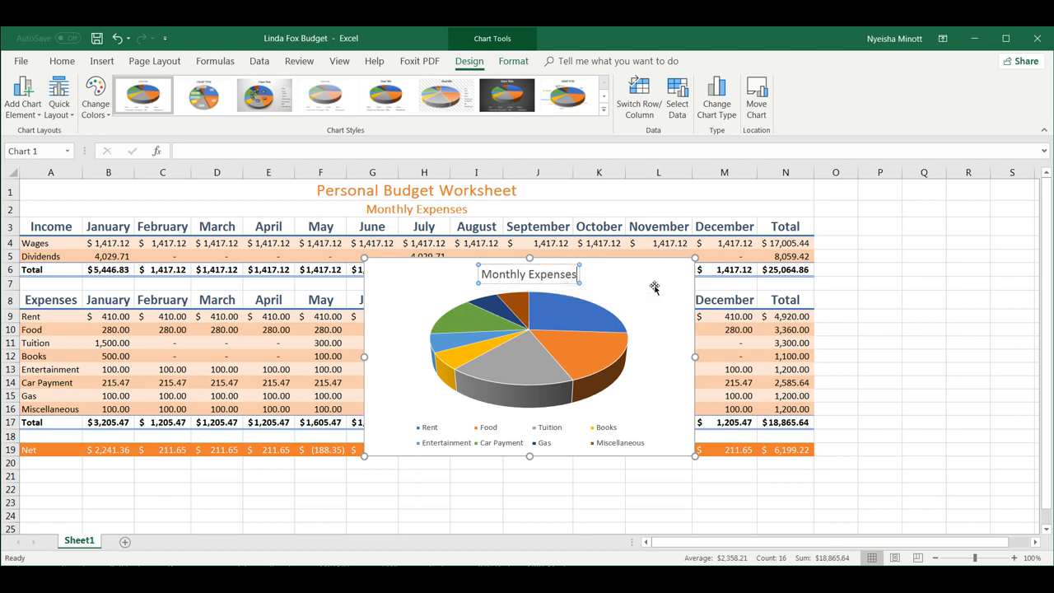
Apply chart Style 5 from the Chart Styles gallery to the pie chart.
{"action": "left_click", "coordinate": [663, 286]}
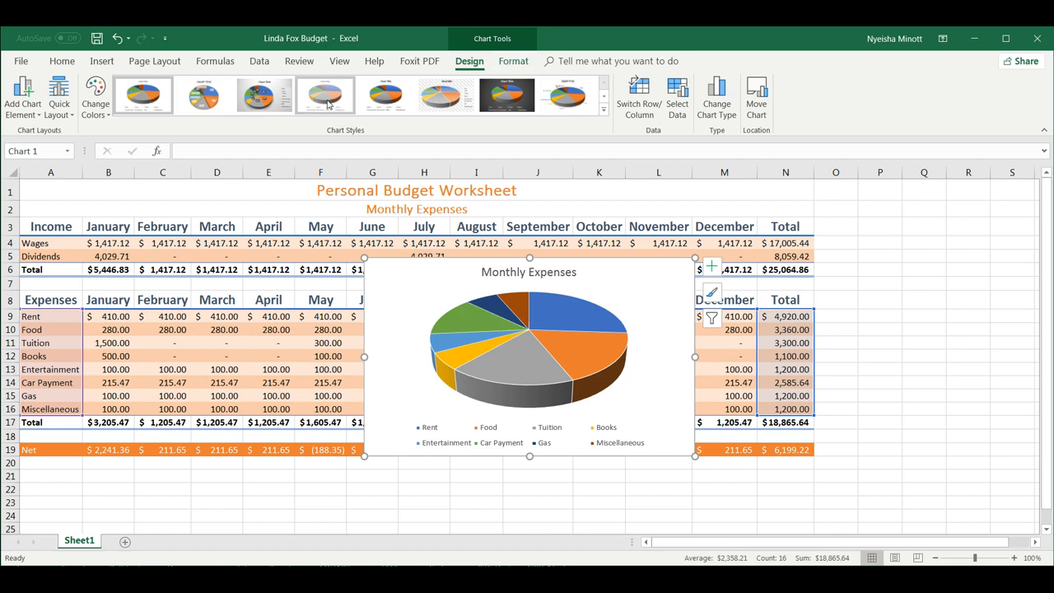
{"action": "left_click", "coordinate": [603, 110]}
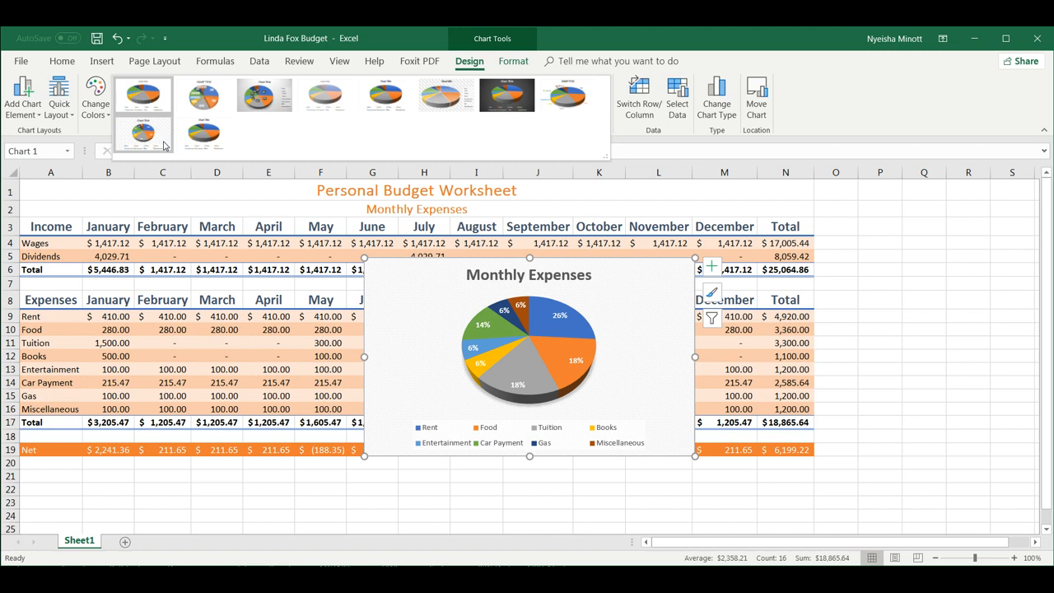
{"action": "left_click", "coordinate": [376, 100]}
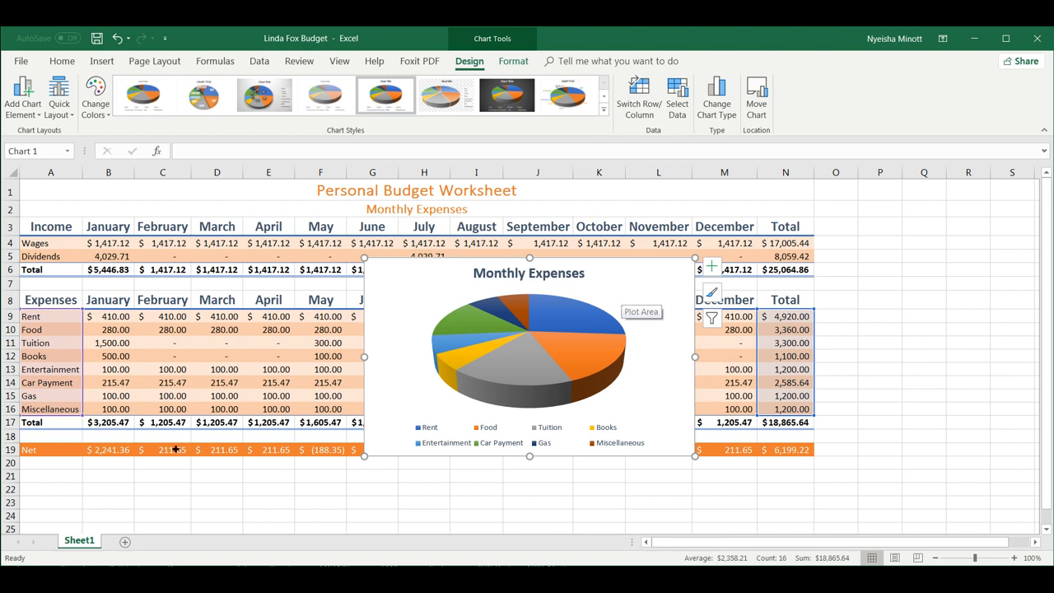
Rename the Sheet1 tab to 'Monthly Expenses'.
{"action": "double_click", "coordinate": [80, 541]}
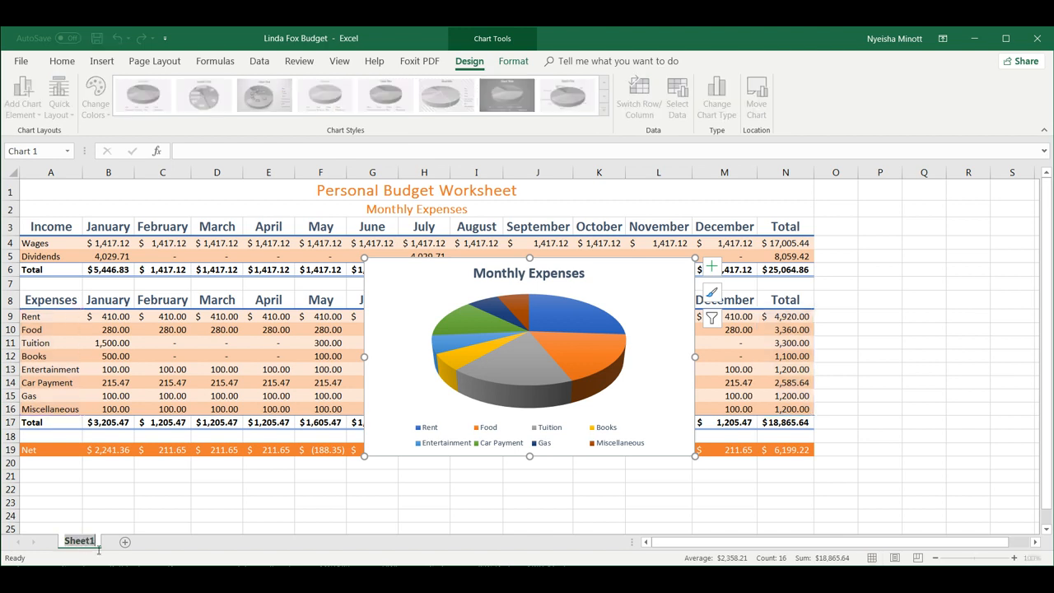
{"action": "type", "text": "Monthly Expenses"}
{"action": "key", "text": "Return"}
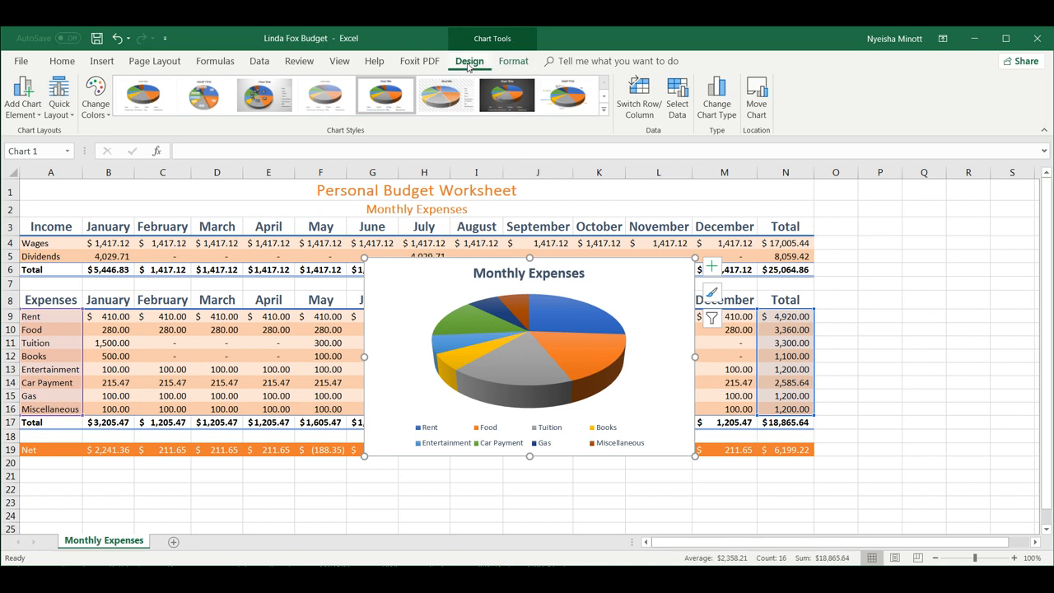
Move the pie chart to a new sheet named 'Monthly Expenses Chart'.
{"action": "left_click", "coordinate": [757, 111]}
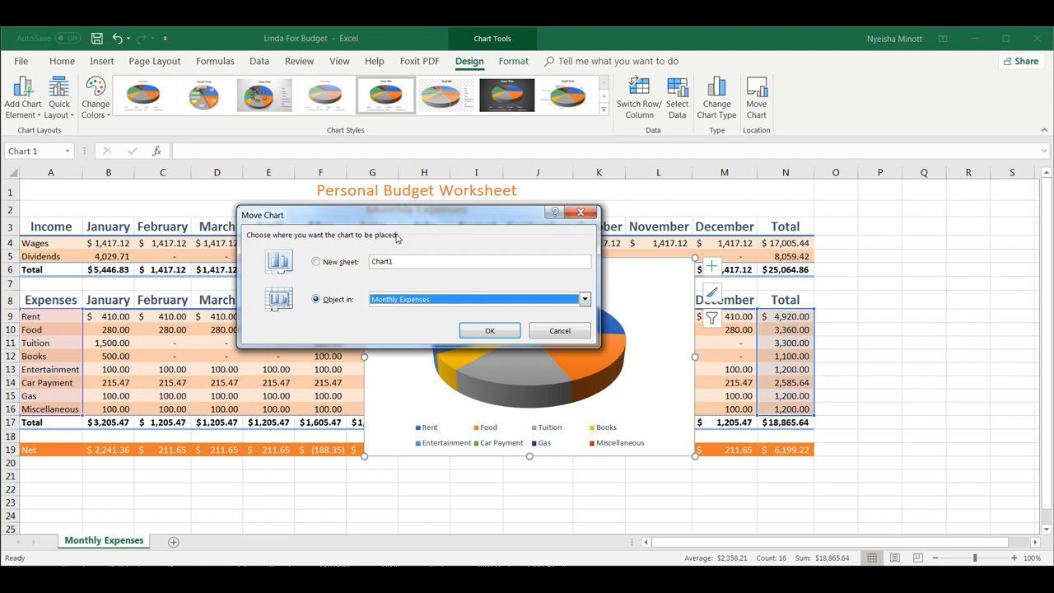
{"action": "left_click", "coordinate": [316, 261]}
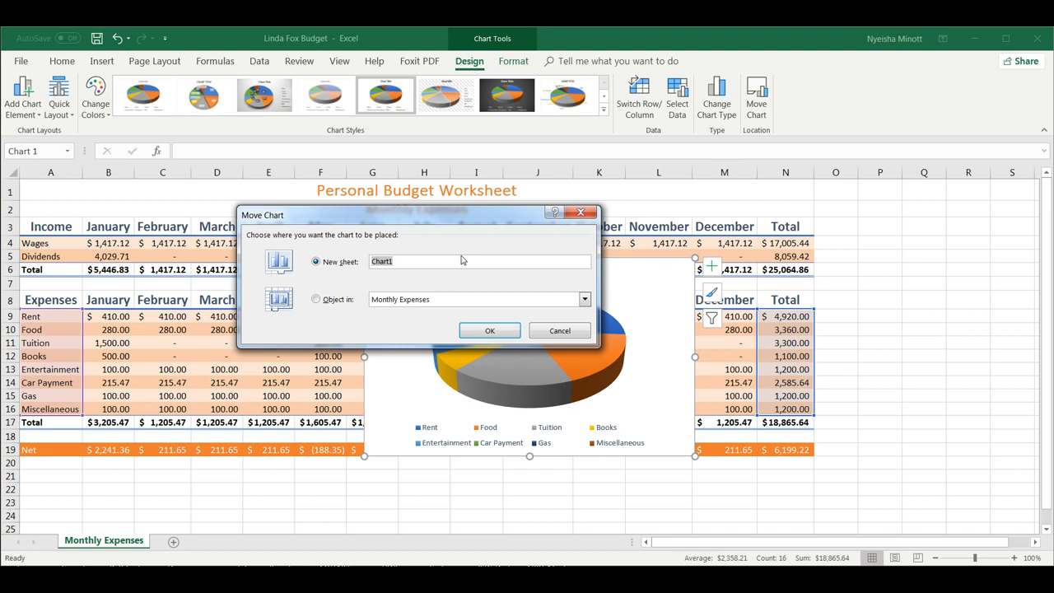
{"action": "type", "text": "Monthly Expenses Char"}
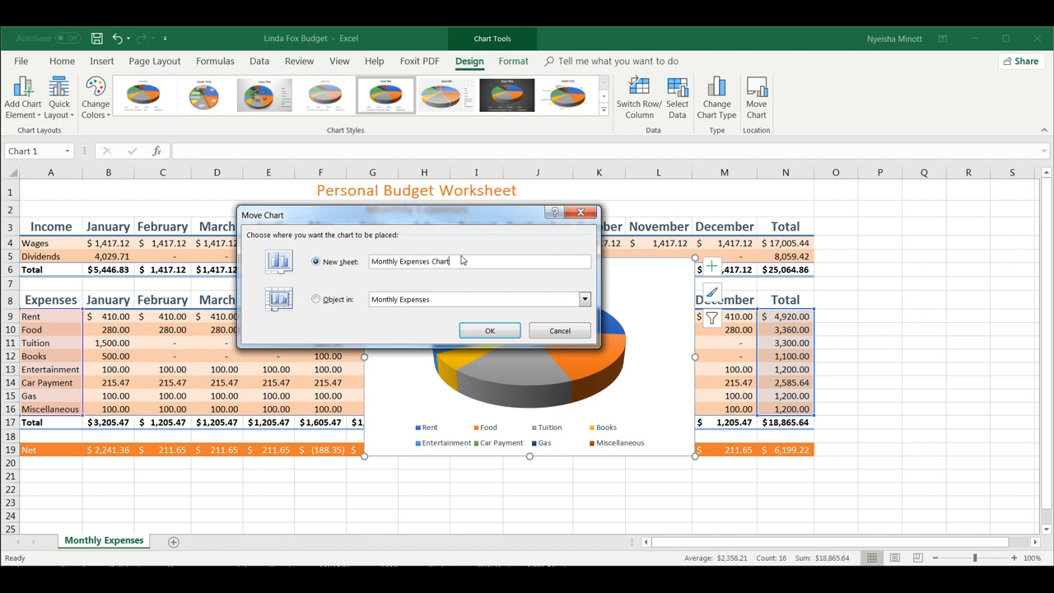
{"action": "left_click", "coordinate": [499, 330]}
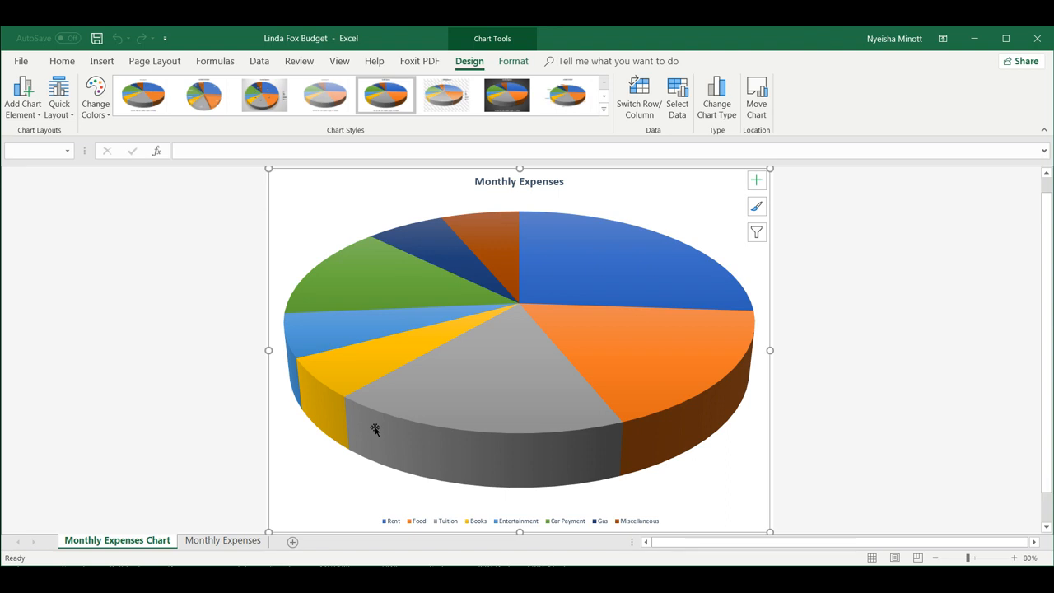
{"action": "left_click", "coordinate": [218, 541]}
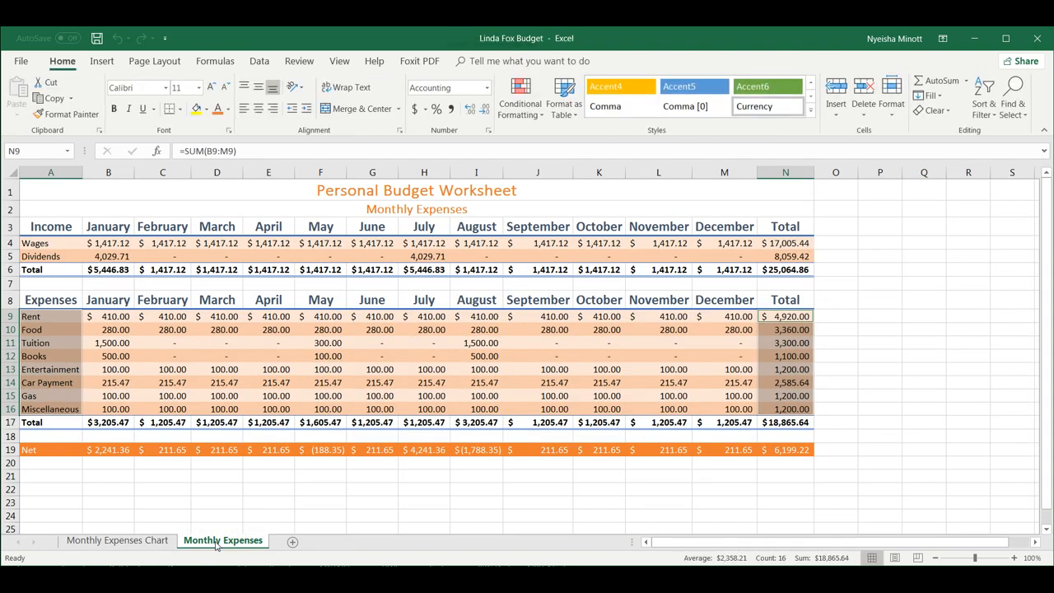
{"action": "left_click", "coordinate": [376, 514]}
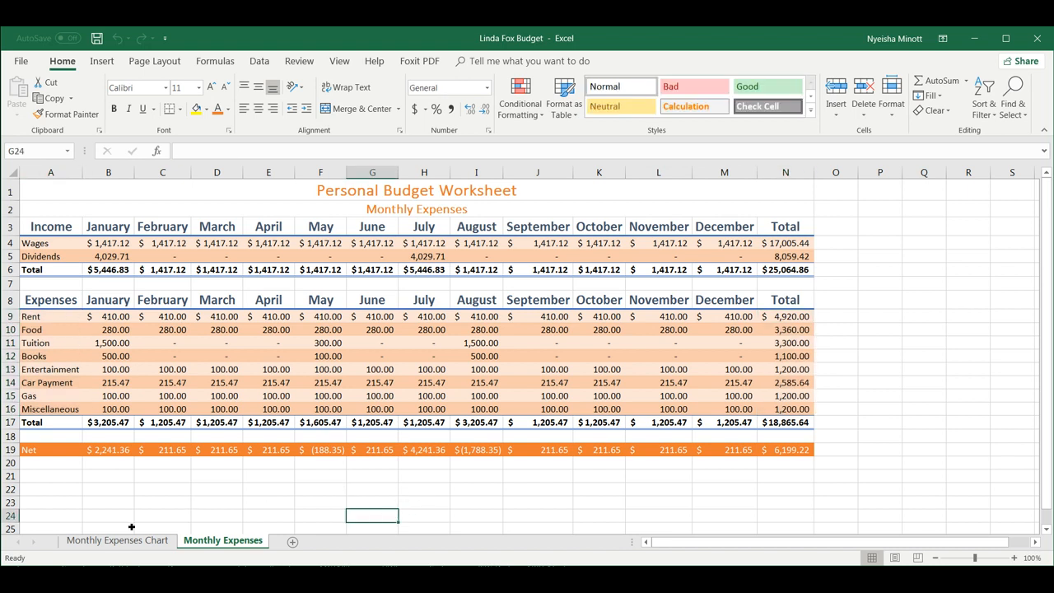
{"action": "left_click", "coordinate": [109, 543]}
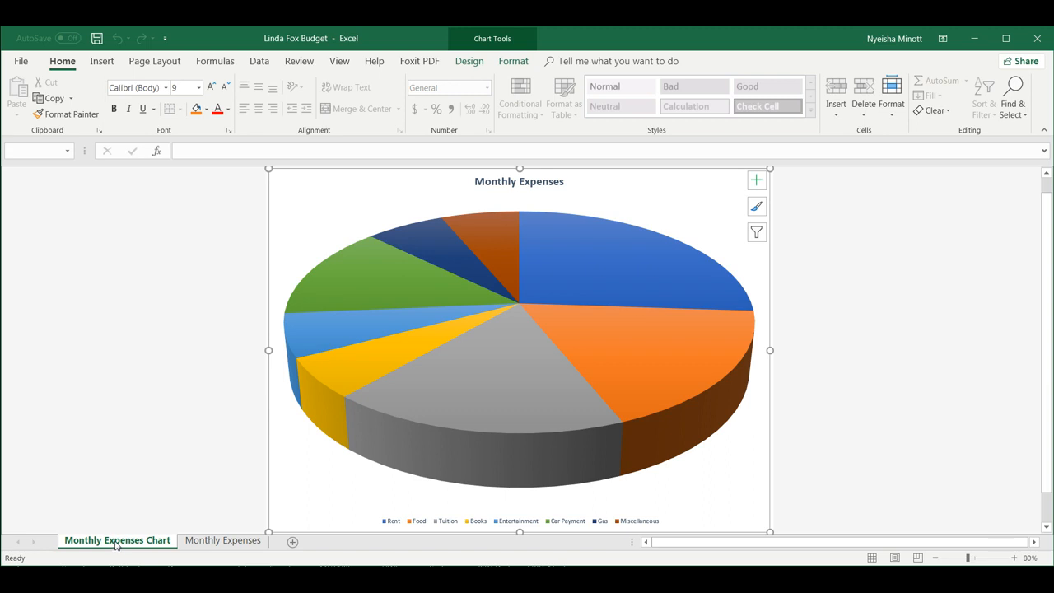
Color the Monthly Expenses Chart sheet tab orange.
{"action": "right_click", "coordinate": [116, 545]}
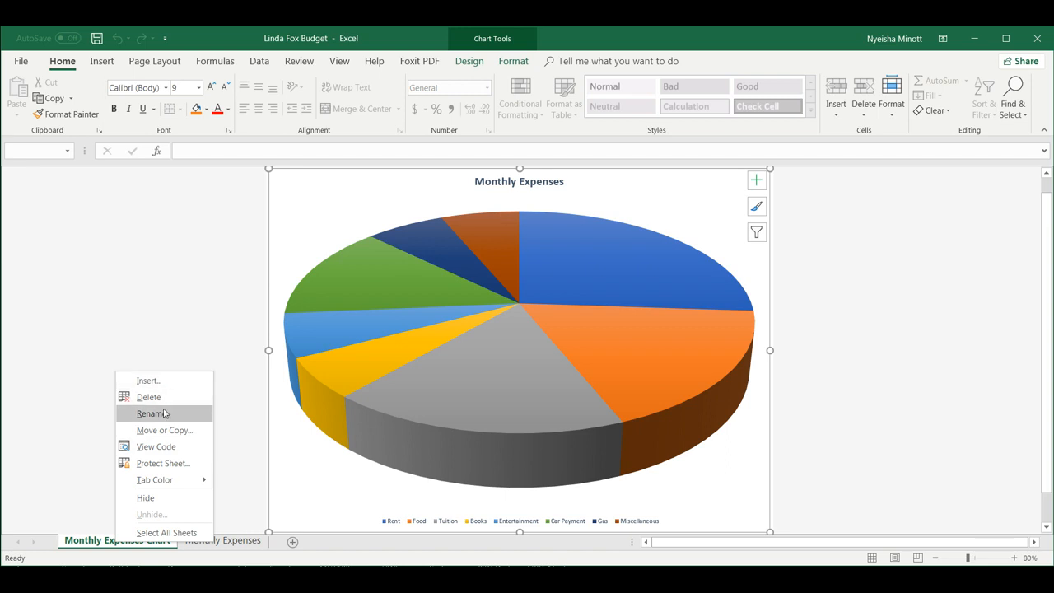
{"action": "left_click", "coordinate": [105, 542]}
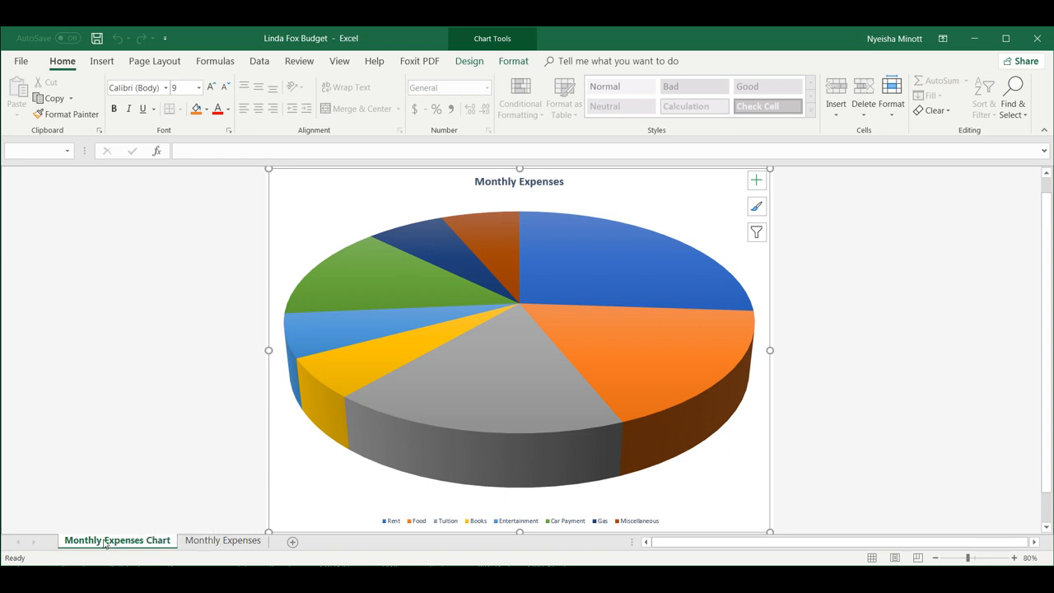
{"action": "double_click", "coordinate": [107, 542]}
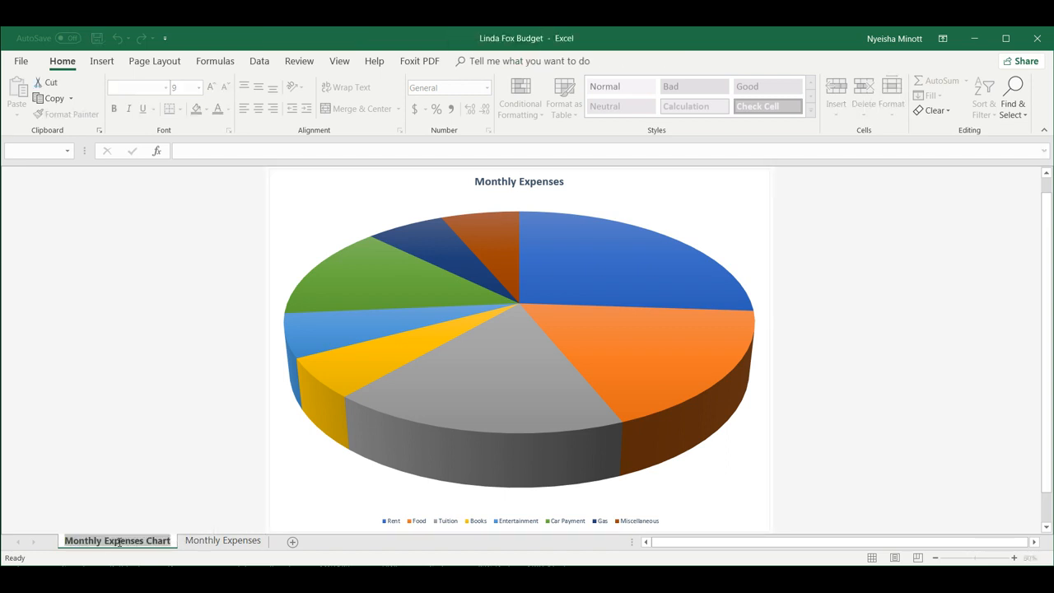
{"action": "key", "text": "Return"}
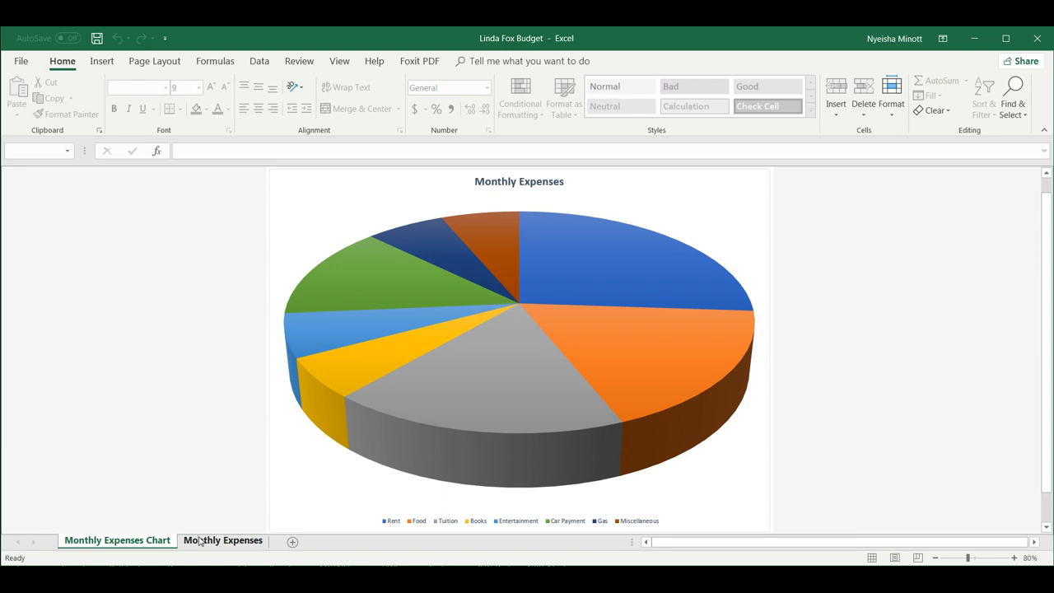
{"action": "right_click", "coordinate": [149, 543]}
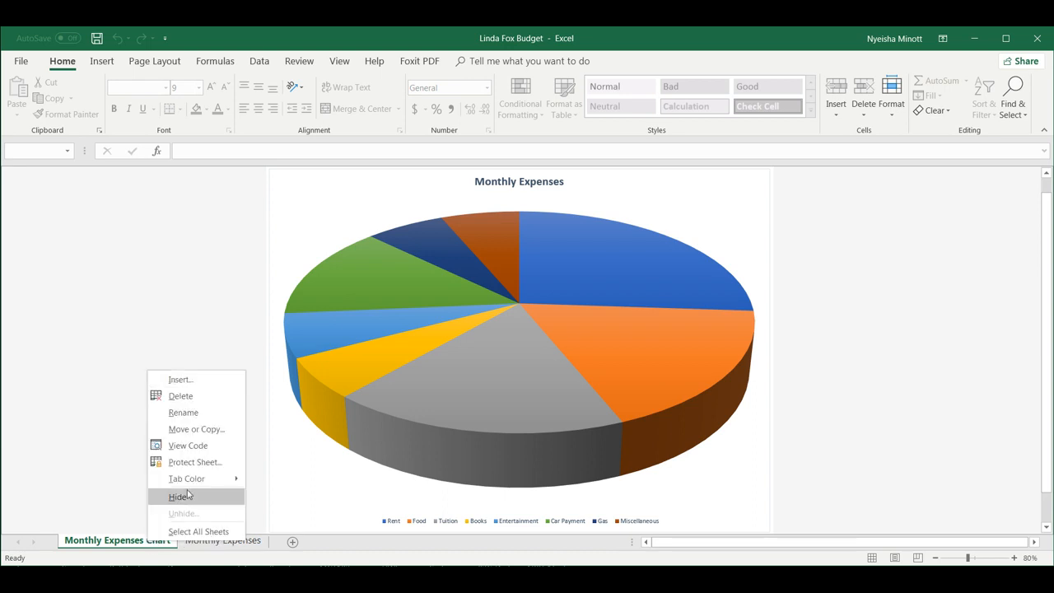
{"action": "mouse_move", "coordinate": [200, 477]}
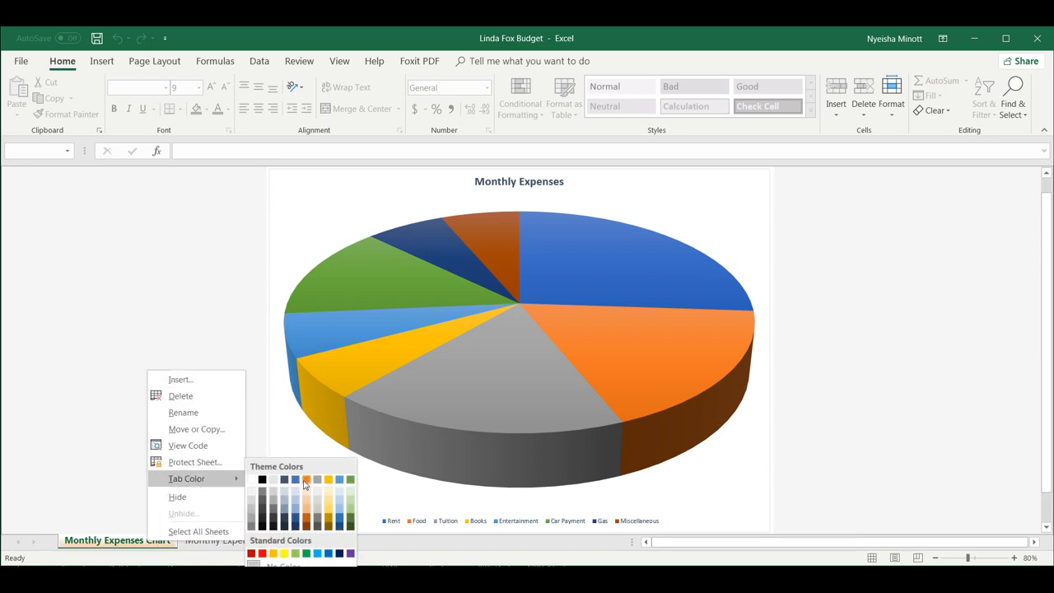
{"action": "left_click", "coordinate": [306, 480]}
Color the Monthly Expenses sheet tab green and return to the chart sheet.
{"action": "right_click", "coordinate": [243, 548]}
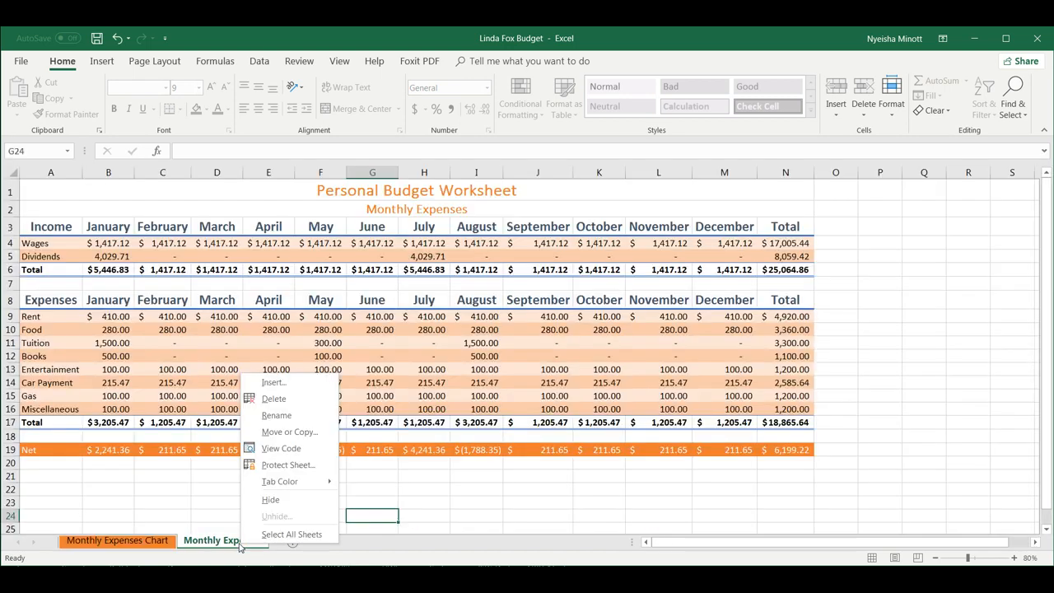
{"action": "mouse_move", "coordinate": [285, 483]}
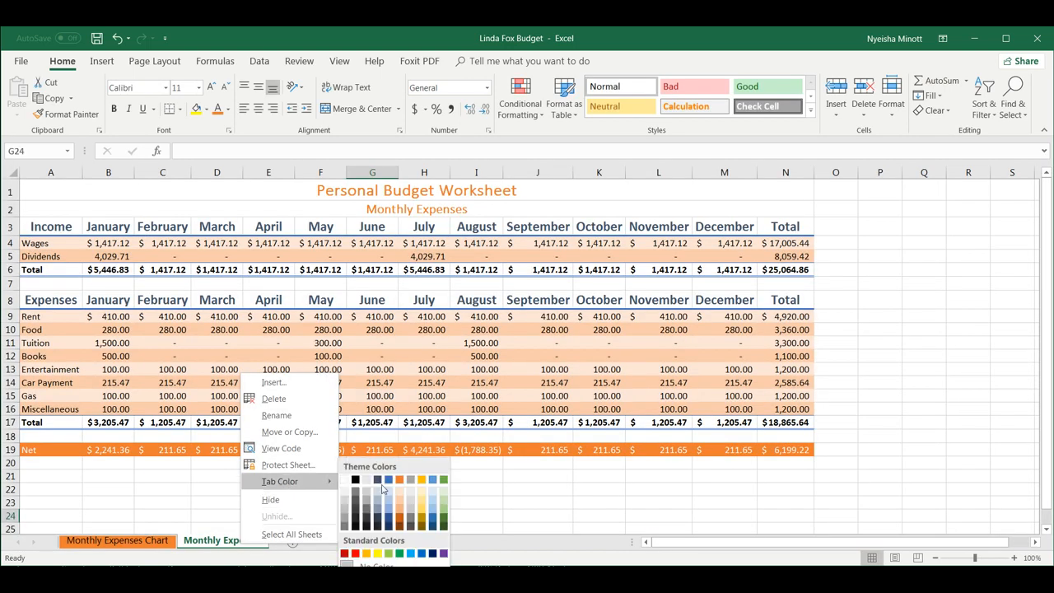
{"action": "left_click", "coordinate": [441, 480]}
{"action": "left_click", "coordinate": [123, 541]}
{"action": "left_click", "coordinate": [202, 541]}
{"action": "left_click", "coordinate": [123, 541]}
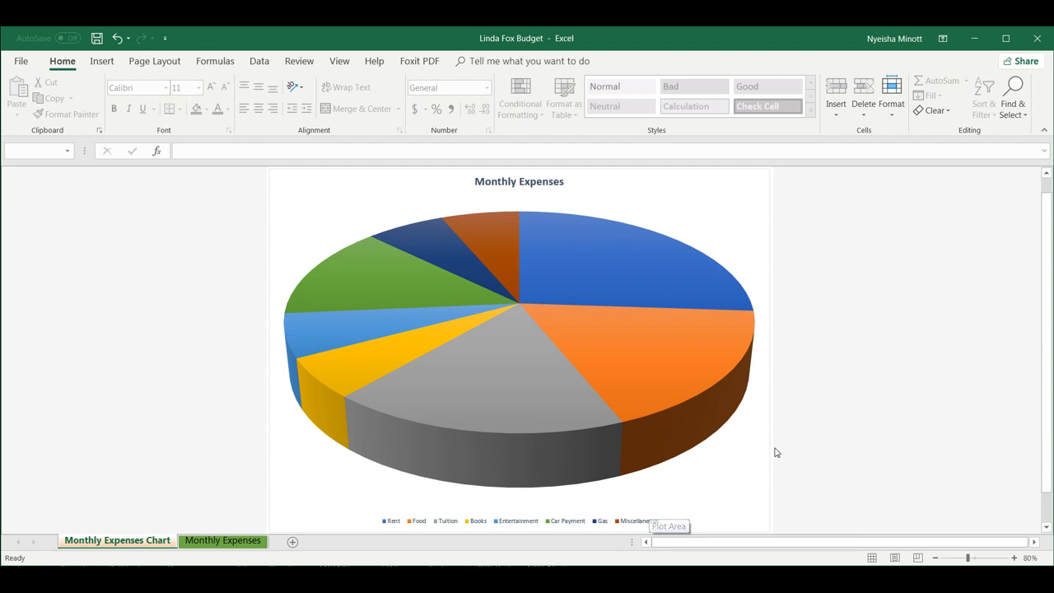
Select the pie series, then single out the Rent slice on its own.
{"action": "scroll", "coordinate": [837, 359], "scroll_direction": "down", "scroll_amount": 1}
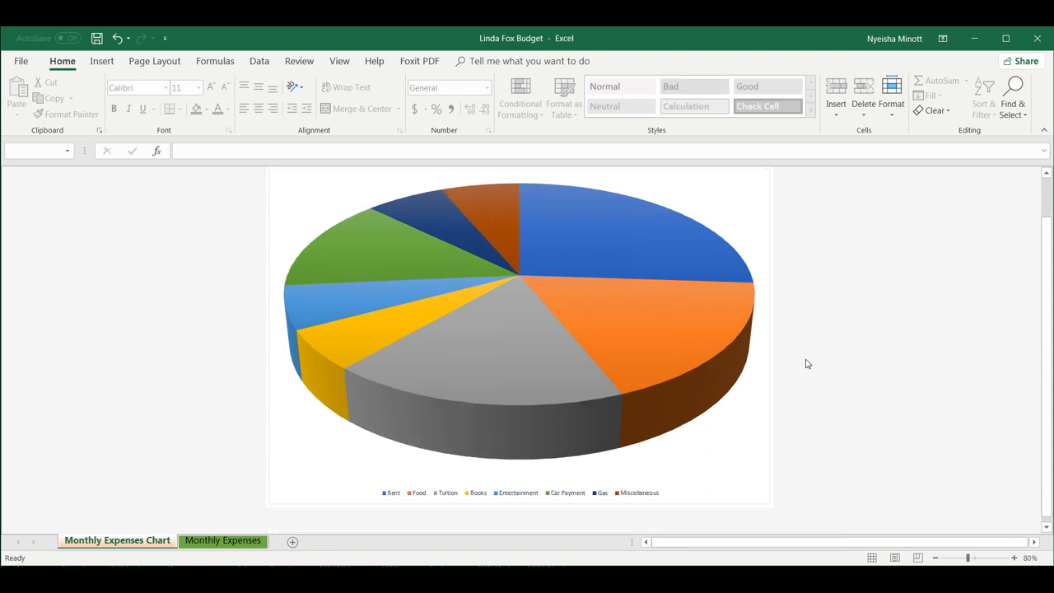
{"action": "mouse_move", "coordinate": [639, 356]}
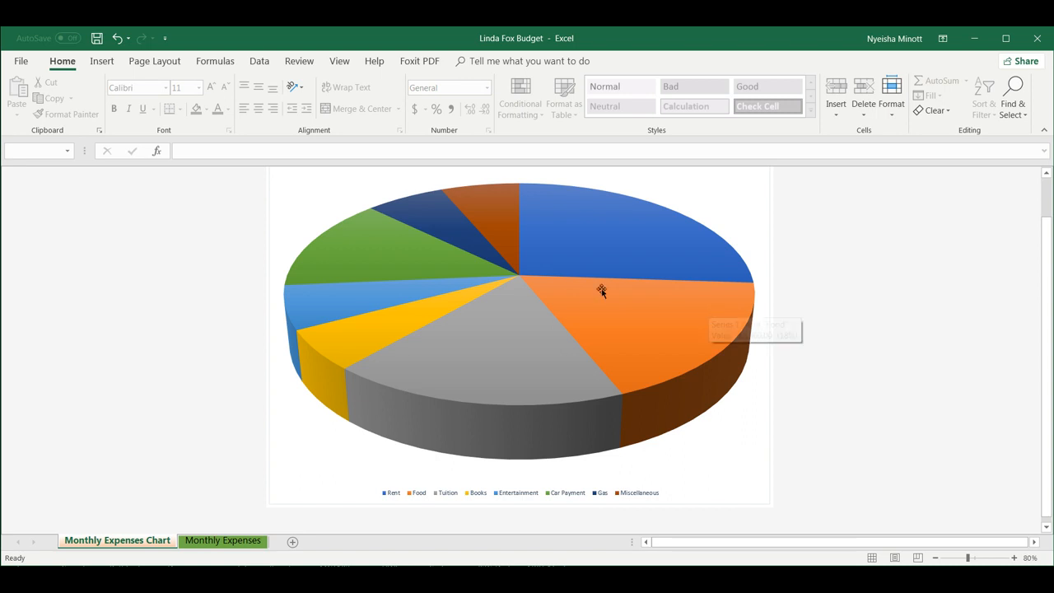
{"action": "left_click", "coordinate": [754, 233]}
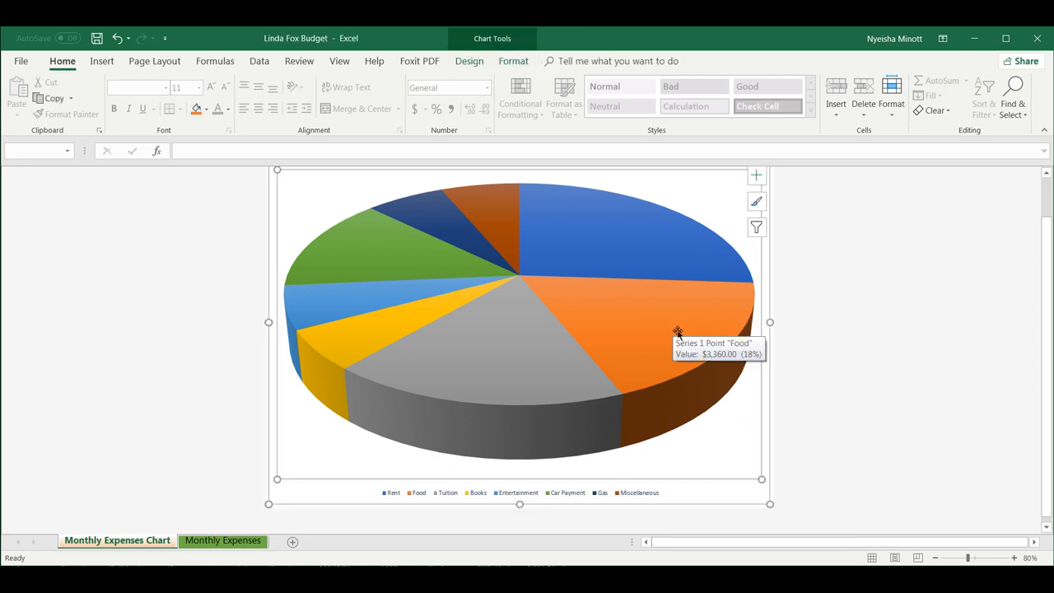
{"action": "left_click", "coordinate": [486, 354]}
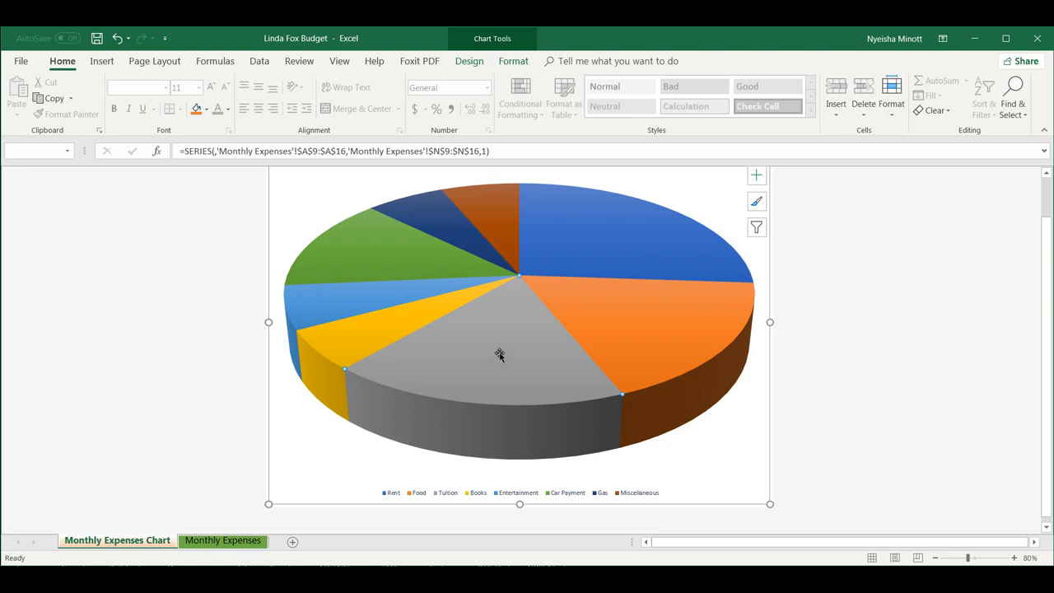
{"action": "left_click", "coordinate": [566, 276]}
{"action": "left_click", "coordinate": [689, 206]}
{"action": "left_click", "coordinate": [623, 238]}
Select only the Tuition slice, fill it purple, then deselect it.
{"action": "mouse_move", "coordinate": [510, 363]}
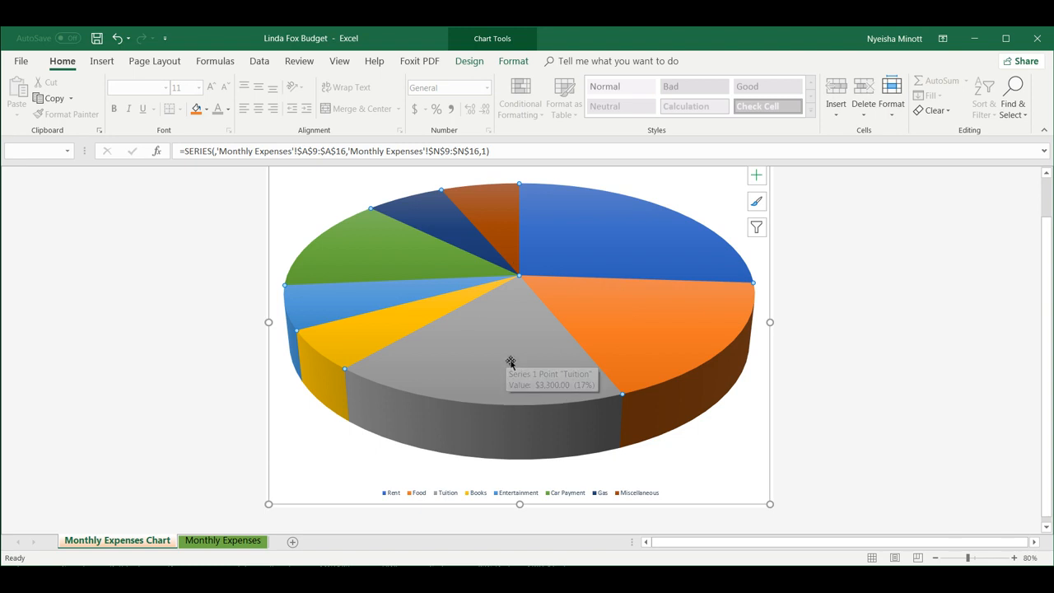
{"action": "left_click", "coordinate": [510, 362]}
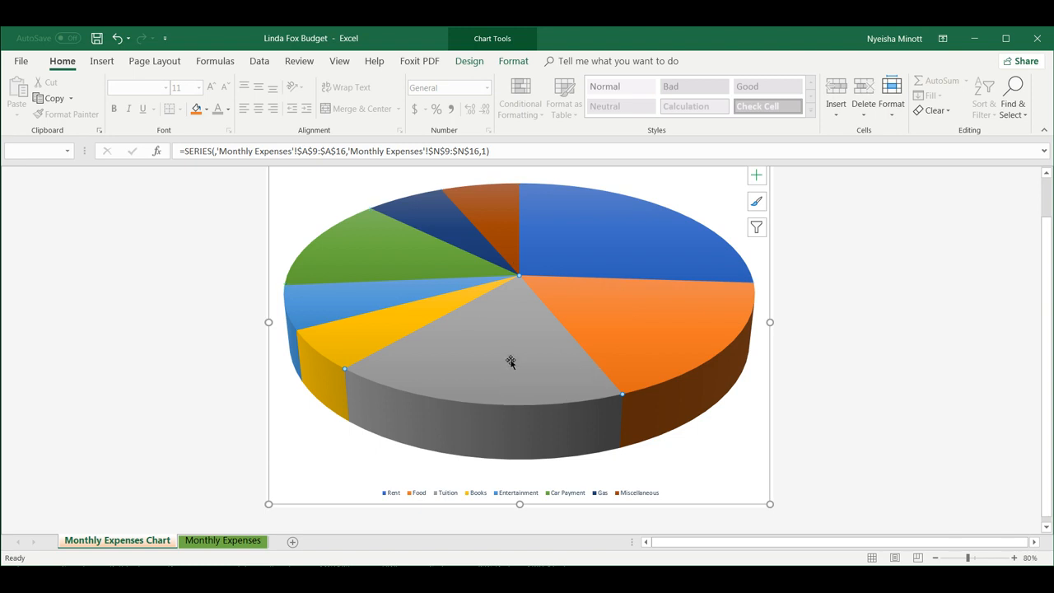
{"action": "mouse_move", "coordinate": [623, 400]}
{"action": "mouse_move", "coordinate": [346, 372]}
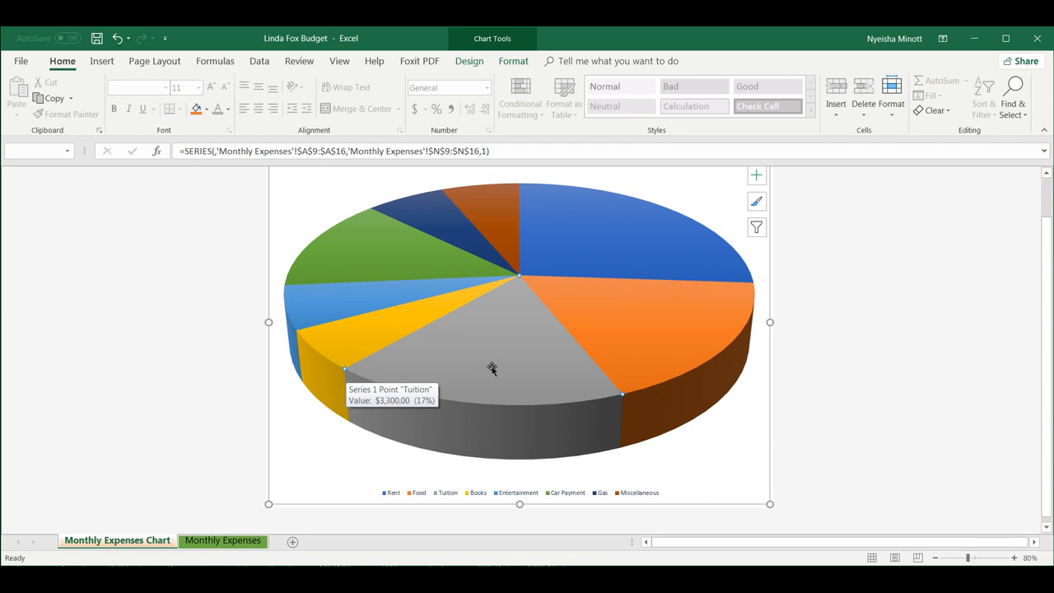
{"action": "left_click", "coordinate": [207, 112]}
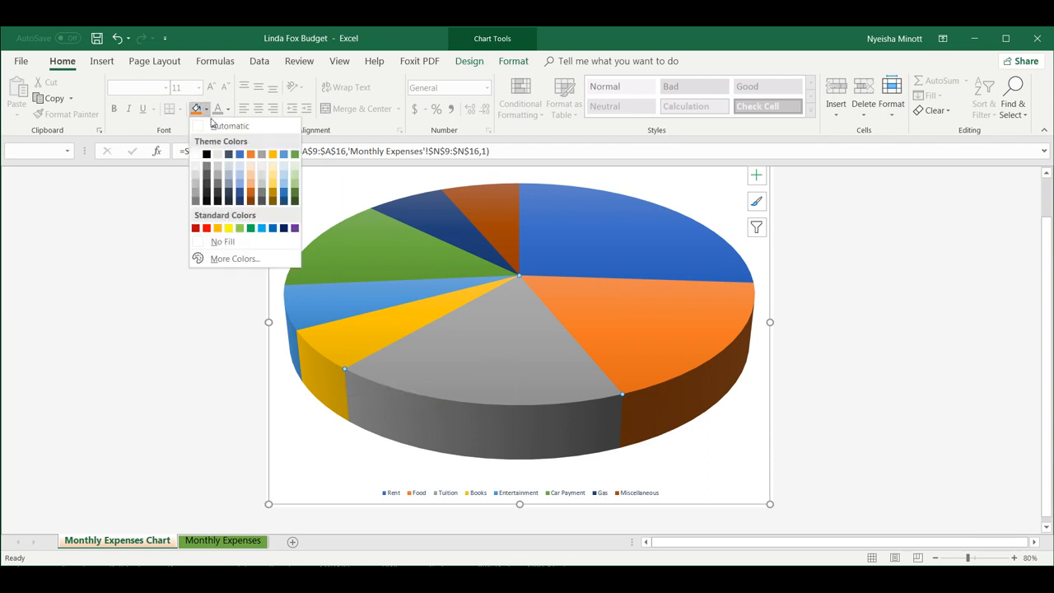
{"action": "left_click", "coordinate": [296, 230]}
{"action": "mouse_move", "coordinate": [532, 358]}
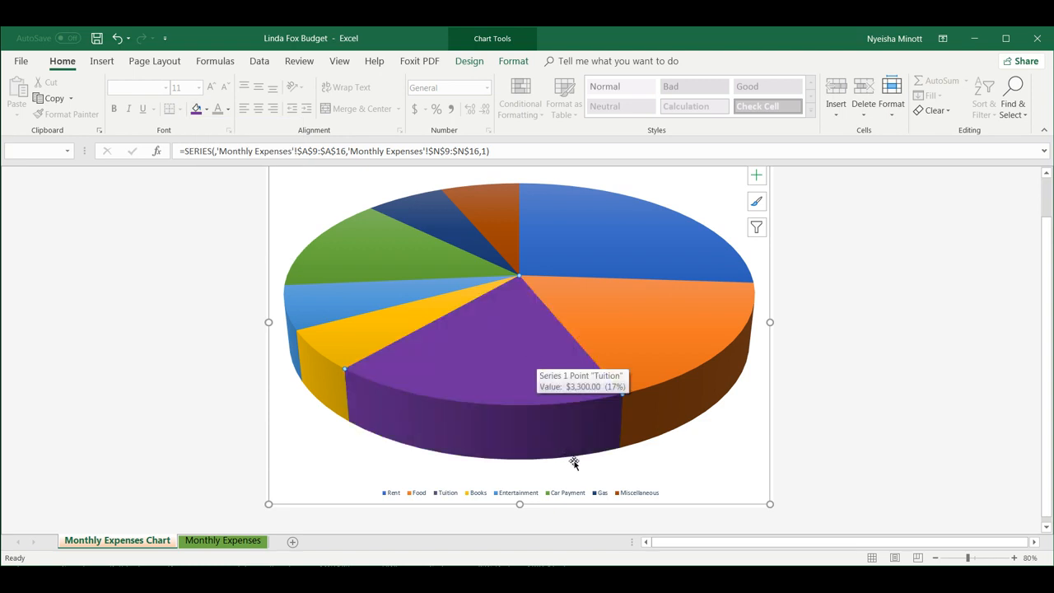
{"action": "left_click", "coordinate": [758, 456]}
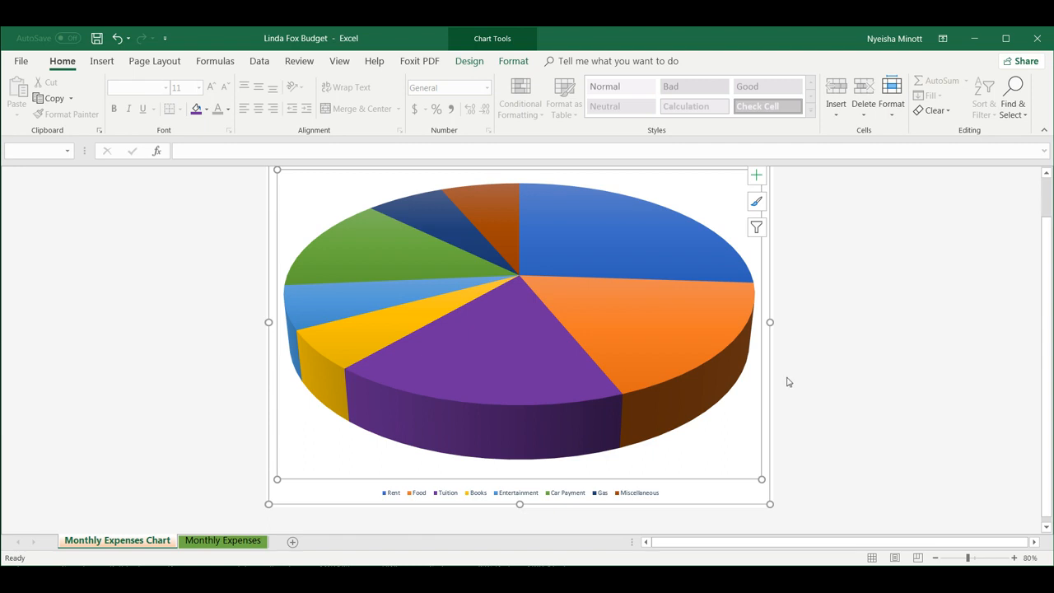
{"action": "scroll", "coordinate": [788, 382], "scroll_direction": "up", "scroll_amount": 1}
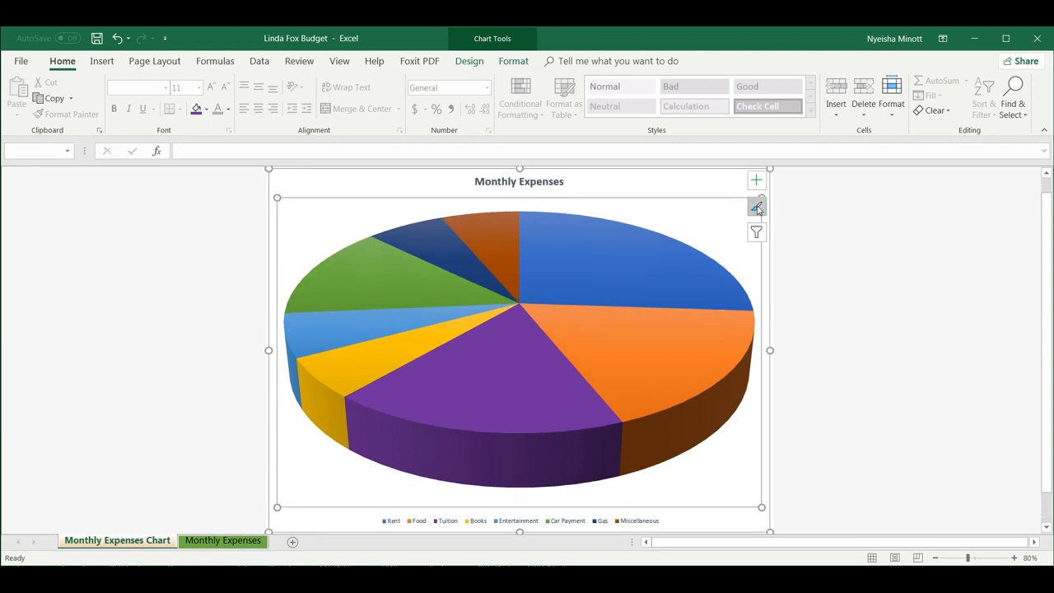
{"action": "left_click", "coordinate": [755, 207]}
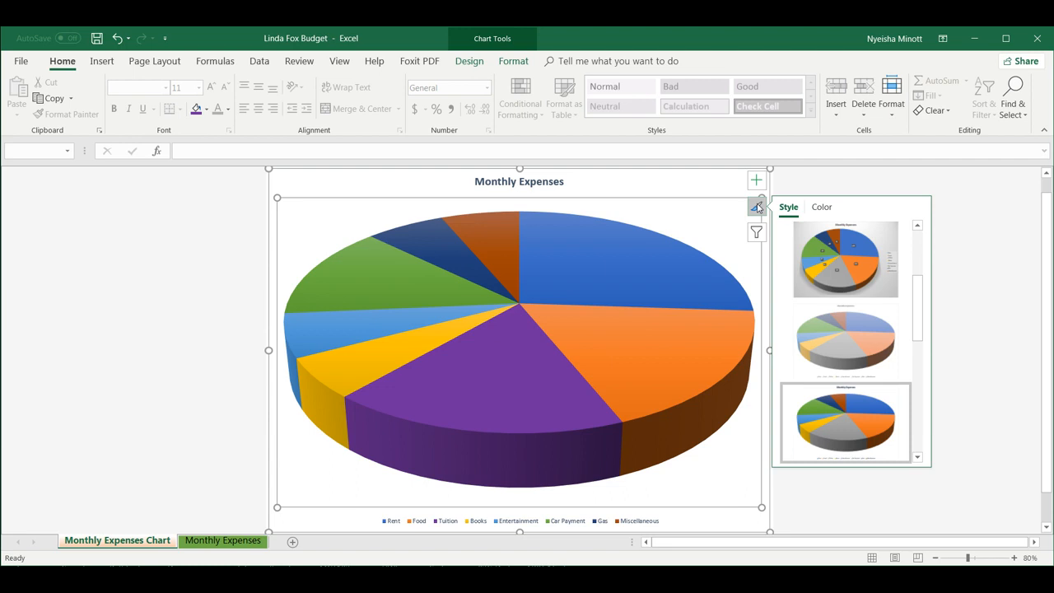
{"action": "left_click", "coordinate": [822, 207]}
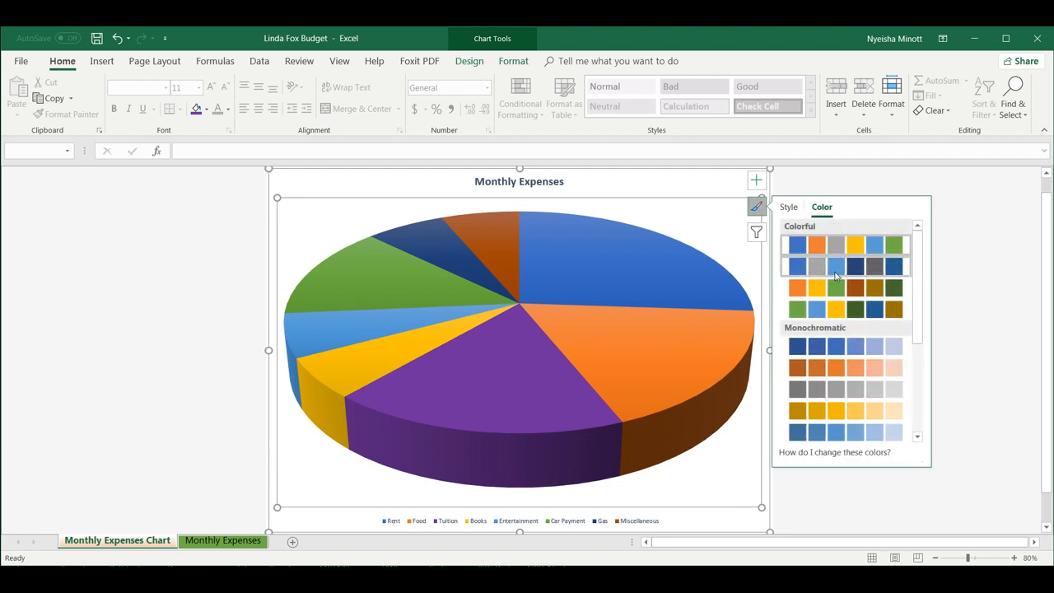
{"action": "left_click_drag", "start_coordinate": [915, 319], "coordinate": [912, 276]}
{"action": "mouse_move", "coordinate": [536, 368]}
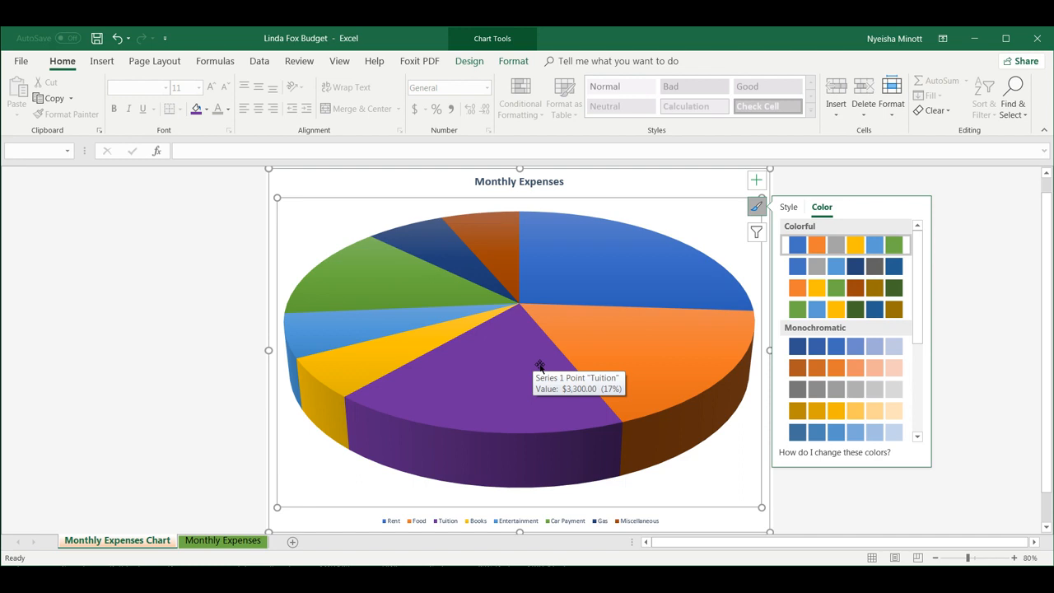
{"action": "left_click", "coordinate": [756, 234]}
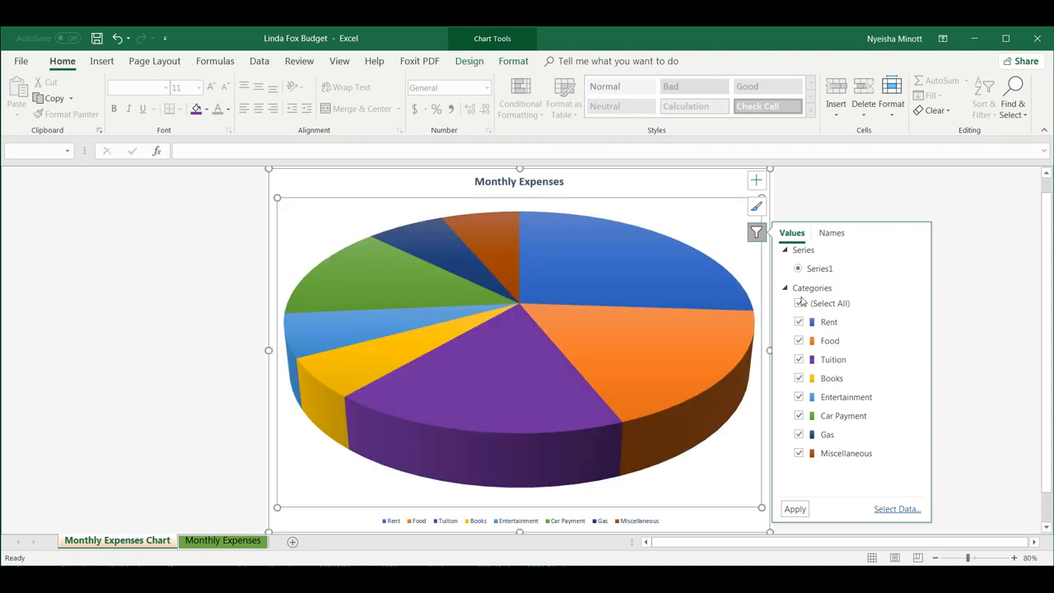
{"action": "left_click", "coordinate": [832, 233]}
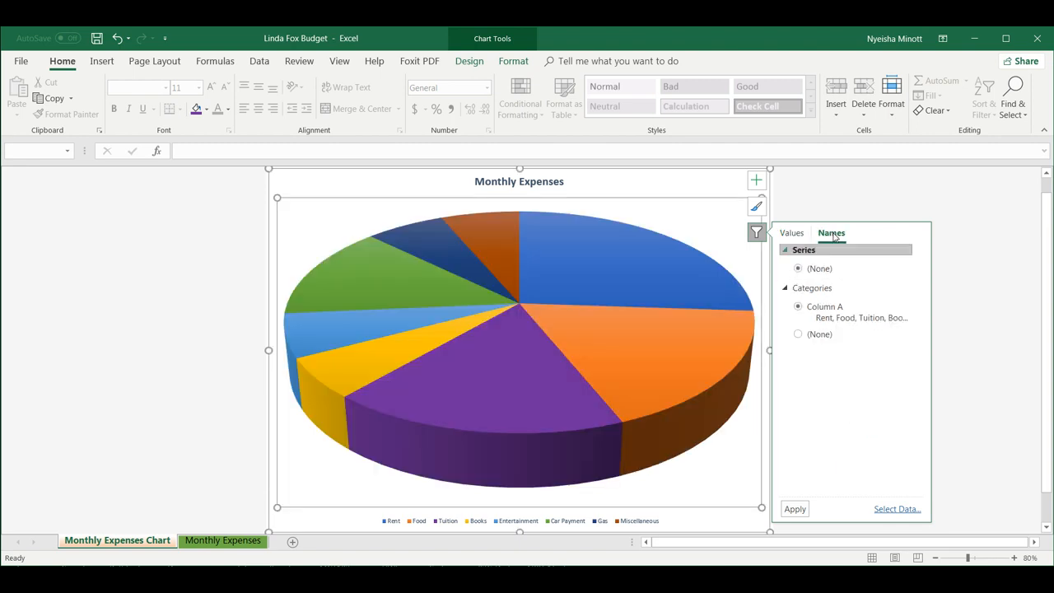
{"action": "left_click", "coordinate": [756, 234]}
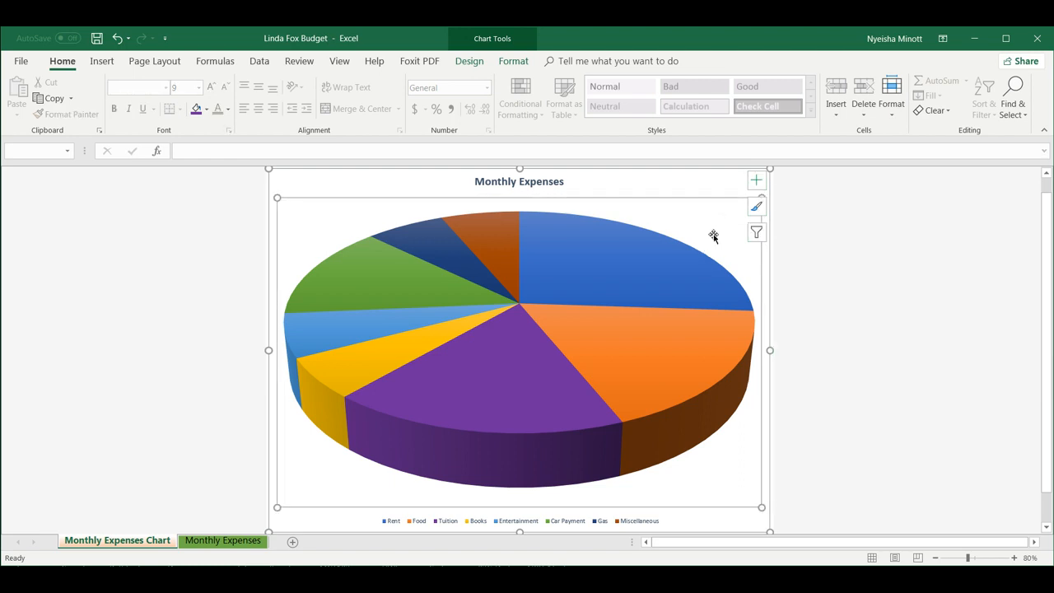
{"action": "mouse_move", "coordinate": [662, 261]}
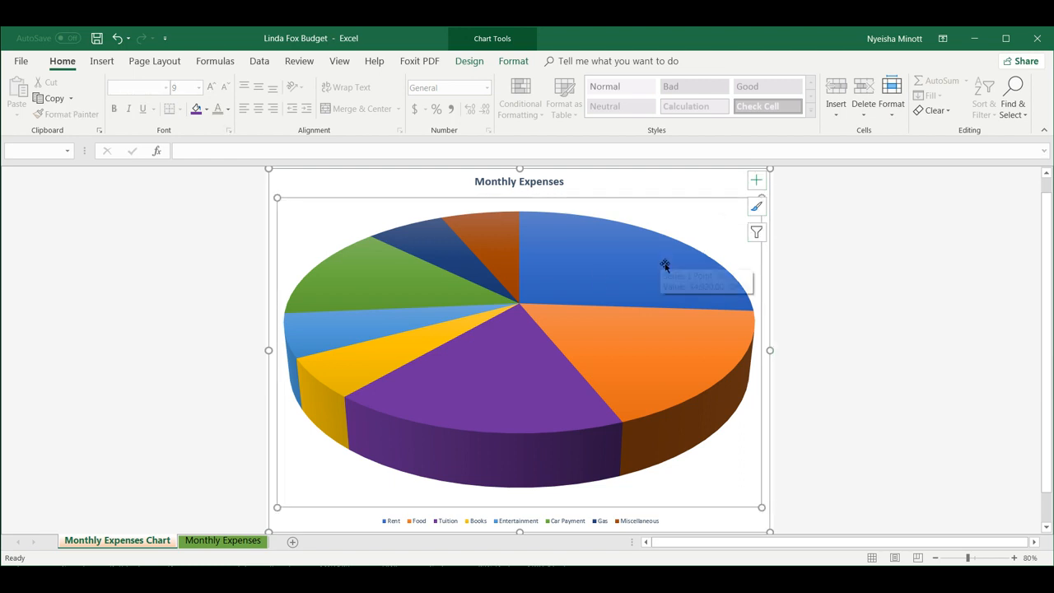
Pull the Food slice out of the pie, then push it back in.
{"action": "left_click", "coordinate": [613, 284]}
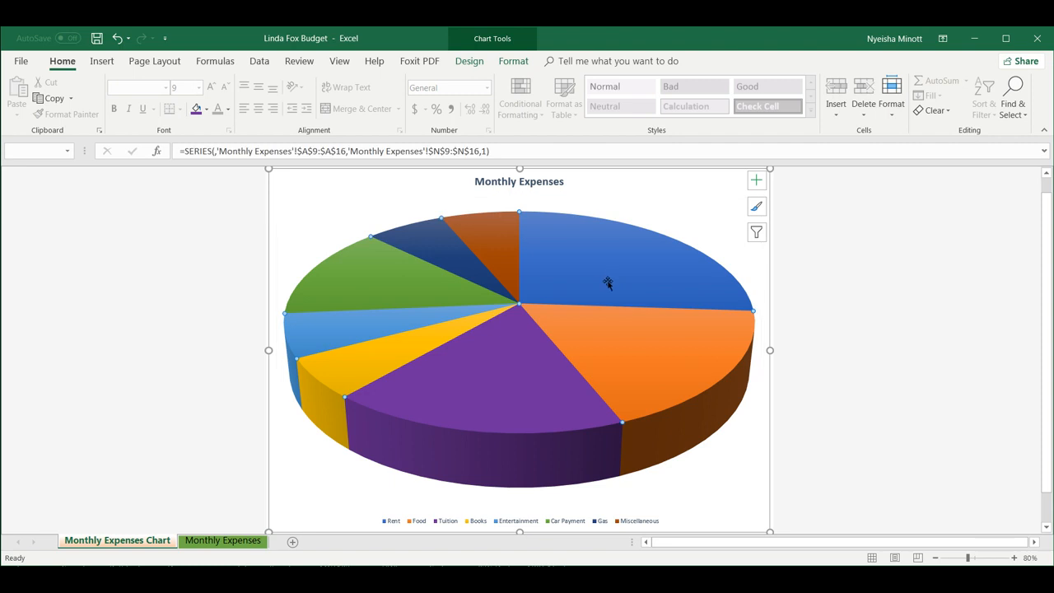
{"action": "mouse_move", "coordinate": [669, 367]}
{"action": "scroll", "coordinate": [784, 249], "scroll_direction": "up", "scroll_amount": 1}
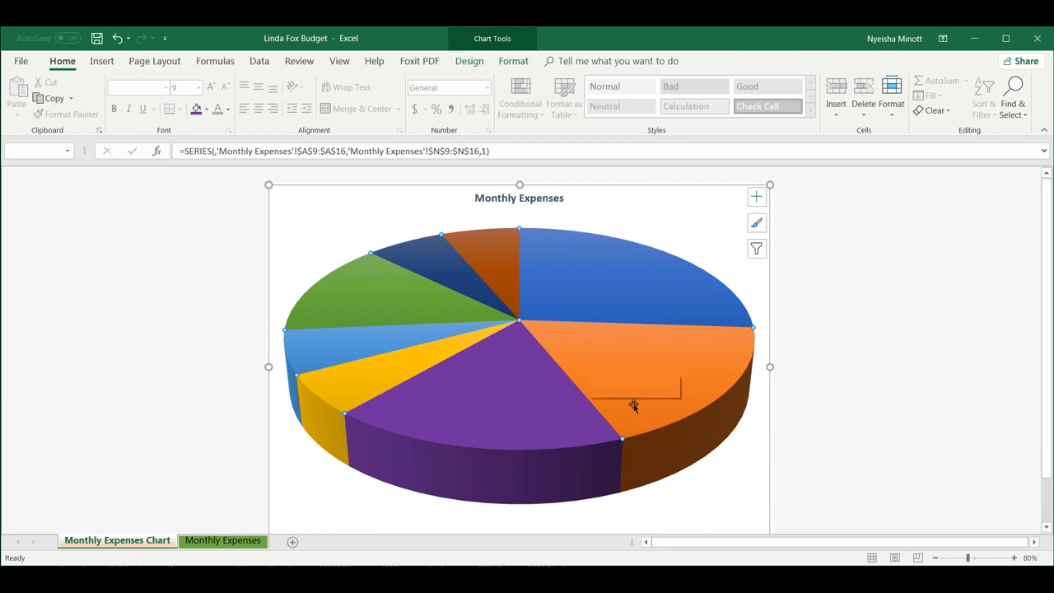
{"action": "mouse_move", "coordinate": [661, 395]}
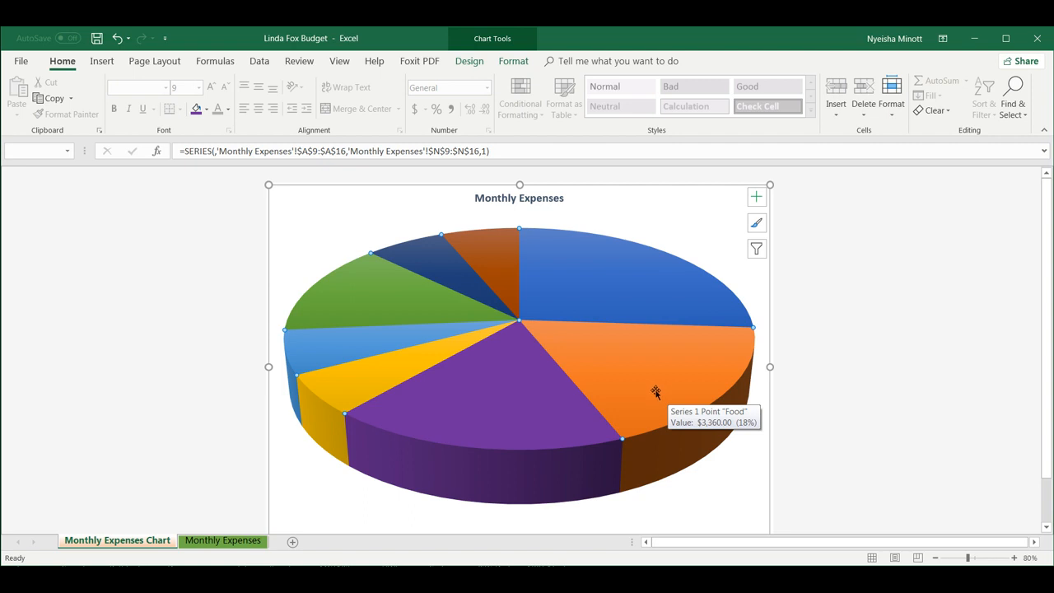
{"action": "left_click", "coordinate": [656, 392]}
{"action": "left_click_drag", "start_coordinate": [656, 391], "coordinate": [685, 420]}
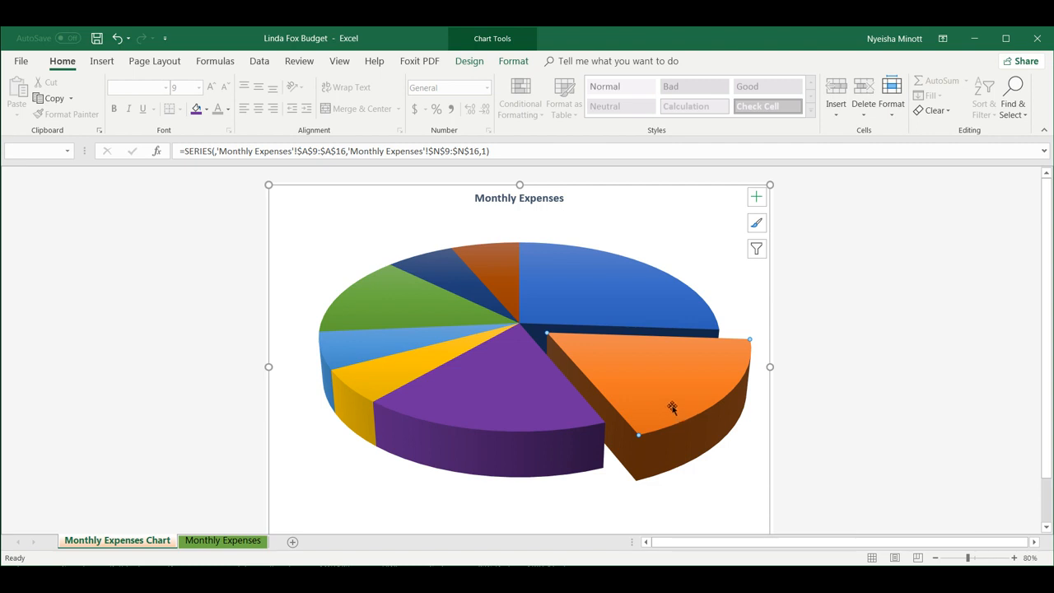
{"action": "left_click_drag", "start_coordinate": [672, 408], "coordinate": [633, 393]}
{"action": "left_click", "coordinate": [715, 233]}
Explode all the slices, then the Rent slice, undoing each with Ctrl+Z.
{"action": "left_click", "coordinate": [707, 211]}
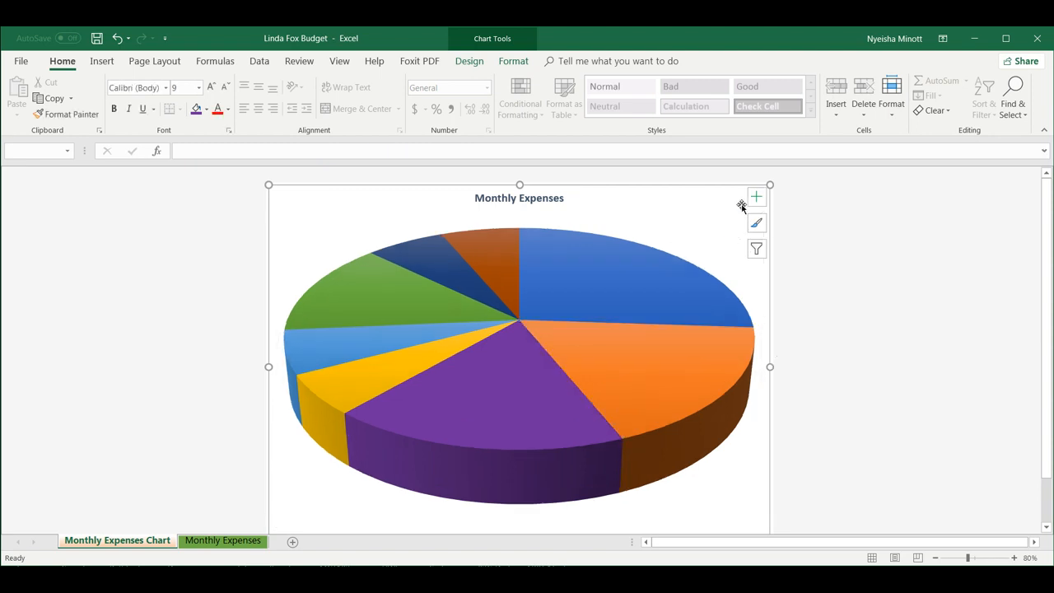
{"action": "left_click", "coordinate": [630, 280]}
{"action": "left_click_drag", "start_coordinate": [634, 278], "coordinate": [636, 277]}
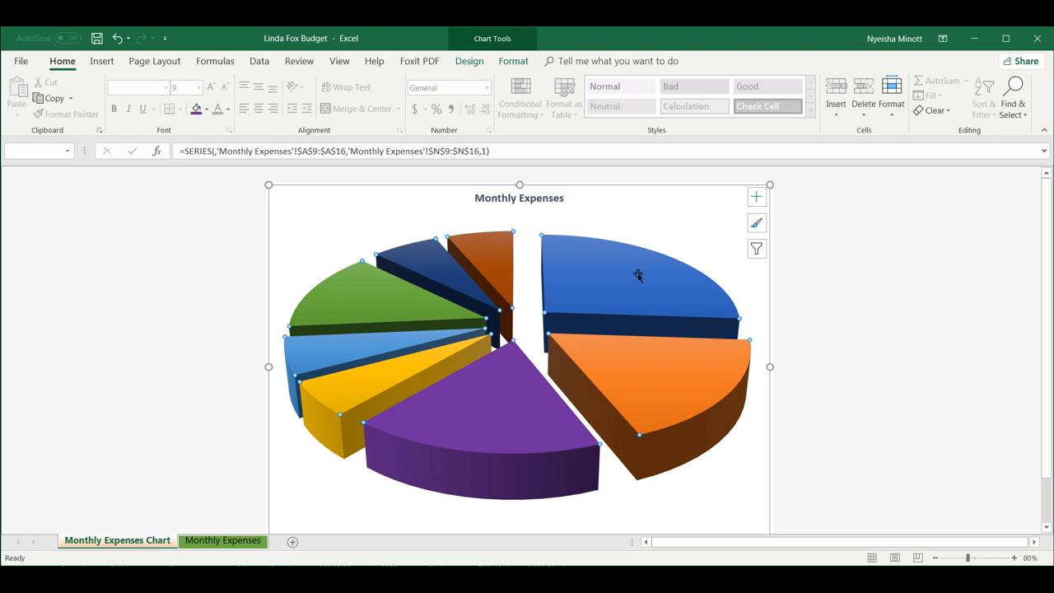
{"action": "key", "text": "ctrl+z"}
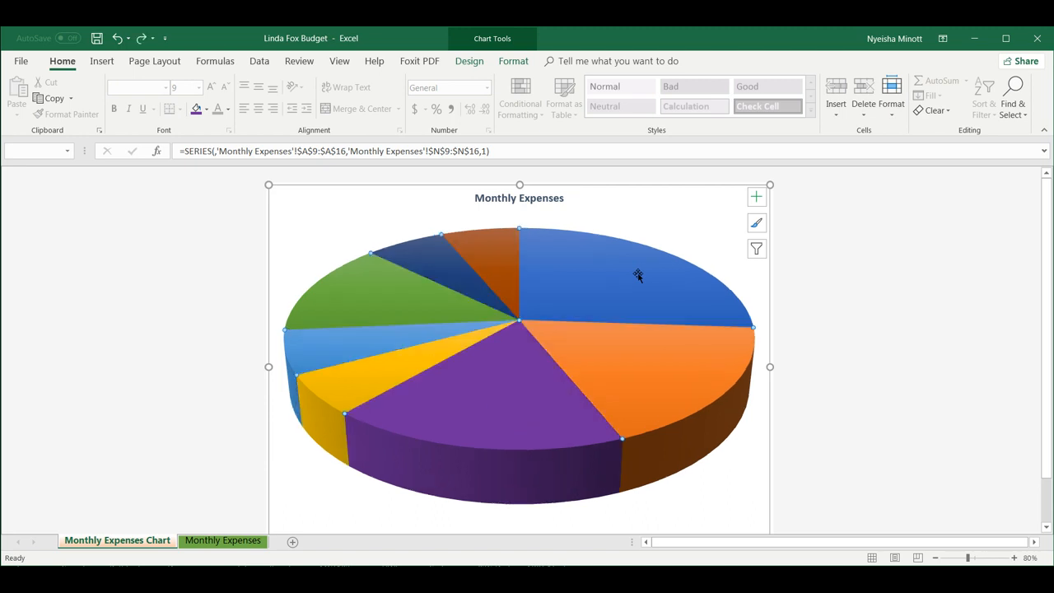
{"action": "left_click", "coordinate": [712, 235]}
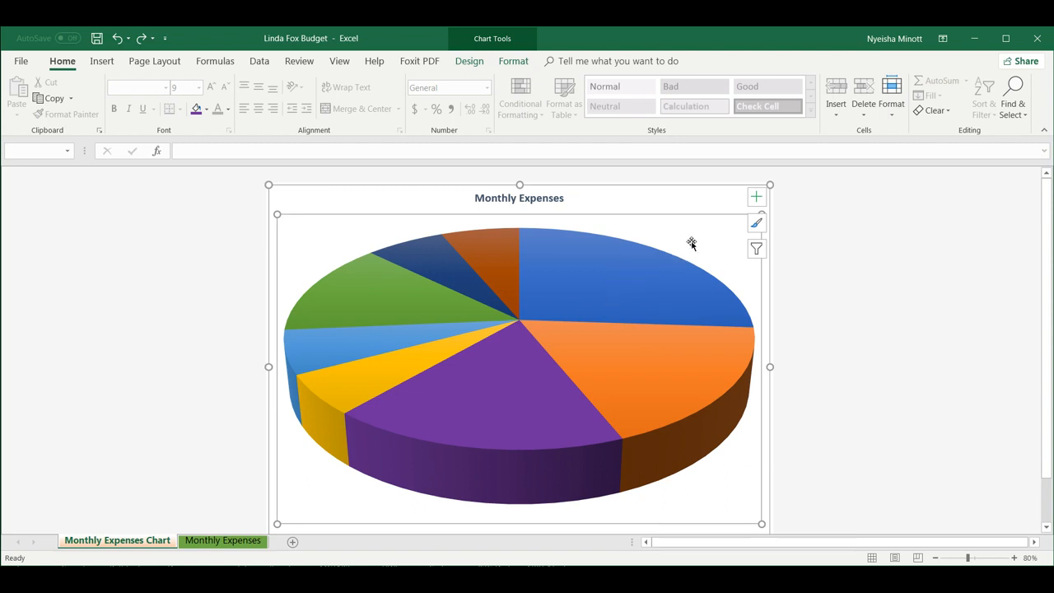
{"action": "left_click", "coordinate": [601, 281]}
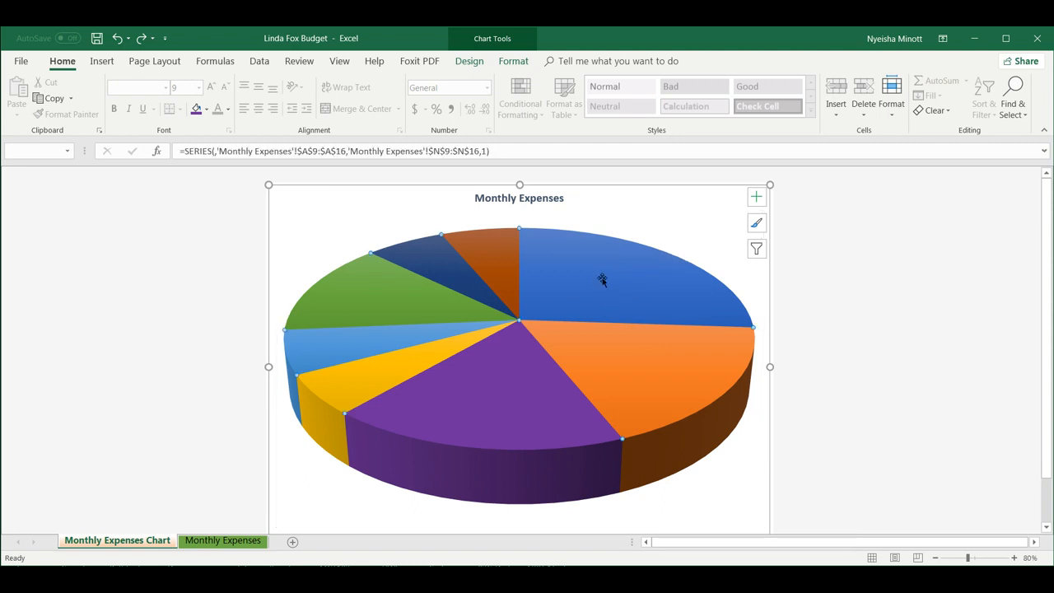
{"action": "left_click_drag", "start_coordinate": [604, 272], "coordinate": [636, 261]}
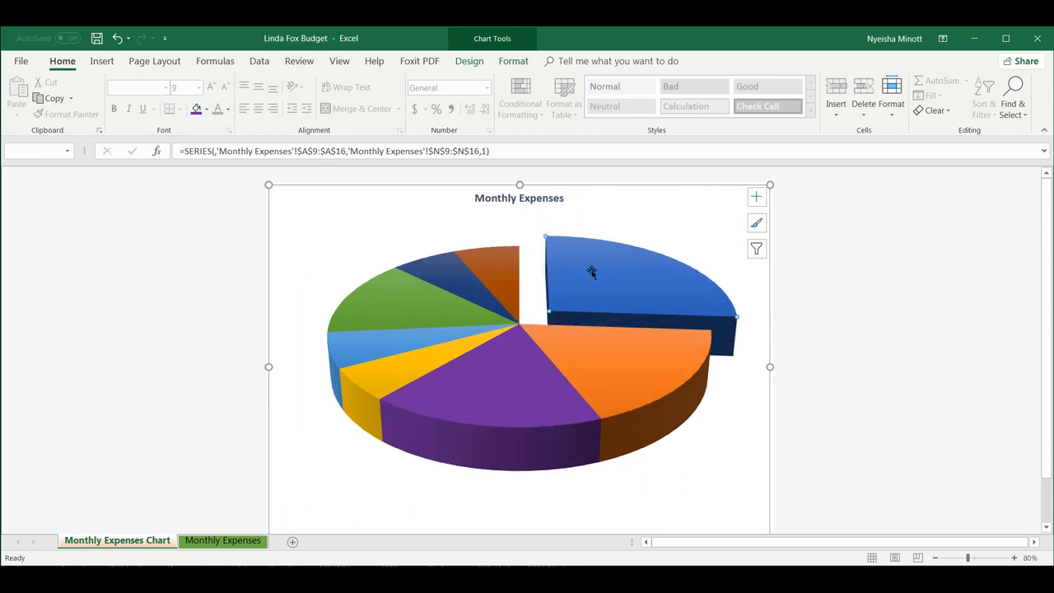
{"action": "key", "text": "ctrl+z"}
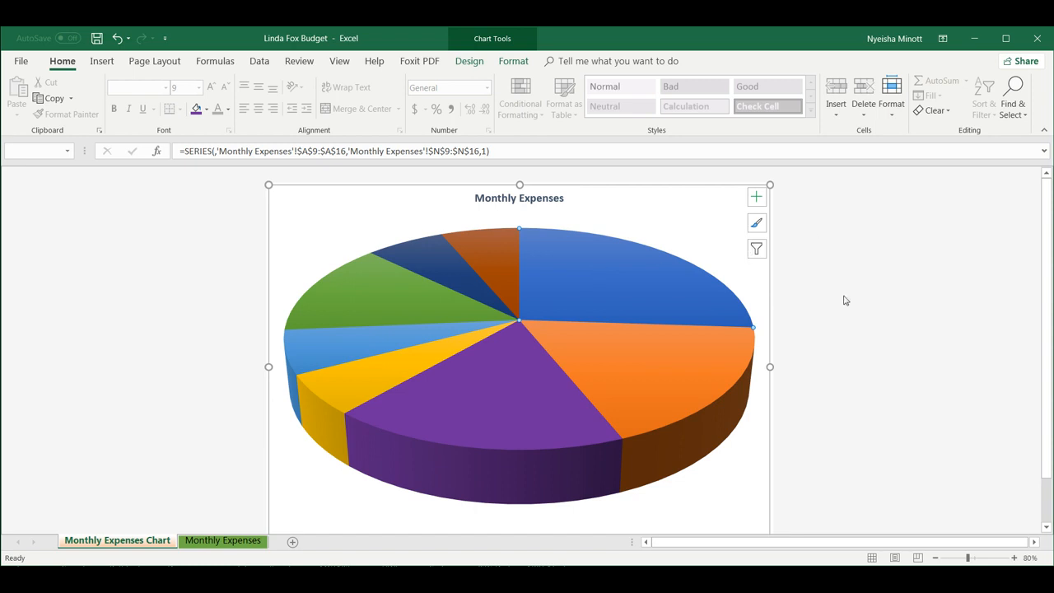
Switch to the Monthly Expenses worksheet, leaving the pie whole.
{"action": "left_click", "coordinate": [669, 232]}
{"action": "left_click", "coordinate": [674, 206]}
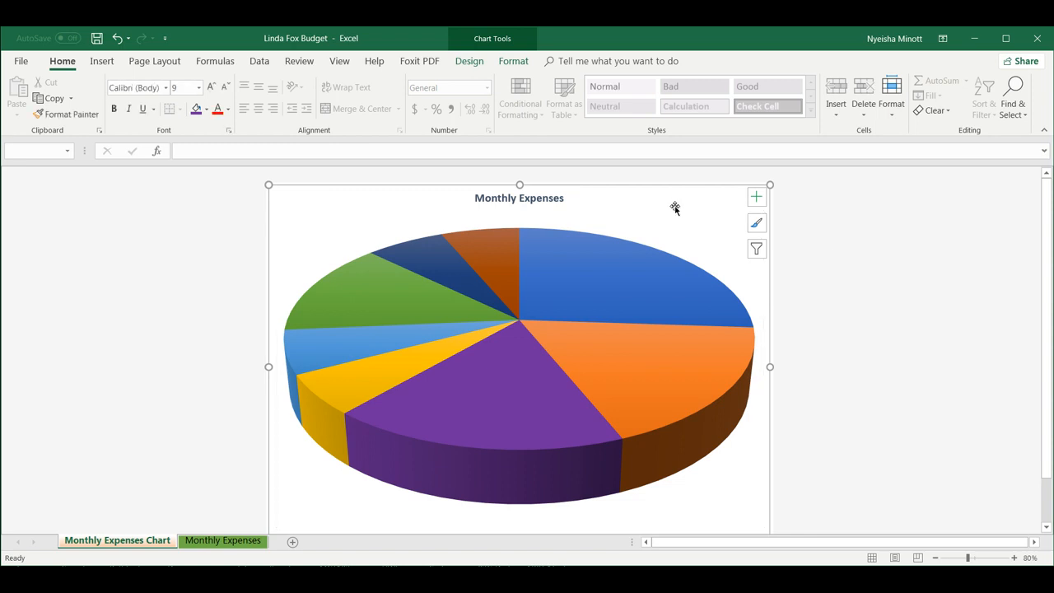
{"action": "left_click", "coordinate": [227, 539]}
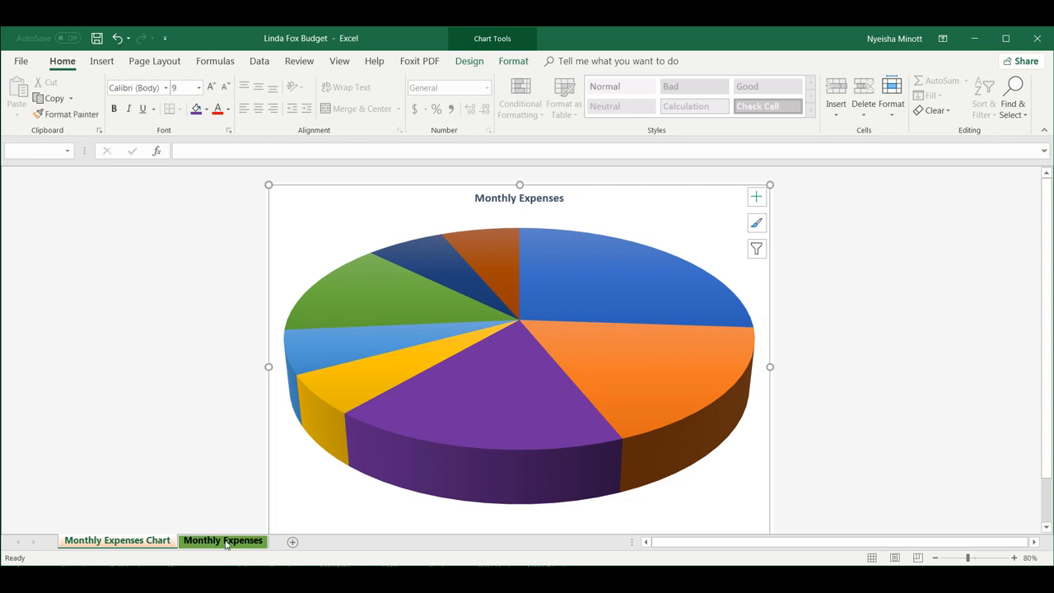